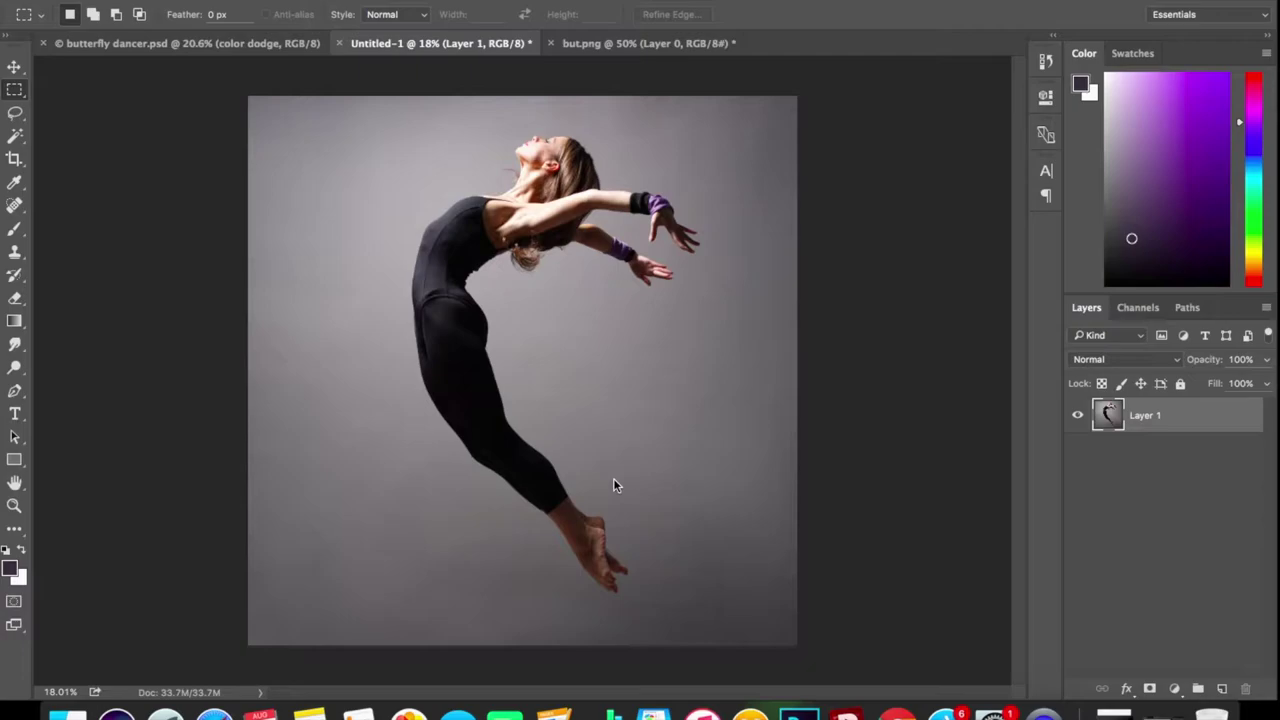
# - Switch to the but.png document and shift the butterfly slightly on its canvas with the Move tool
pyautogui.click(614, 45)
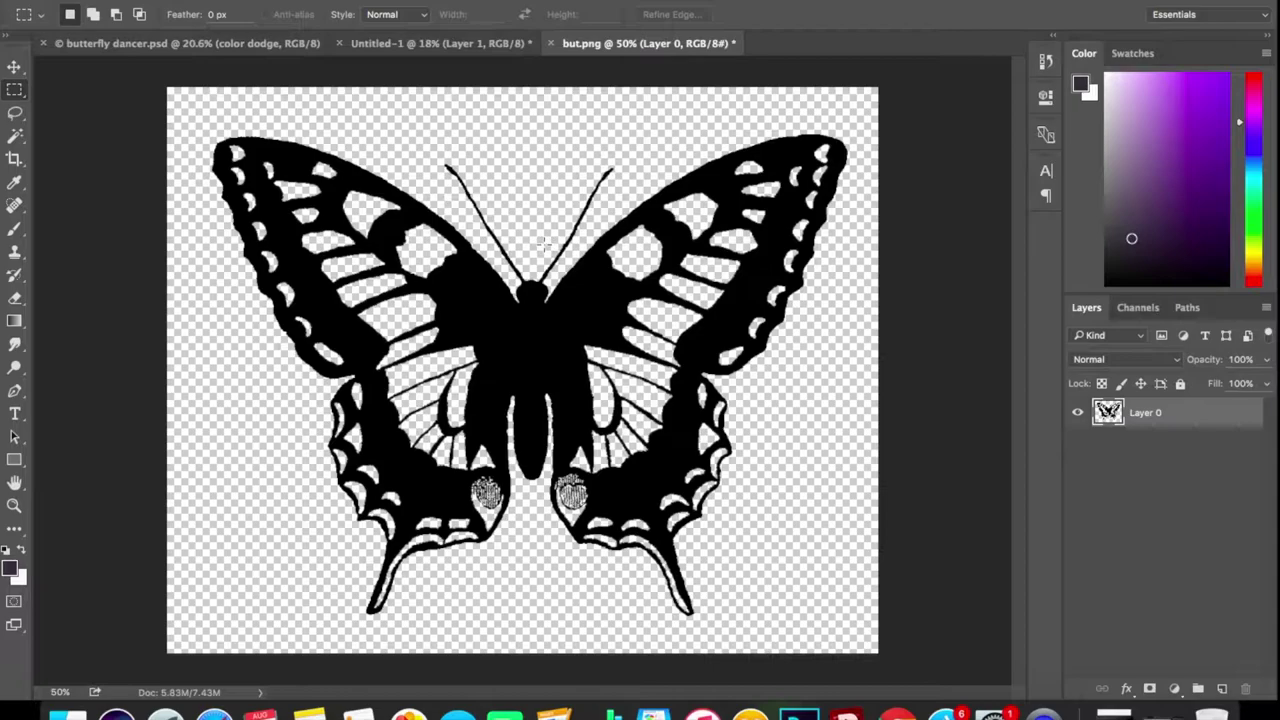
pyautogui.click(15, 67)
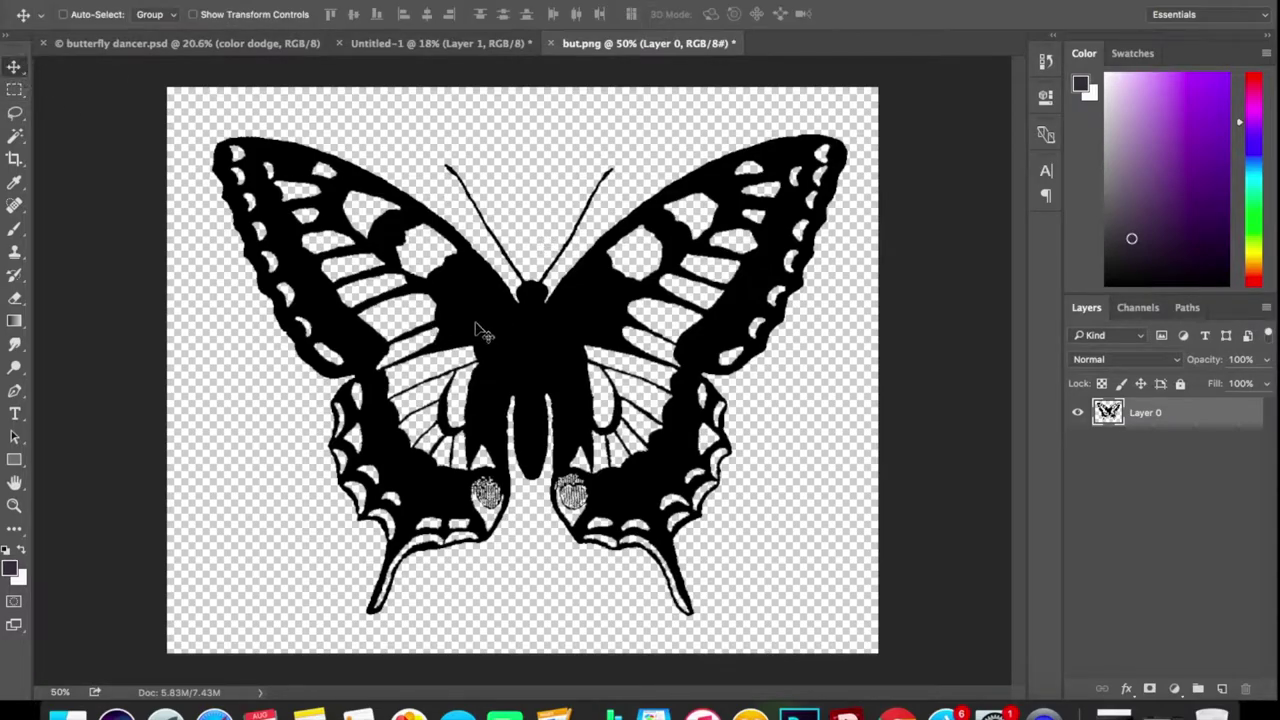
pyautogui.moveTo(476, 323); pyautogui.dragTo(452, 248)
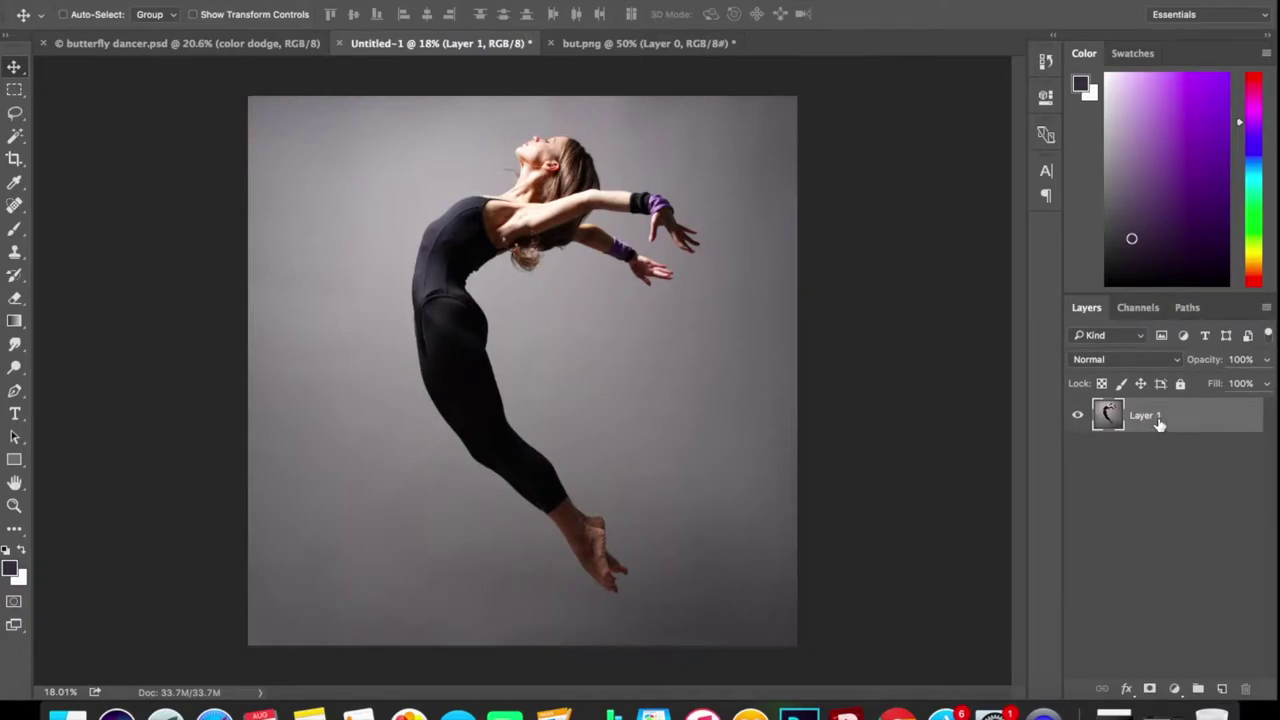
# - Duplicate Layer 1 in the dancer document and rename the copy liquidity
pyautogui.press('super+j')
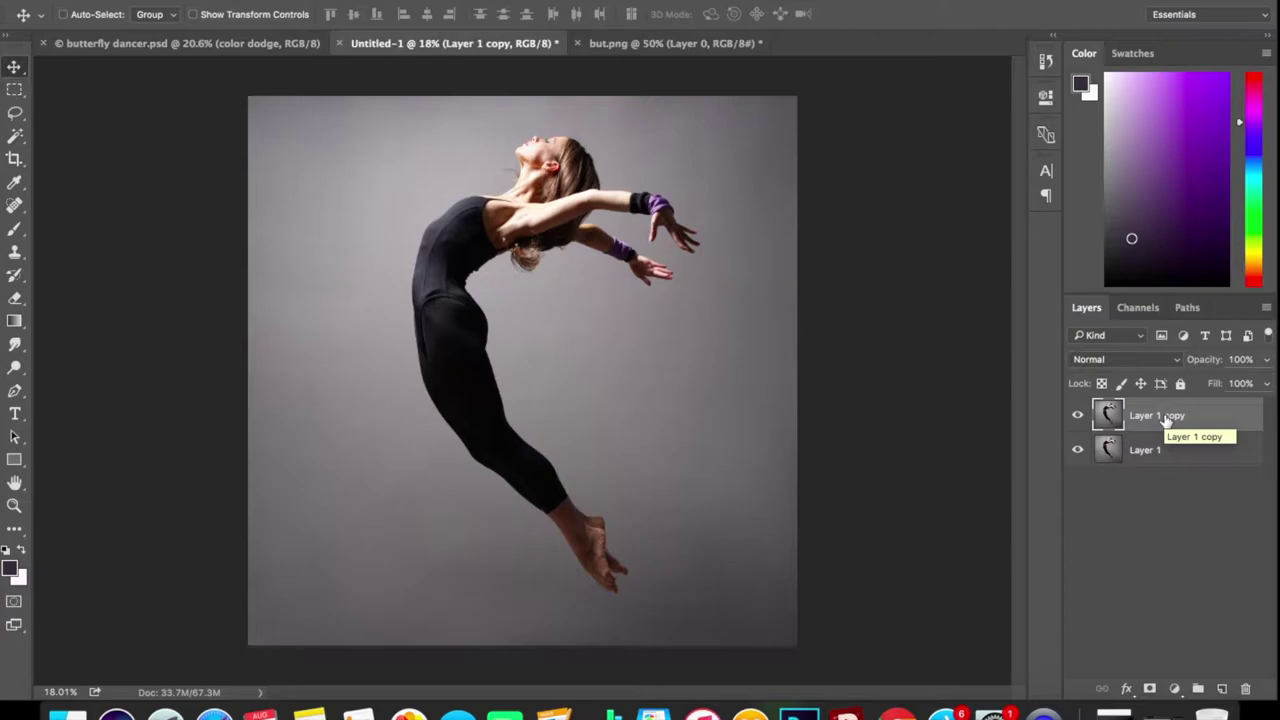
pyautogui.doubleClick(1165, 416)
pyautogui.press('Return')
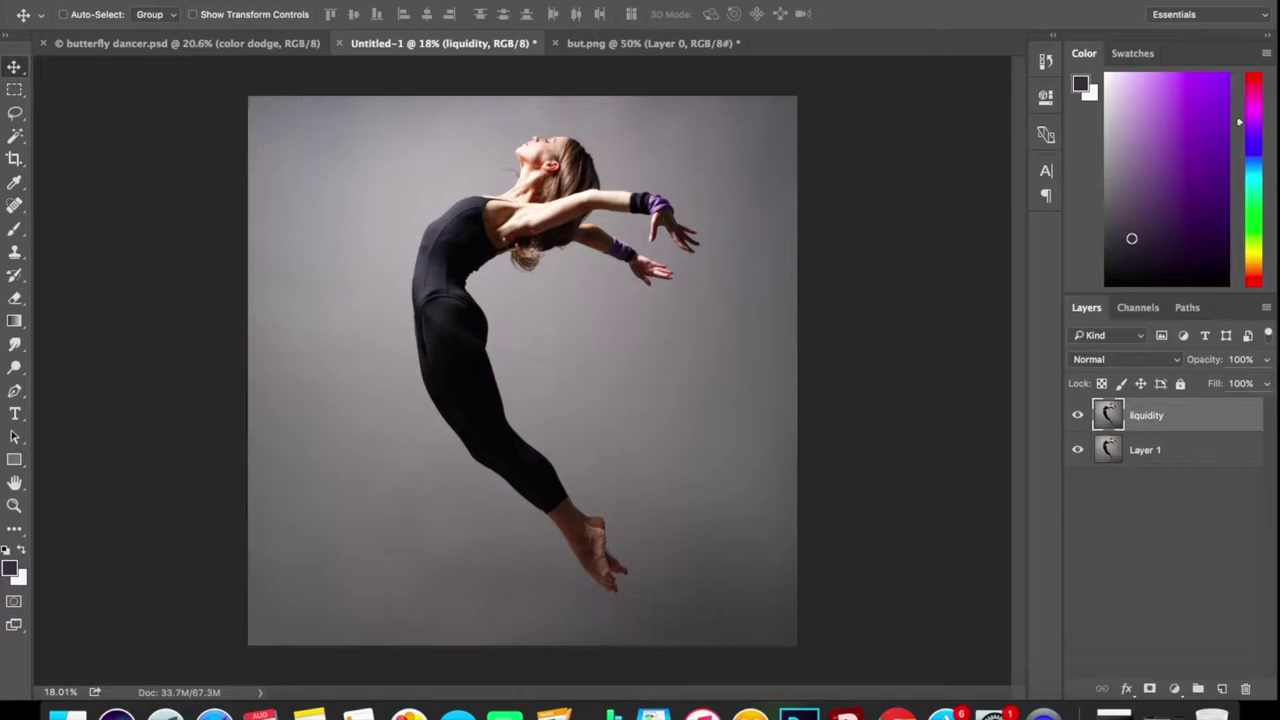
# - Liquify the liquidity layer with brush size 402, smearing the dancer's hair, hands and body outward in all directions
pyautogui.click(440, 0)
pyautogui.click(470, 114)
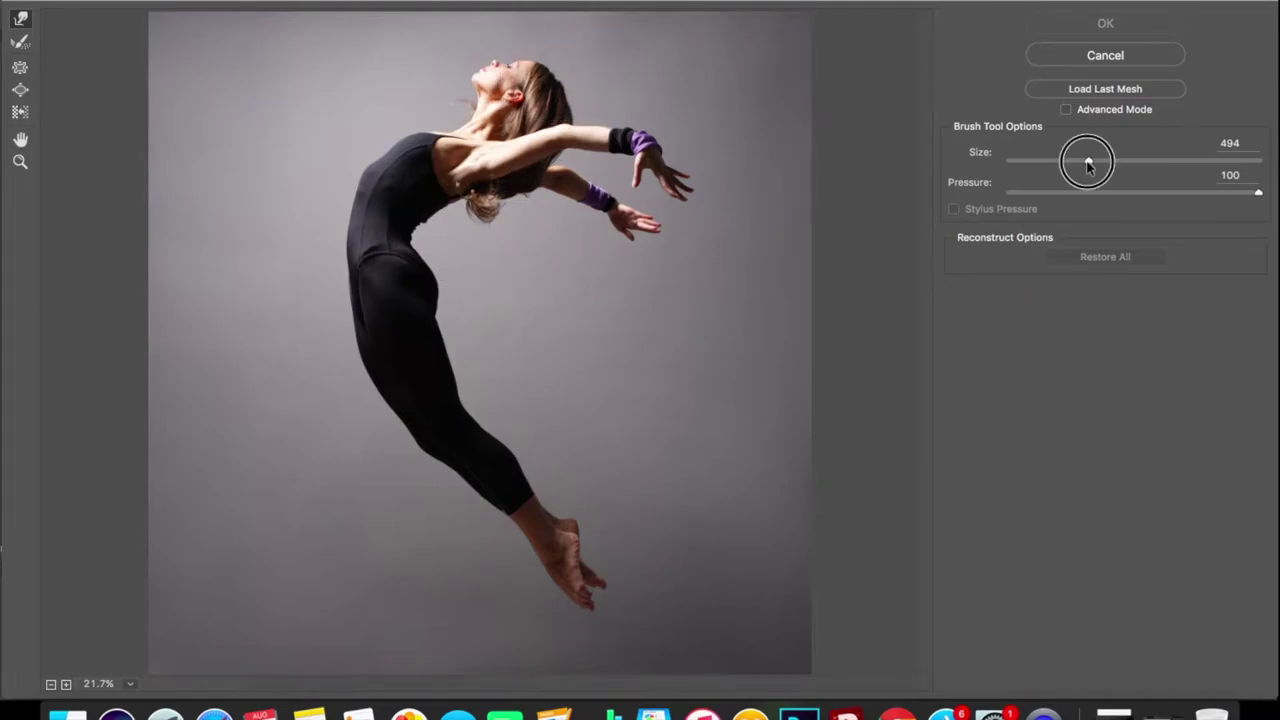
pyautogui.moveTo(1088, 165); pyautogui.dragTo(1083, 164)
pyautogui.moveTo(555, 83)
pyautogui.mouseDown()
pyautogui.moveTo(560, 51)
pyautogui.moveTo(606, 40)
pyautogui.moveTo(571, 71)
pyautogui.moveTo(583, 87)
pyautogui.mouseUp()
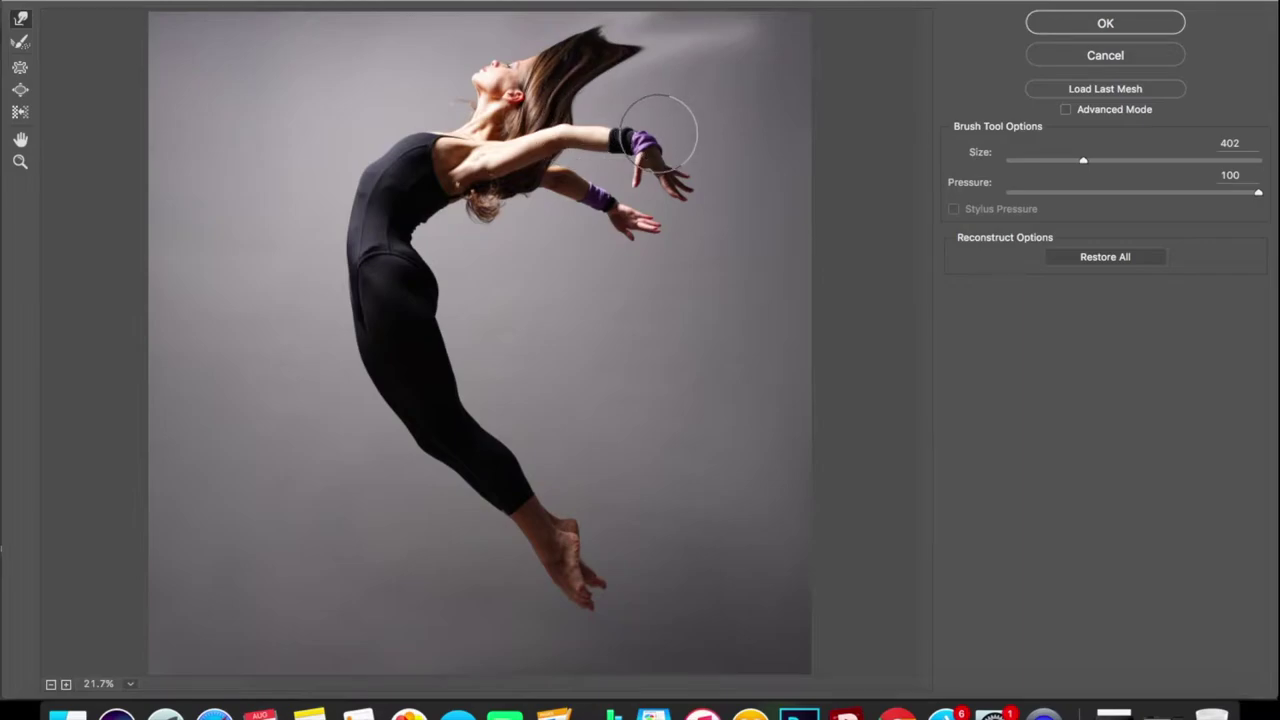
pyautogui.moveTo(665, 157)
pyautogui.mouseDown()
pyautogui.moveTo(714, 211)
pyautogui.moveTo(765, 215)
pyautogui.mouseUp()
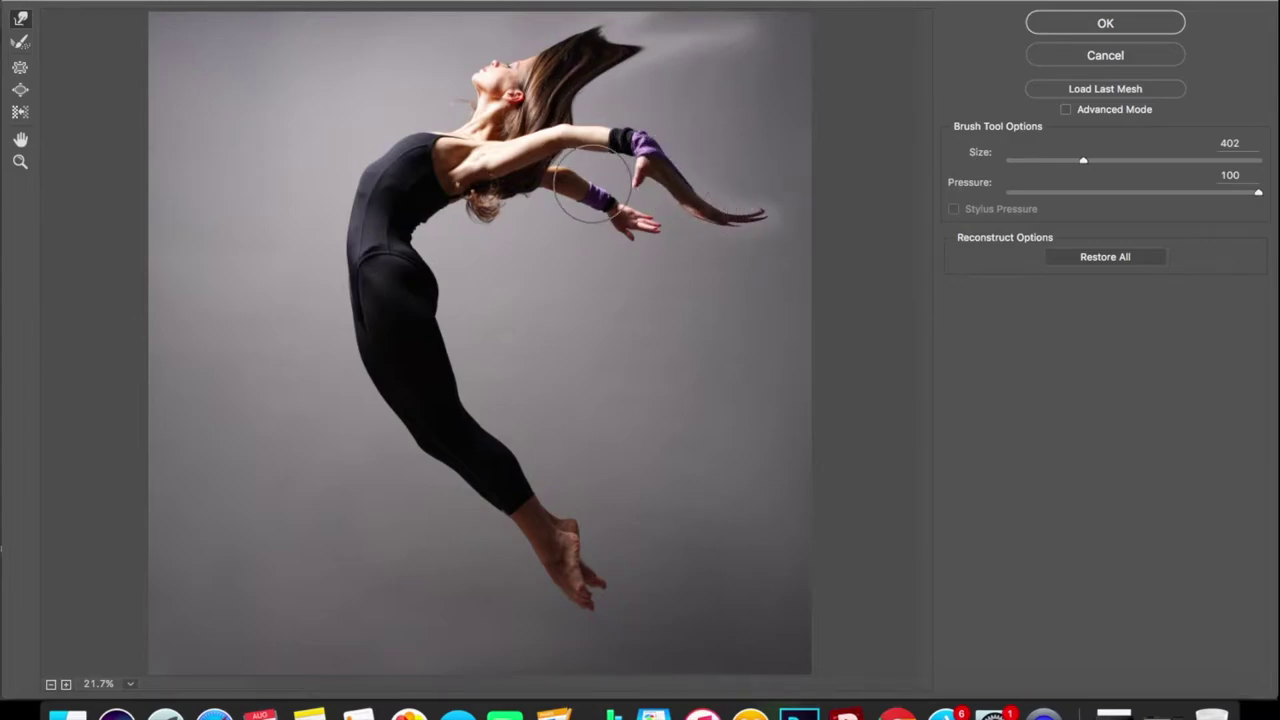
pyautogui.moveTo(617, 210)
pyautogui.mouseDown()
pyautogui.moveTo(666, 229)
pyautogui.moveTo(723, 209)
pyautogui.mouseUp()
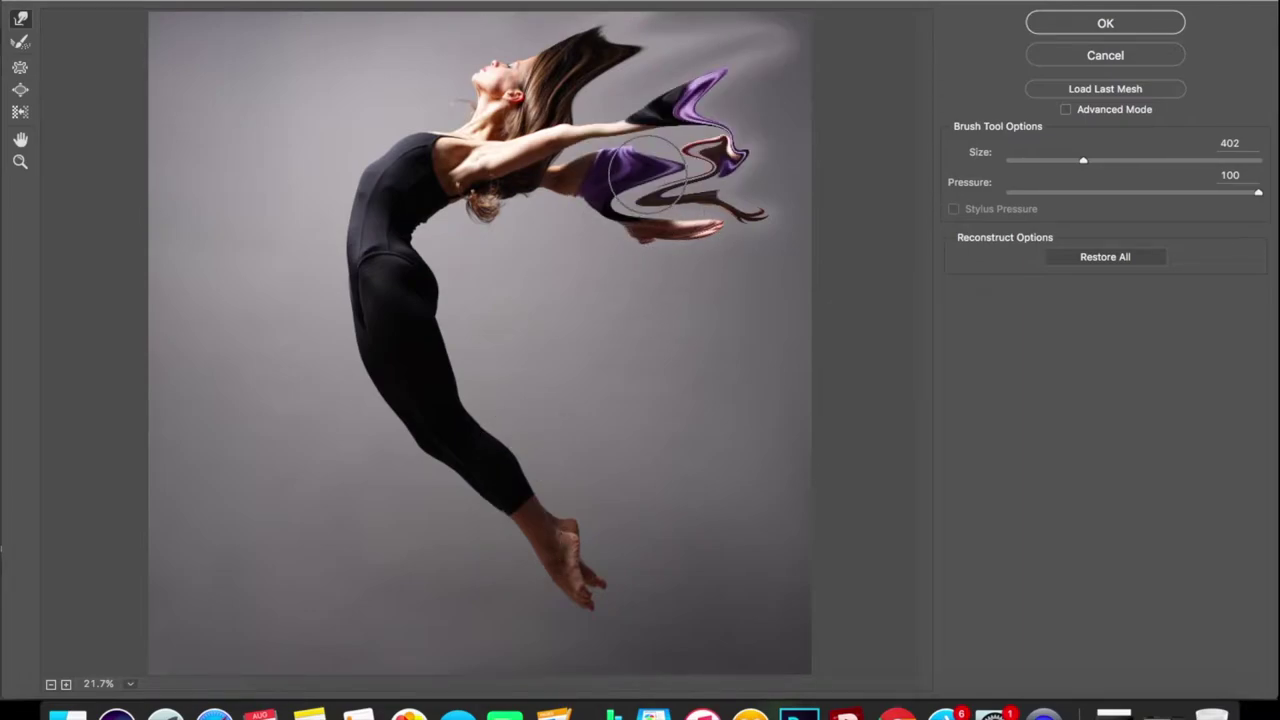
pyautogui.moveTo(444, 382)
pyautogui.mouseDown()
pyautogui.moveTo(550, 537)
pyautogui.moveTo(438, 387)
pyautogui.moveTo(420, 357)
pyautogui.moveTo(429, 314)
pyautogui.moveTo(371, 243)
pyautogui.moveTo(530, 178)
pyautogui.moveTo(551, 294)
pyautogui.moveTo(457, 120)
pyautogui.moveTo(490, 35)
pyautogui.moveTo(390, 395)
pyautogui.moveTo(251, 200)
pyautogui.moveTo(555, 175)
pyautogui.moveTo(437, 400)
pyautogui.moveTo(575, 578)
pyautogui.moveTo(480, 486)
pyautogui.moveTo(686, 343)
pyautogui.moveTo(640, 110)
pyautogui.moveTo(468, 205)
pyautogui.moveTo(166, 271)
pyautogui.moveTo(686, 537)
pyautogui.moveTo(480, 60)
pyautogui.moveTo(468, 523)
pyautogui.moveTo(503, 443)
pyautogui.moveTo(731, 429)
pyautogui.moveTo(334, 209)
pyautogui.moveTo(692, 382)
pyautogui.moveTo(533, 236)
pyautogui.moveTo(655, 315)
pyautogui.mouseUp()
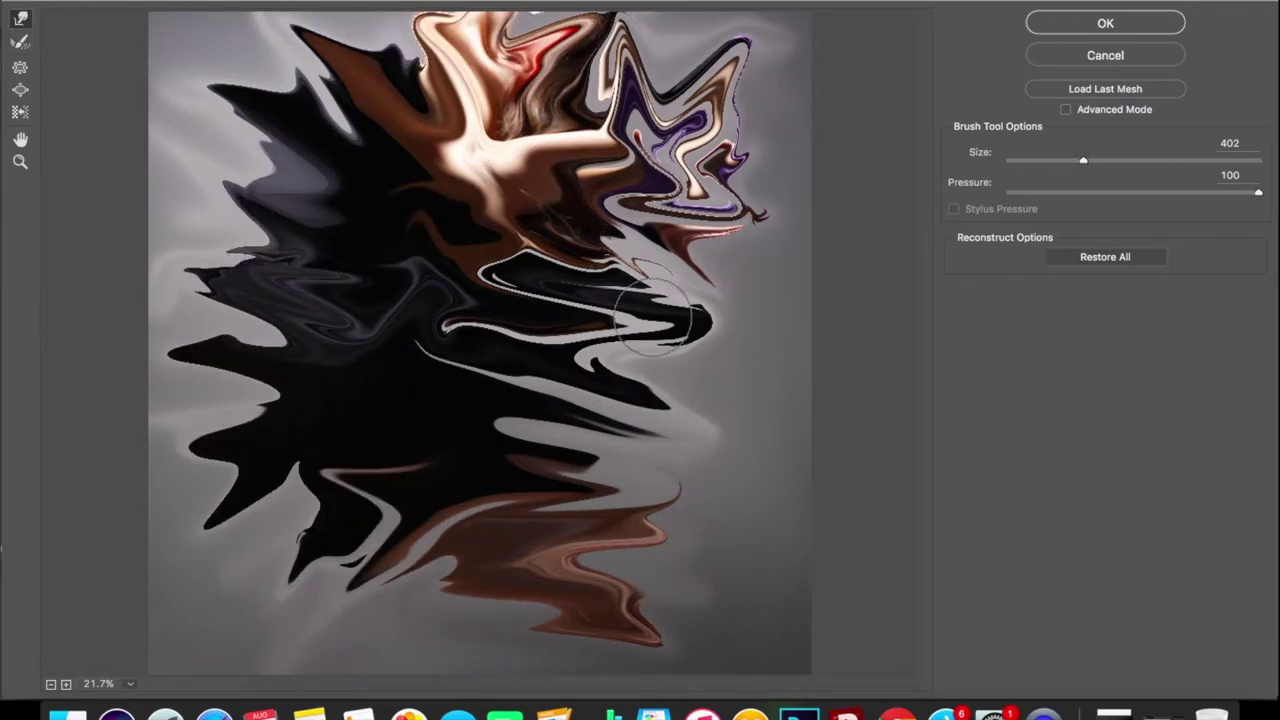
pyautogui.click(1118, 28)
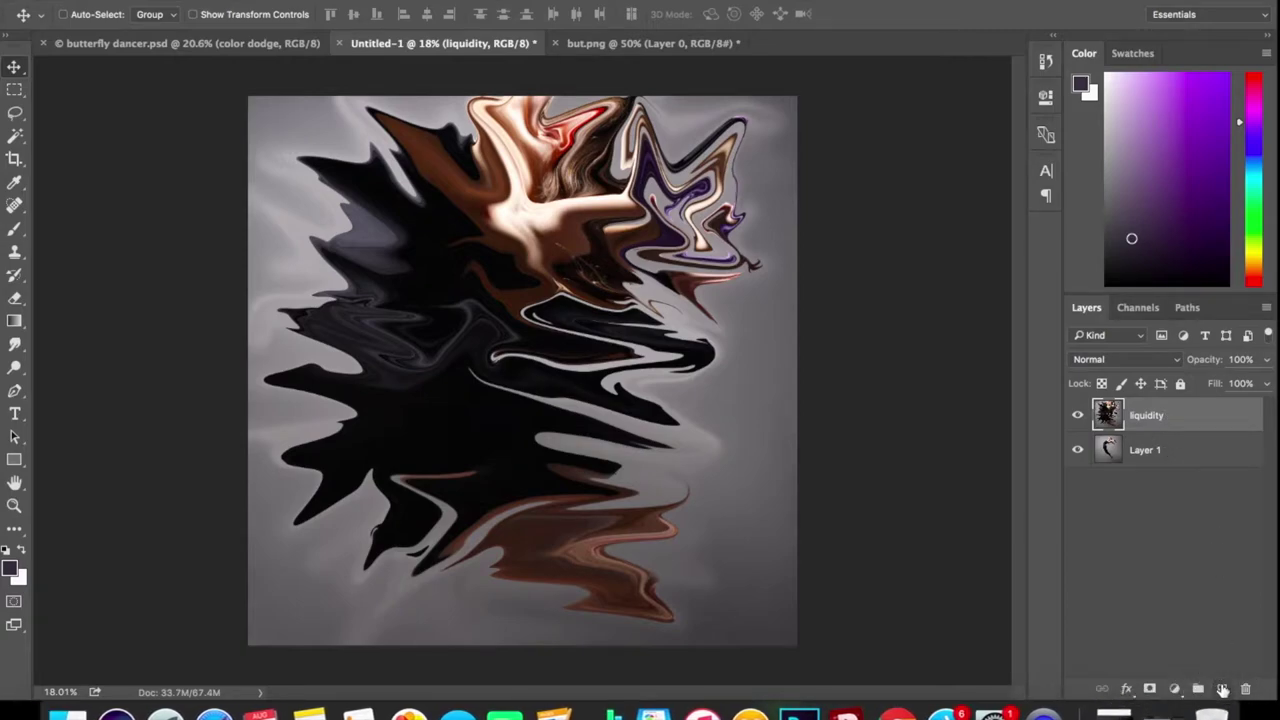
# - Add a new empty layer beneath liquidity and clip the liquidity layer to it with a clipping mask
pyautogui.click(1222, 690)
pyautogui.moveTo(1147, 450); pyautogui.dragTo(1147, 425)
pyautogui.rightClick(1147, 425)
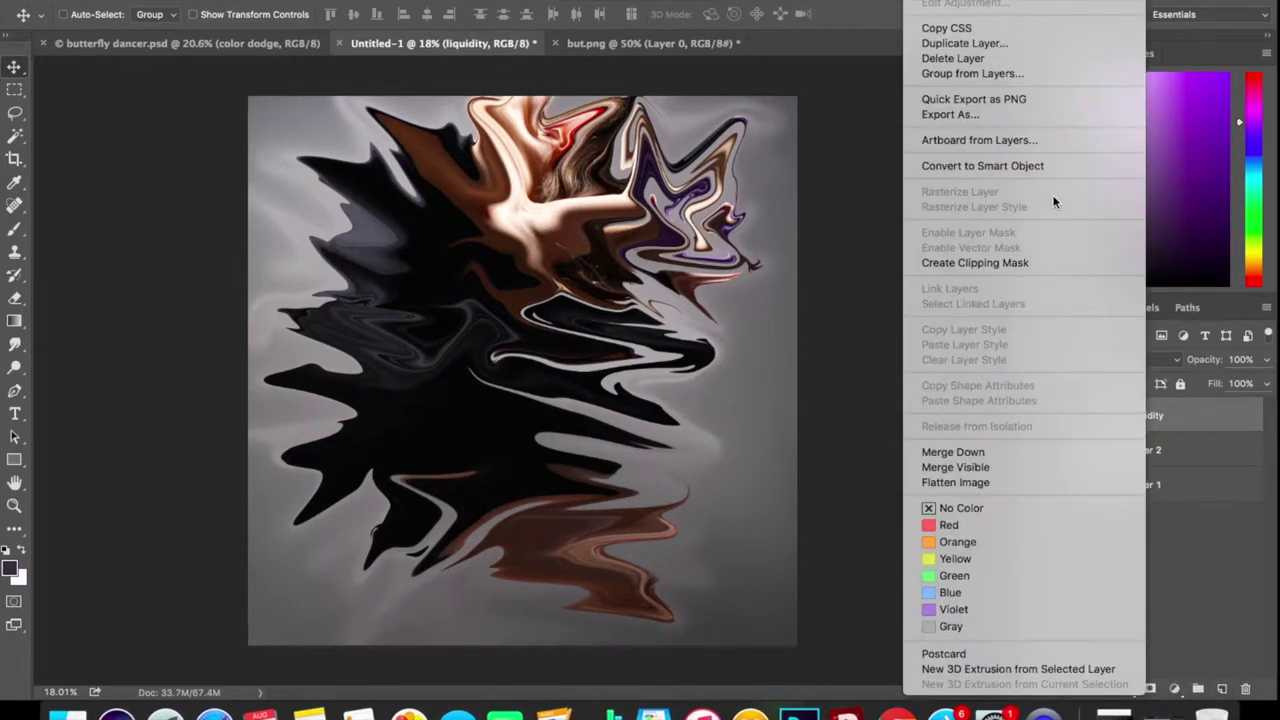
pyautogui.click(971, 263)
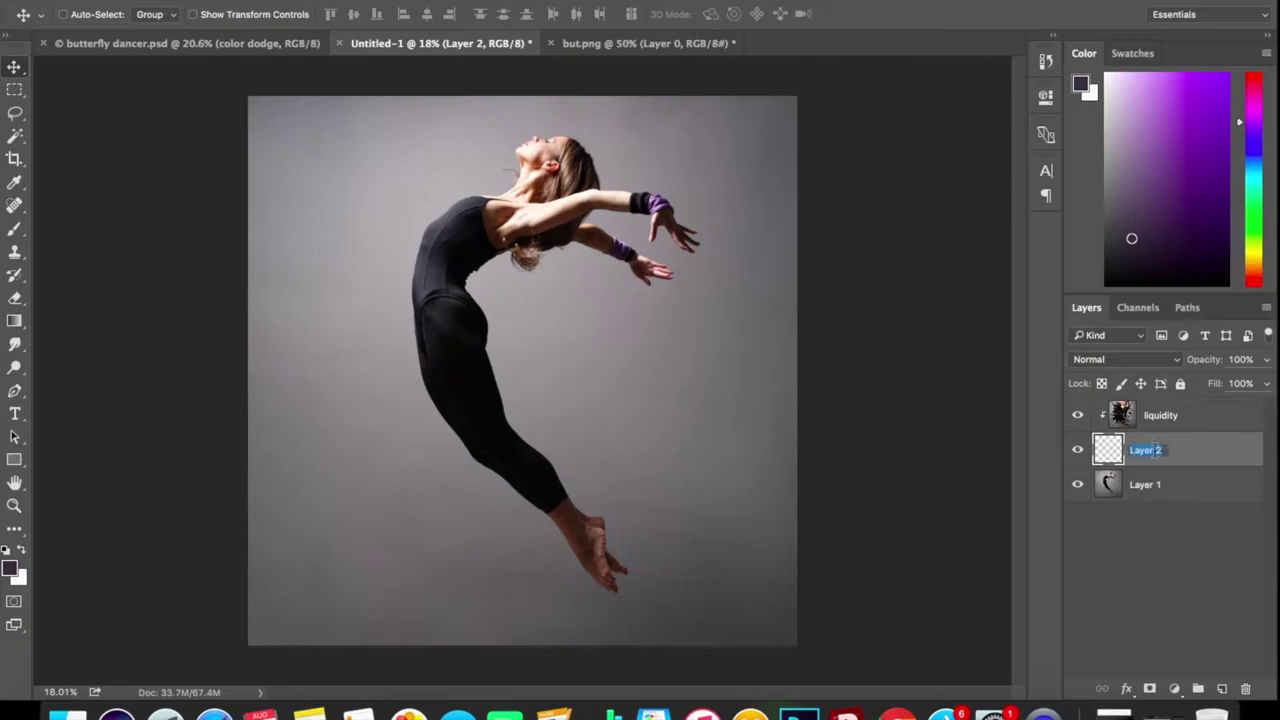
# - Rename the new layer under liquidity as pixel and add another empty layer above liquidity
pyautogui.write('ixel')
pyautogui.click(1168, 418)
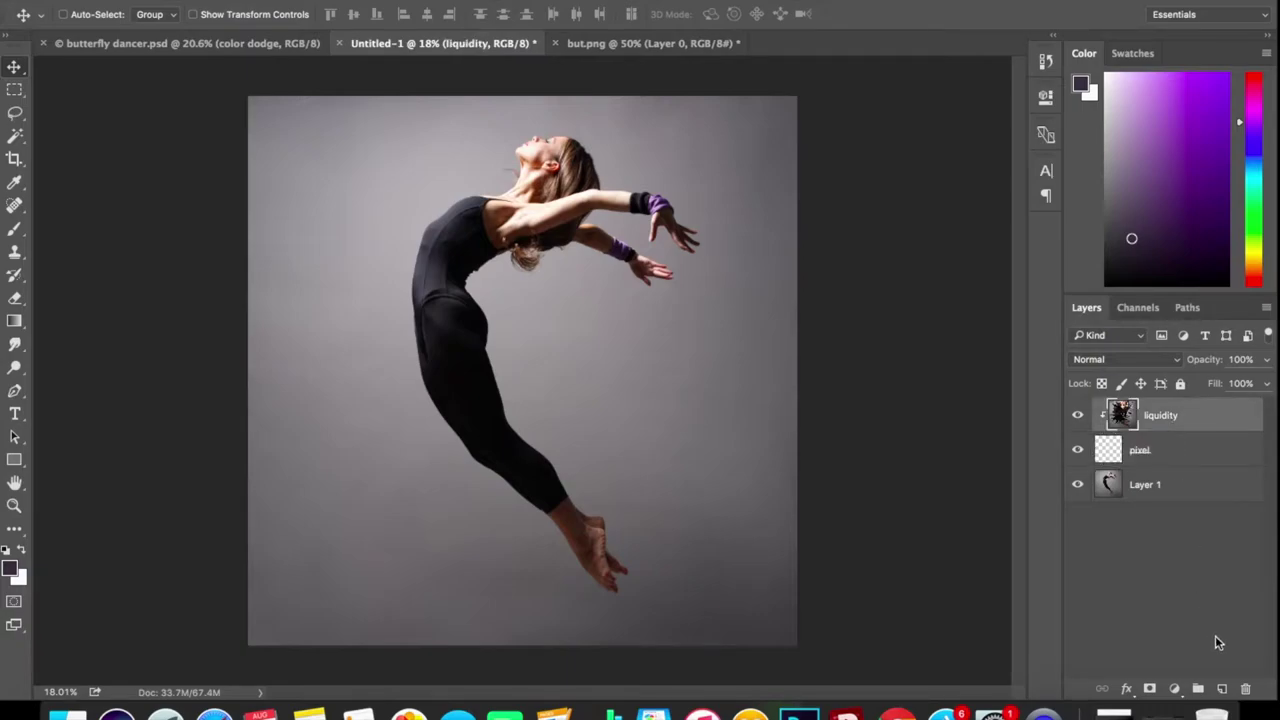
pyautogui.click(1222, 690)
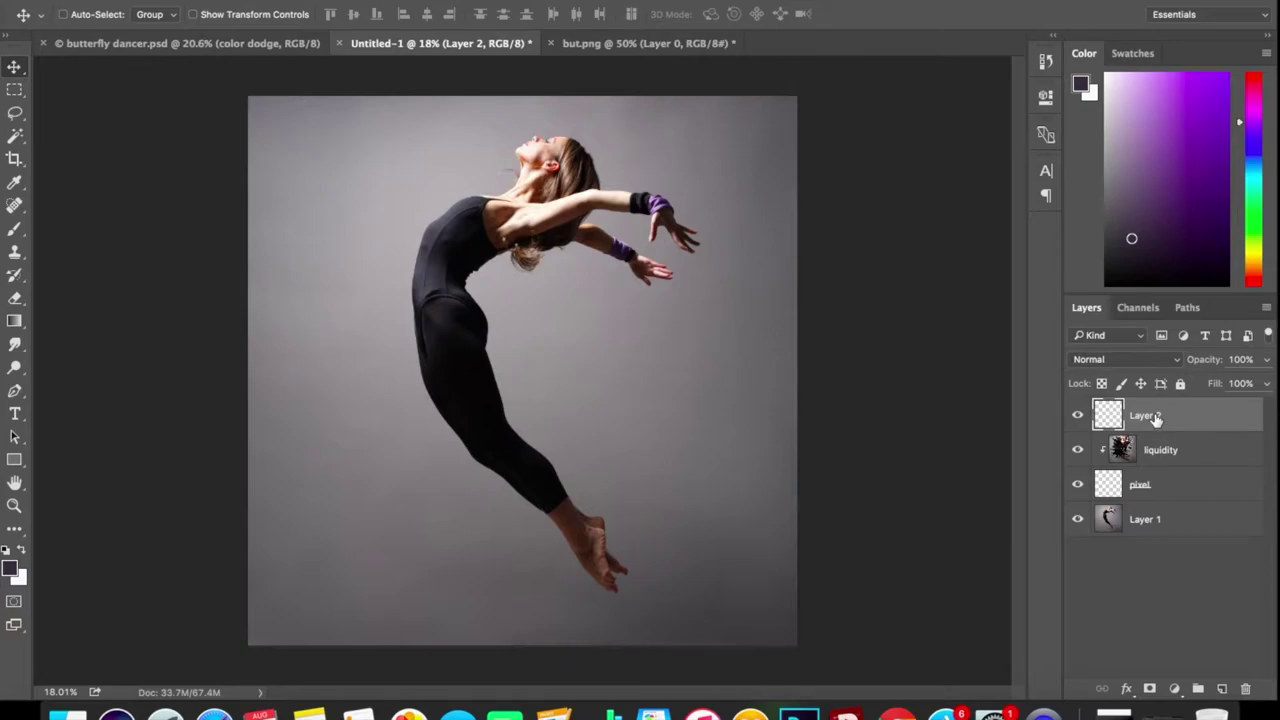
# - Copy the butterfly from but.png into the dancer document and select its black shape with the Magic Wand
pyautogui.click(638, 44)
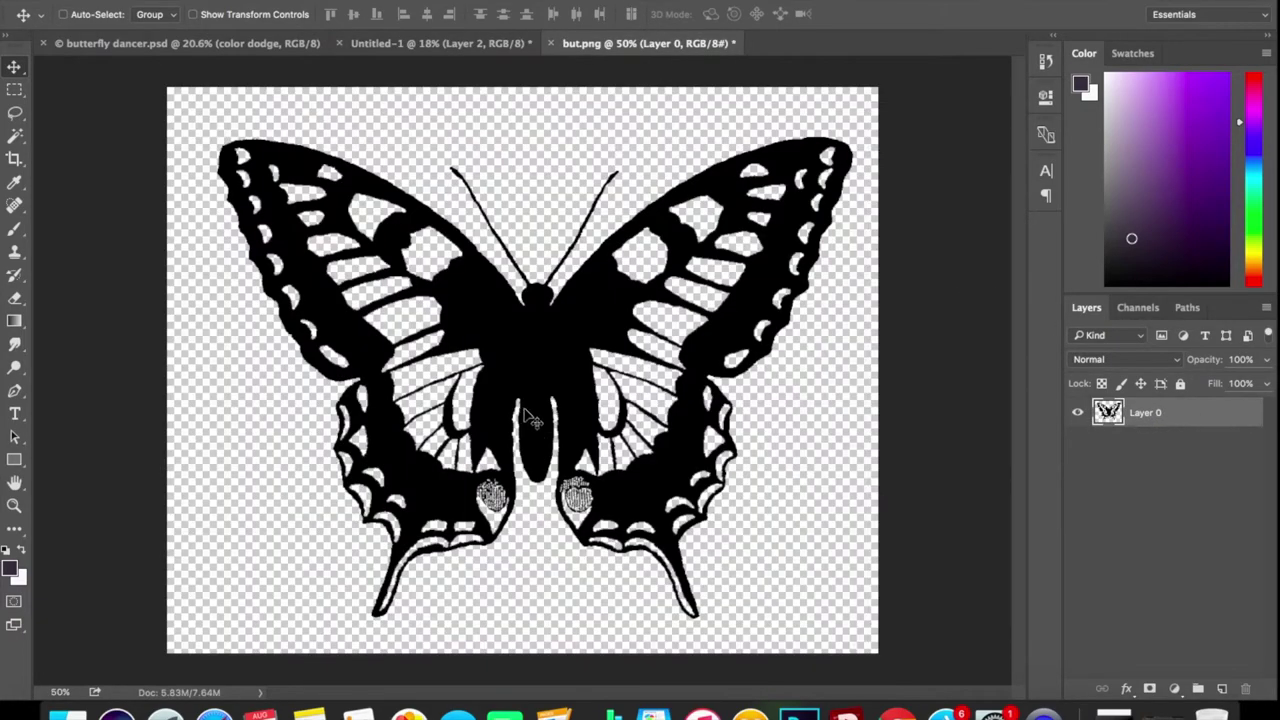
pyautogui.moveTo(547, 378); pyautogui.dragTo(502, 290)
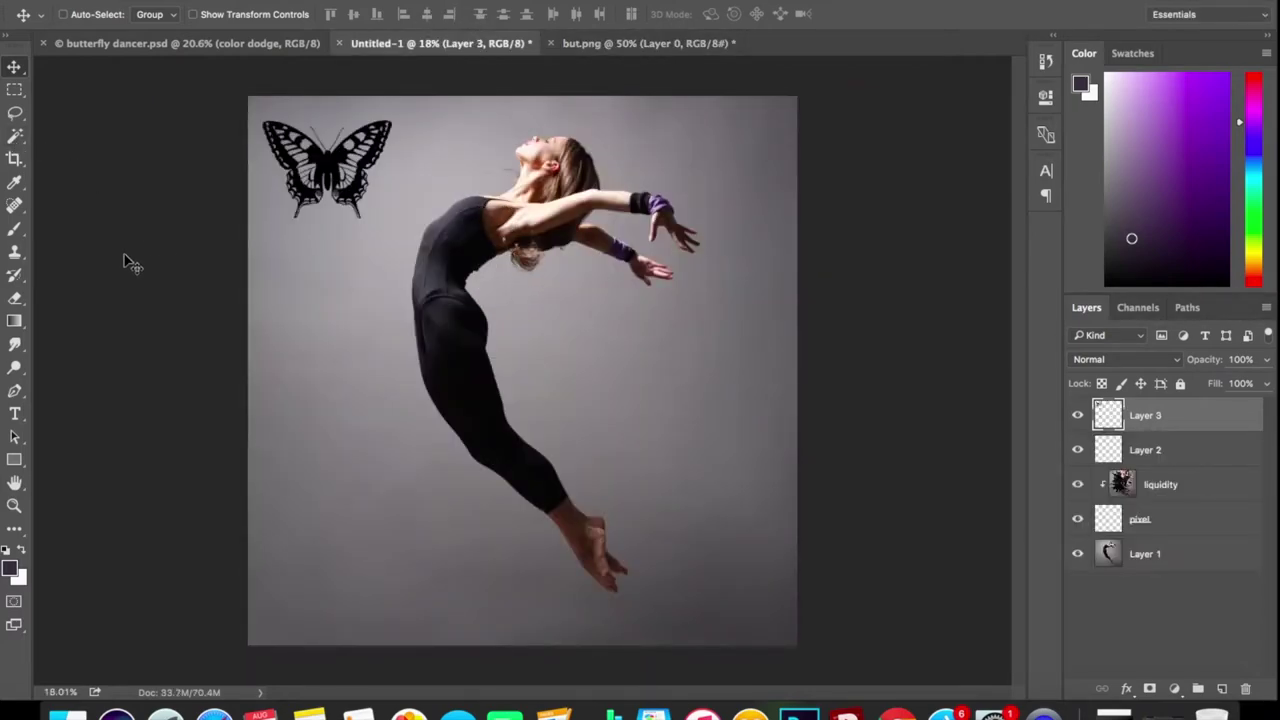
pyautogui.click(18, 137)
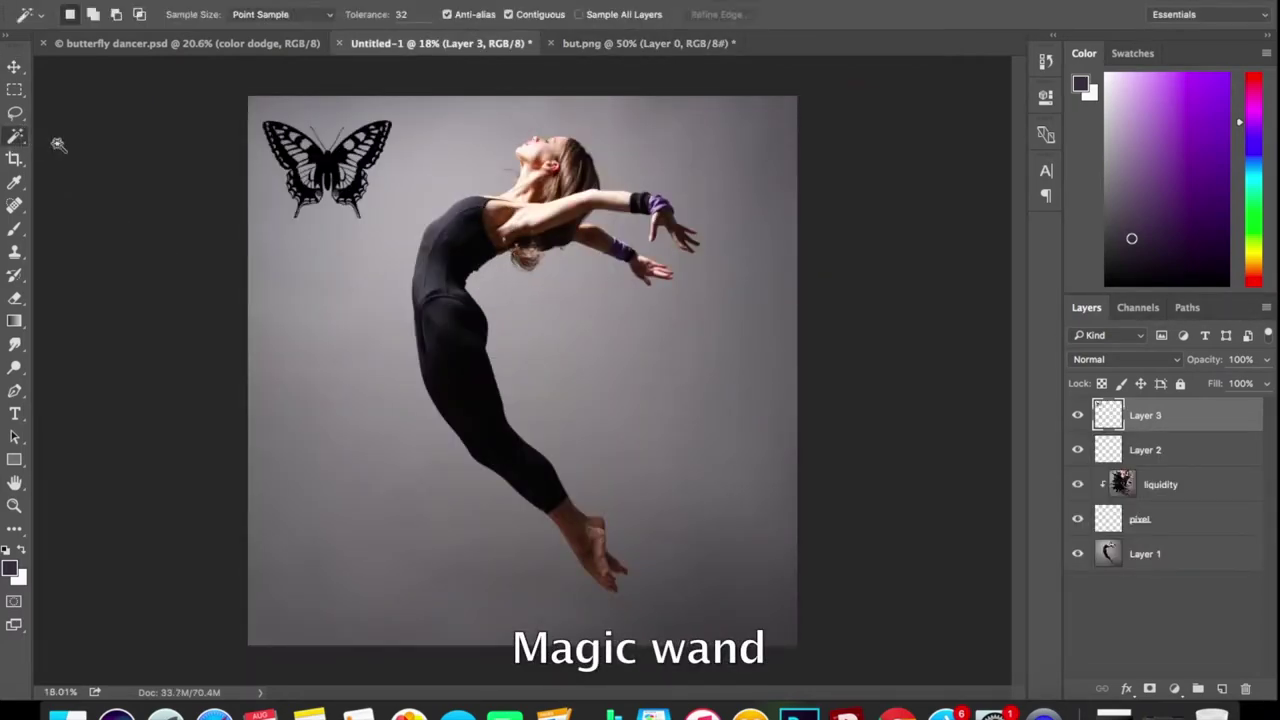
pyautogui.click(323, 160)
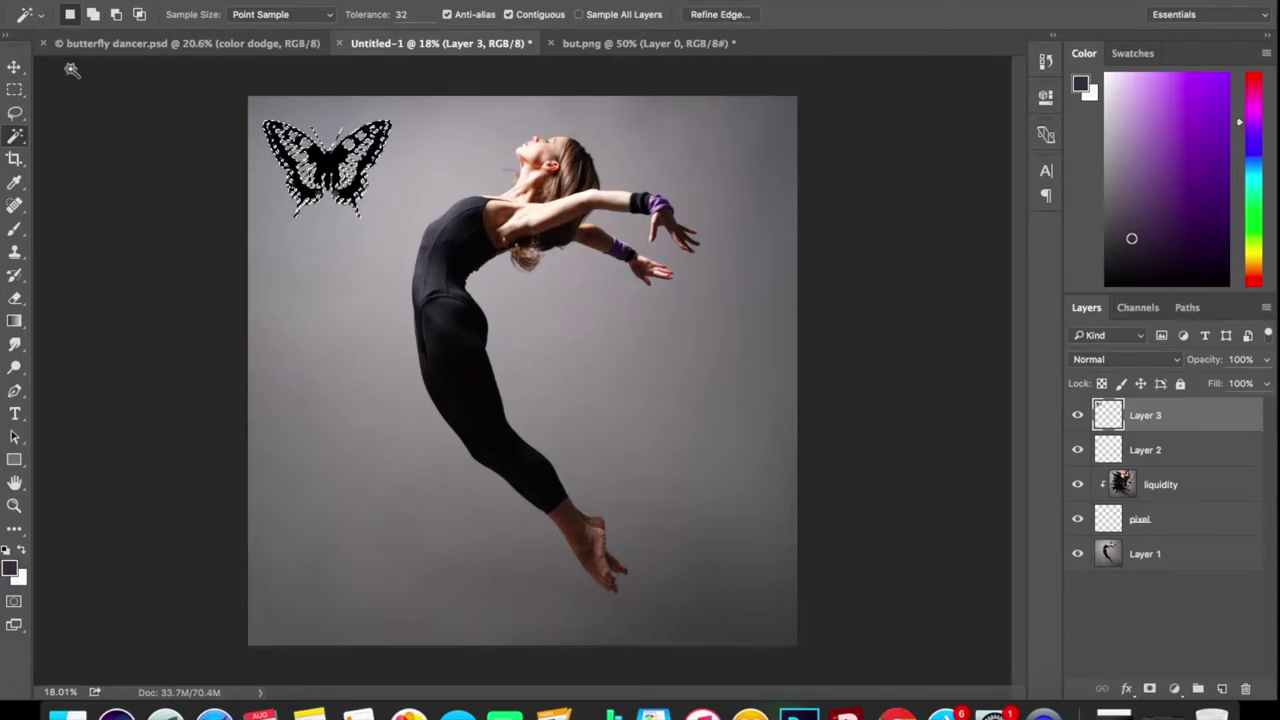
# - Move only the butterfly selection outline down below the black butterfly, using the Rectangular Marquee tool
pyautogui.click(15, 92)
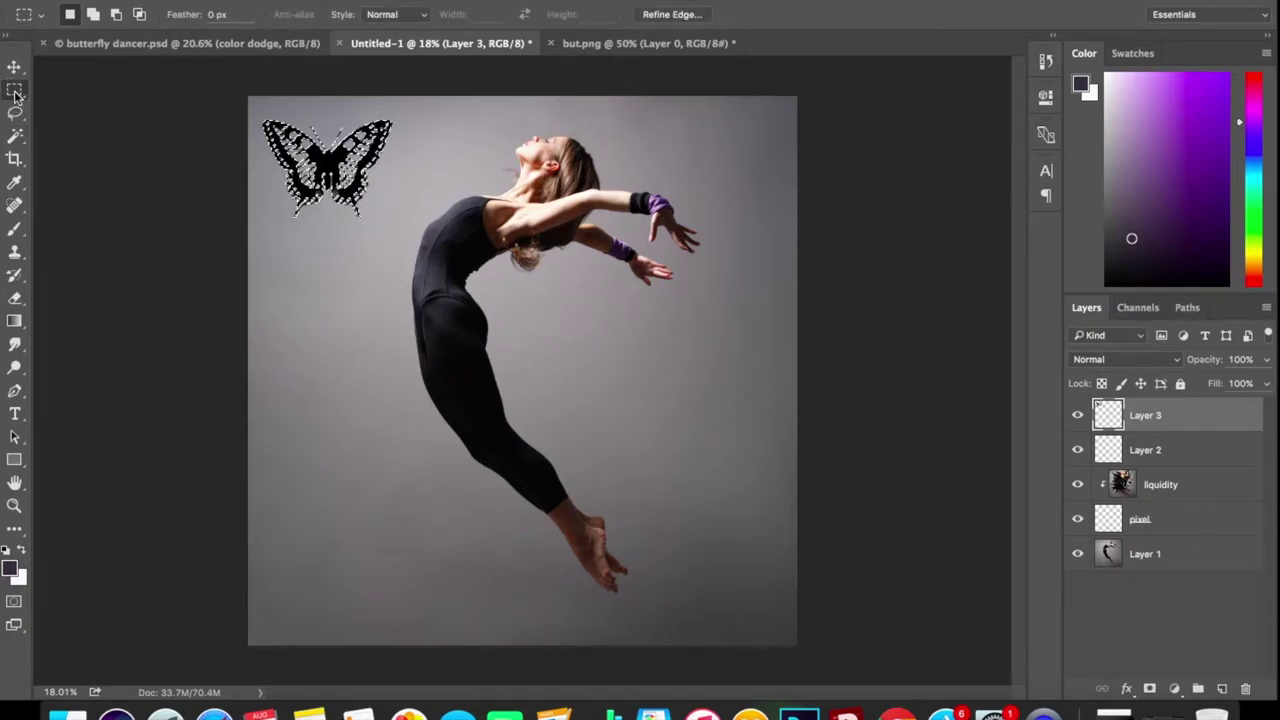
pyautogui.click(15, 92)
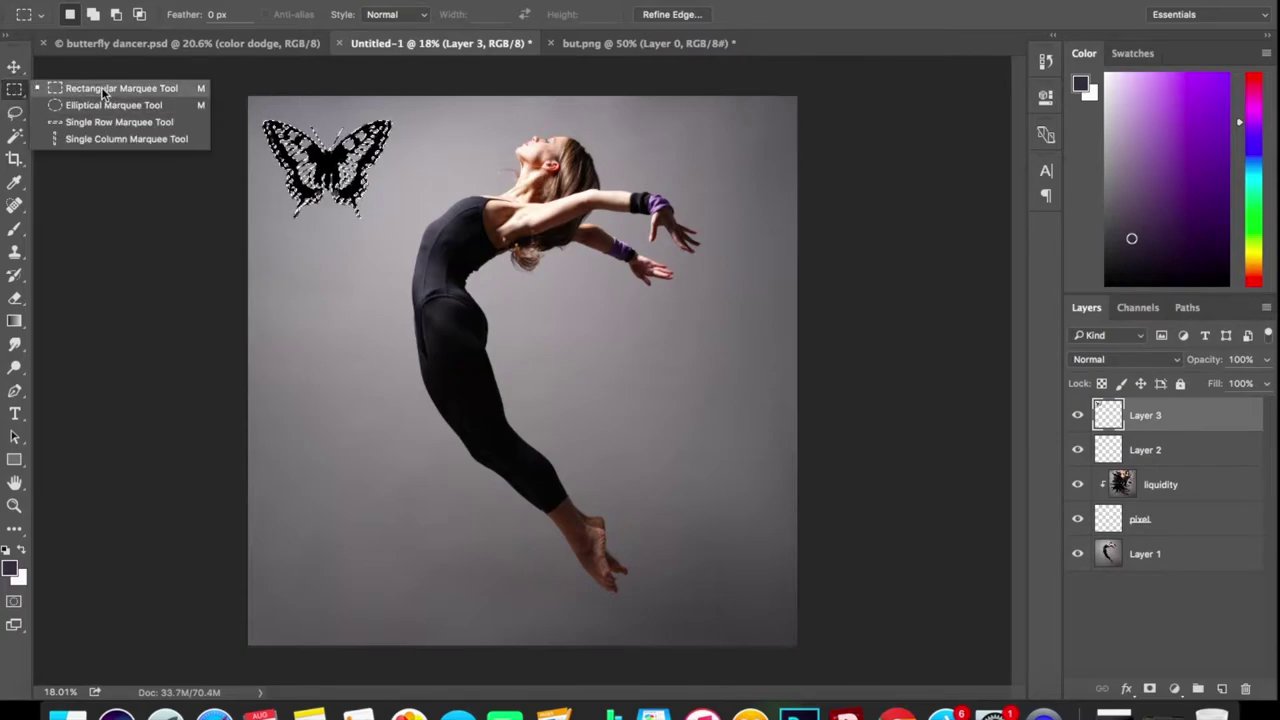
pyautogui.click(102, 88)
pyautogui.rightClick(330, 168)
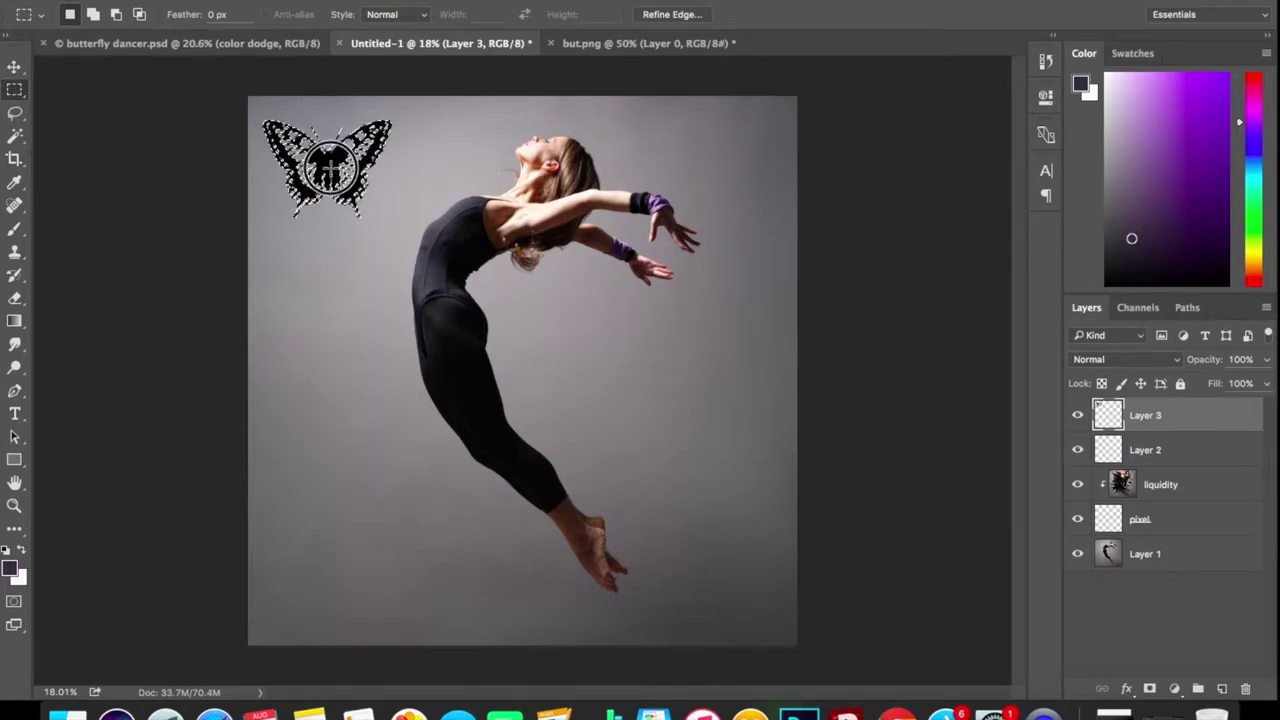
pyautogui.moveTo(330, 168); pyautogui.dragTo(338, 295)
pyautogui.press('v')
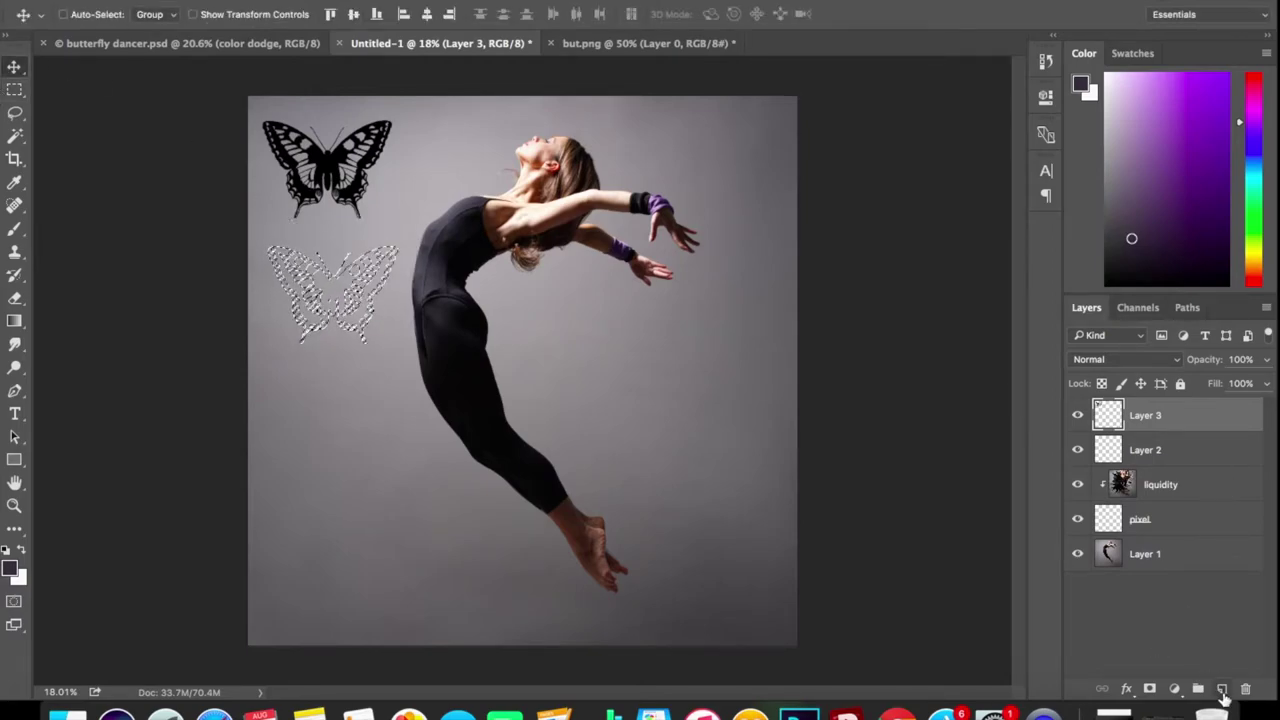
# - Add a new layer, delete the imported butterfly layer, and move the selection outline back up beside the dancer's head
pyautogui.click(1221, 690)
pyautogui.click(1188, 453)
pyautogui.moveTo(1188, 453); pyautogui.dragTo(1250, 692)
pyautogui.press('m')
pyautogui.moveTo(333, 290); pyautogui.dragTo(335, 187)
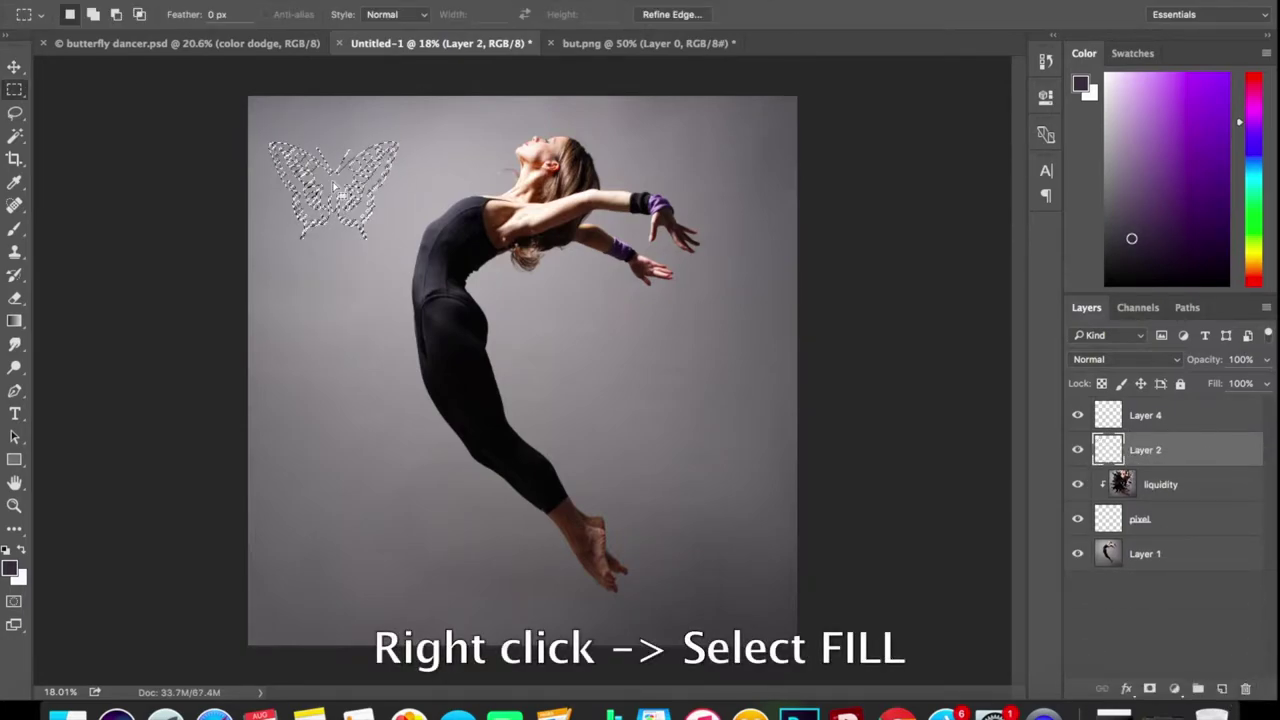
# - Fill the butterfly selection on Layer 2 with black in Luminosity mode at 100% opacity
pyautogui.rightClick(336, 188)
pyautogui.click(358, 391)
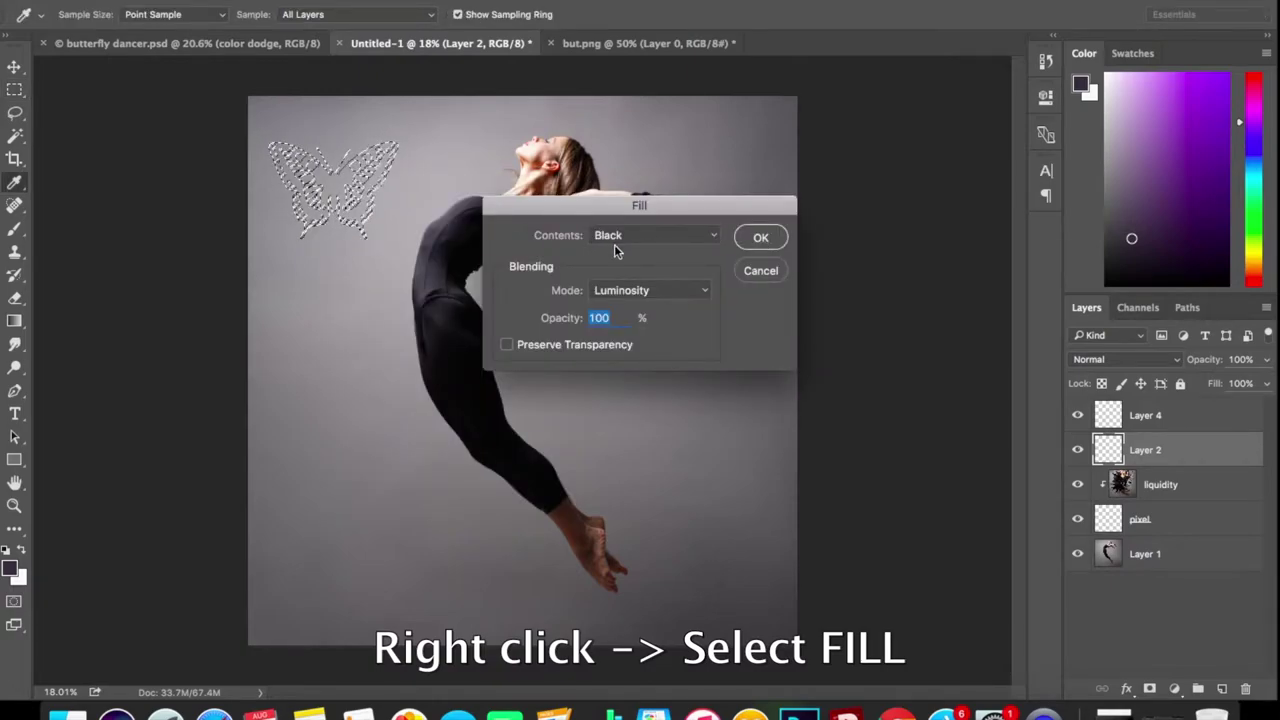
pyautogui.click(760, 238)
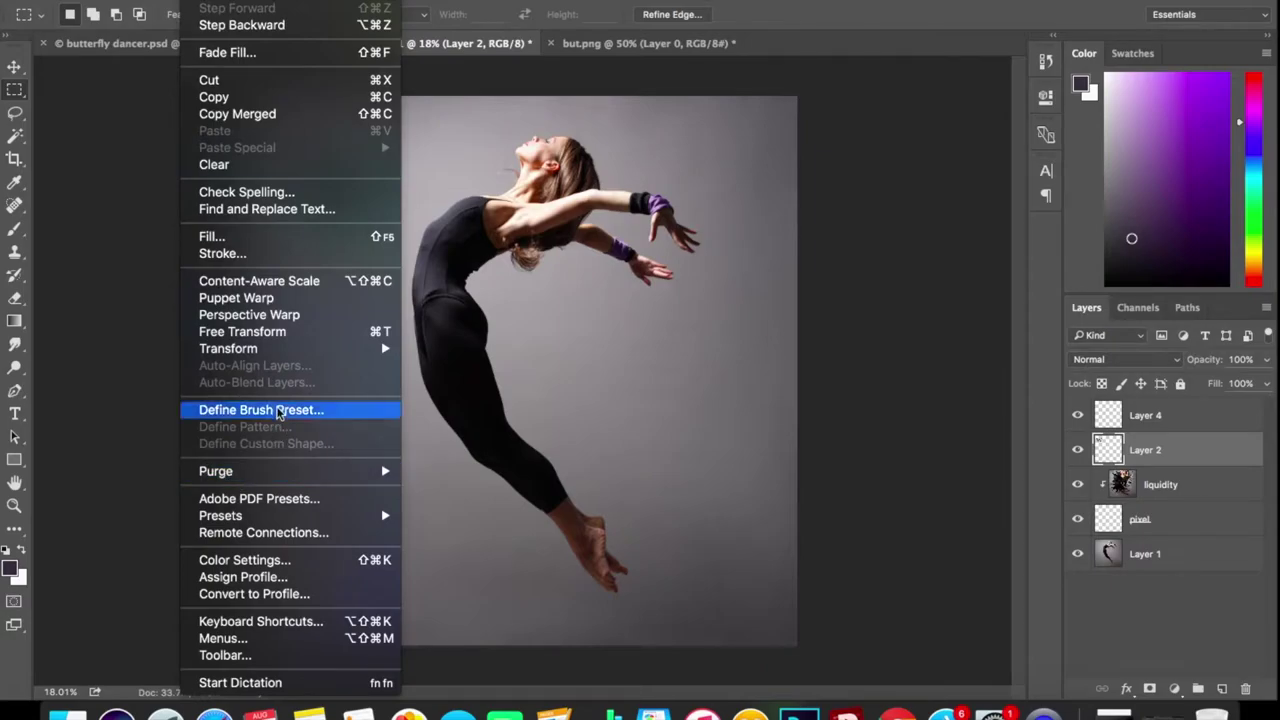
# - Define the filled butterfly as a brush preset named butterfly brush
pyautogui.click(279, 410)
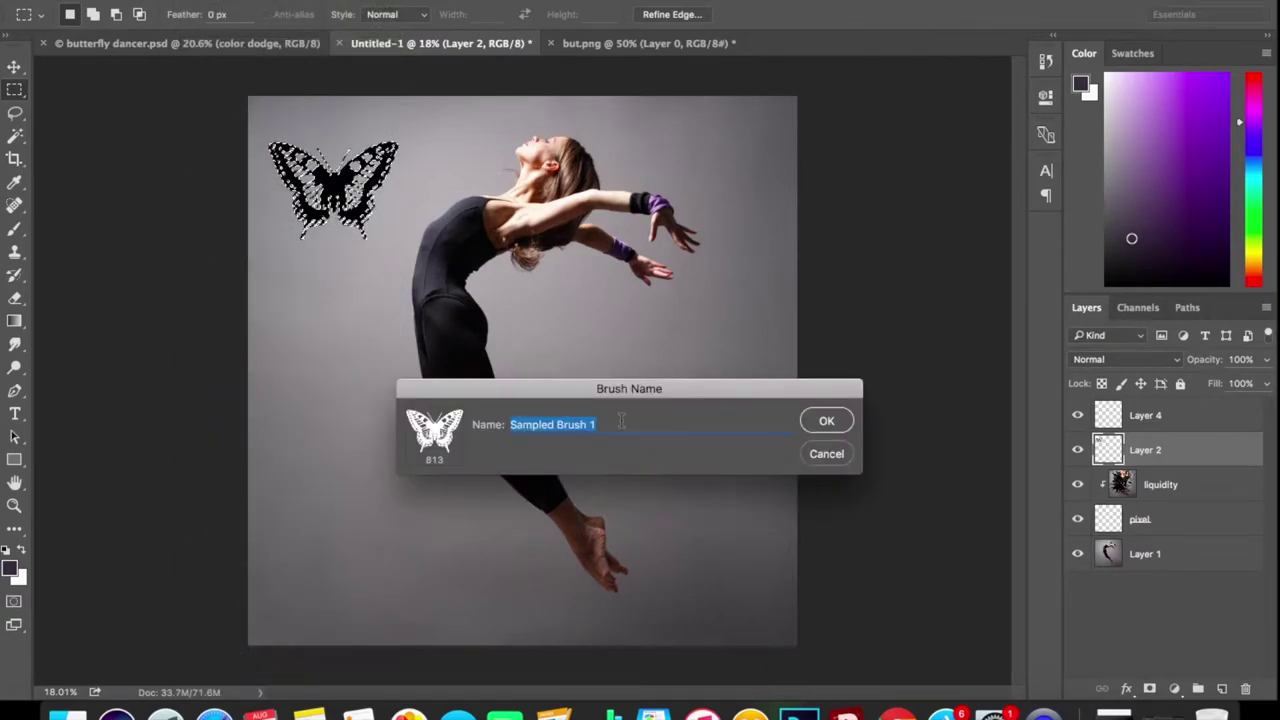
pyautogui.write('butterfly brush')
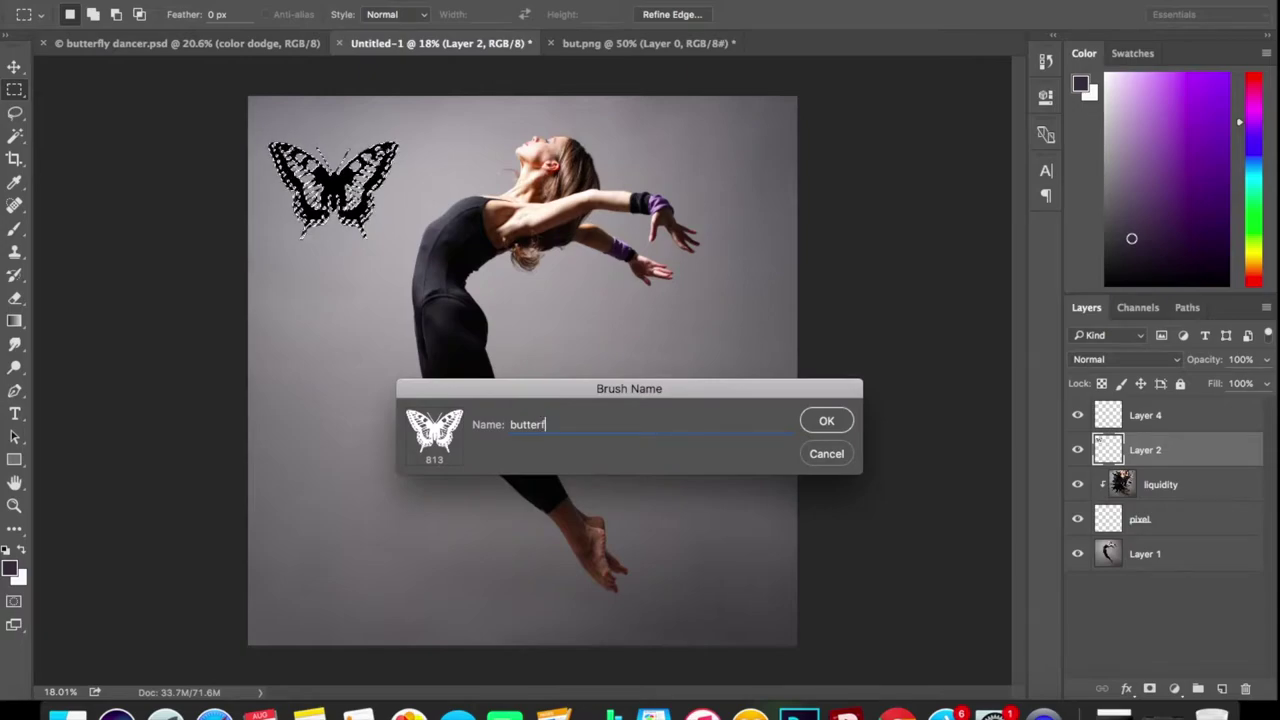
pyautogui.click(828, 423)
# - Deselect the butterfly and delete the leftover Layer 2 and Layer 4
pyautogui.hotkey('ctrl', 'd')
pyautogui.press('v')
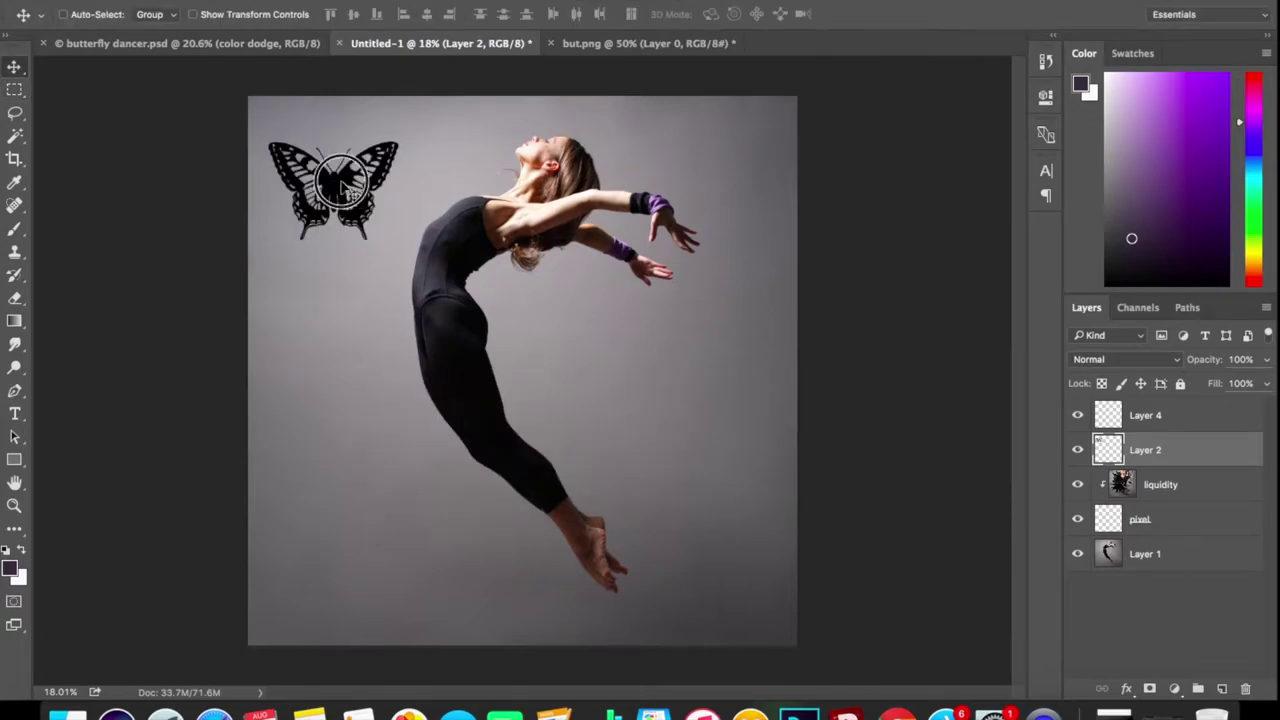
pyautogui.moveTo(340, 182)
pyautogui.mouseDown()
pyautogui.moveTo(366, 189)
pyautogui.moveTo(356, 193)
pyautogui.mouseUp()
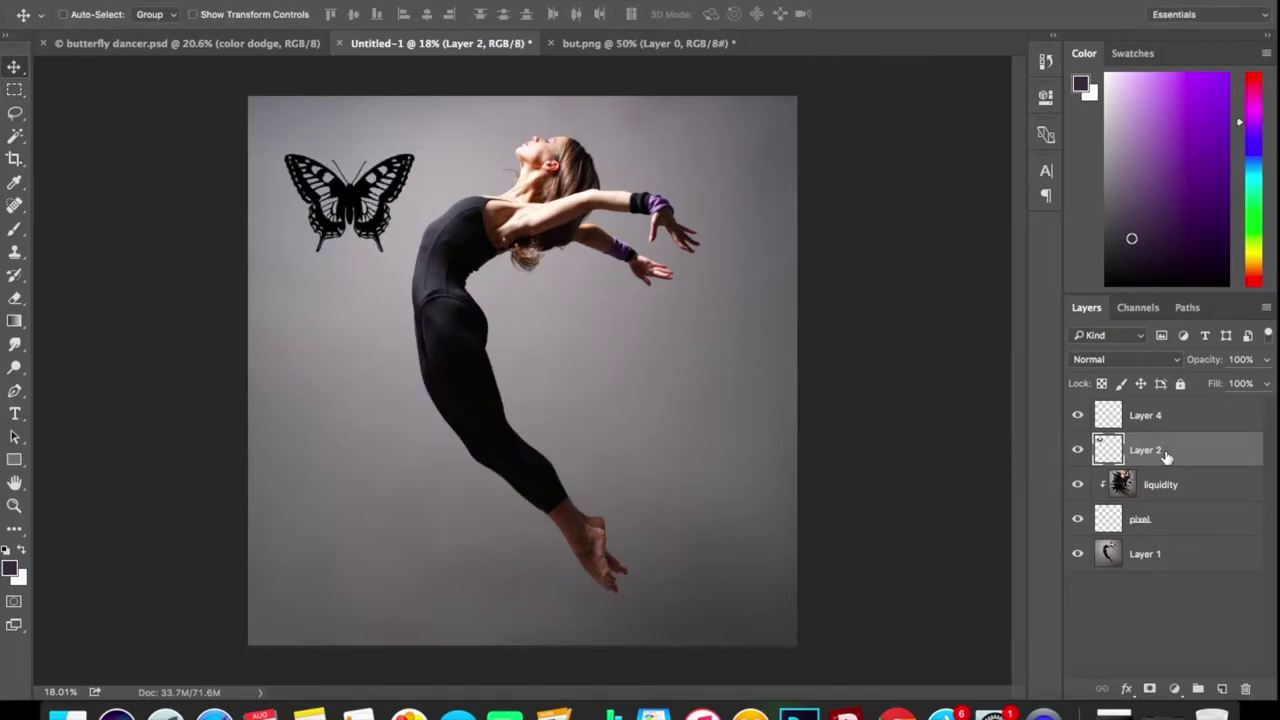
pyautogui.press('Delete')
pyautogui.moveTo(1189, 405); pyautogui.dragTo(1255, 686)
# - Set the Brush tool's butterfly tip to 41 px with spacing above 400% and enable Shape Dynamics
pyautogui.click(14, 228)
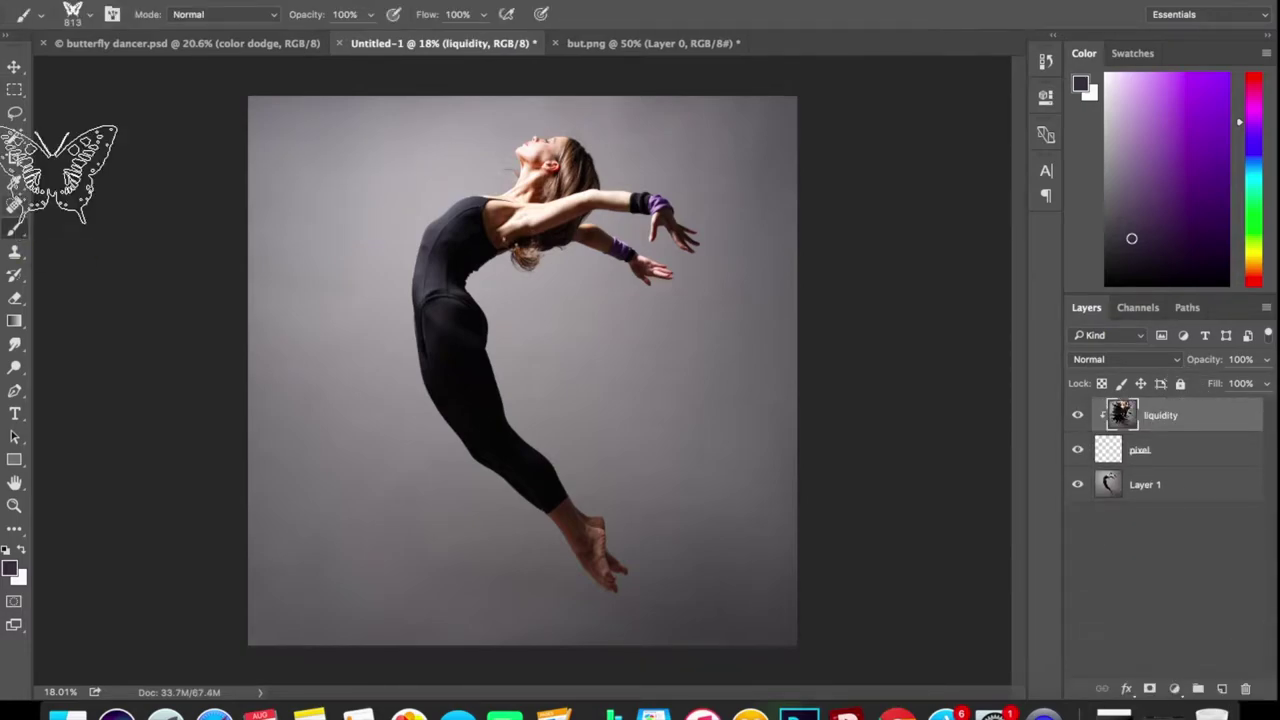
pyautogui.click(112, 14)
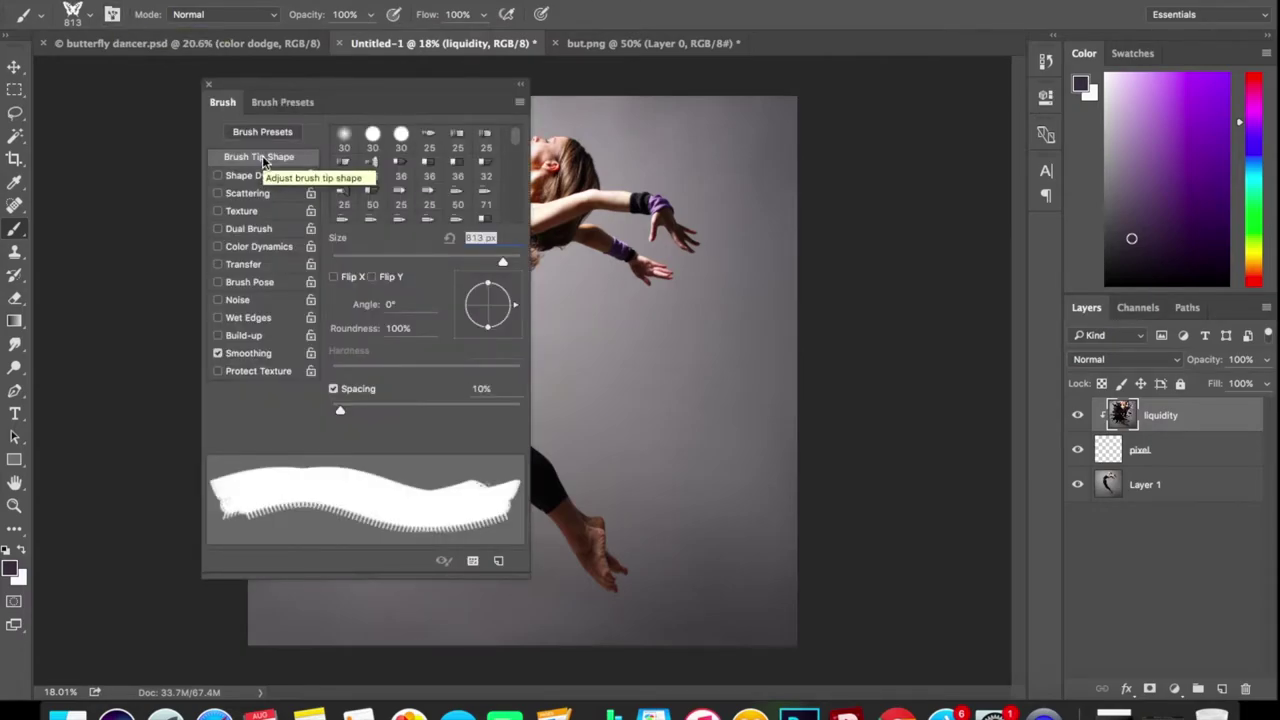
pyautogui.moveTo(366, 260)
pyautogui.mouseDown()
pyautogui.moveTo(429, 263)
pyautogui.moveTo(370, 266)
pyautogui.mouseUp()
pyautogui.moveTo(340, 410)
pyautogui.mouseDown()
pyautogui.moveTo(320, 414)
pyautogui.moveTo(399, 417)
pyautogui.mouseUp()
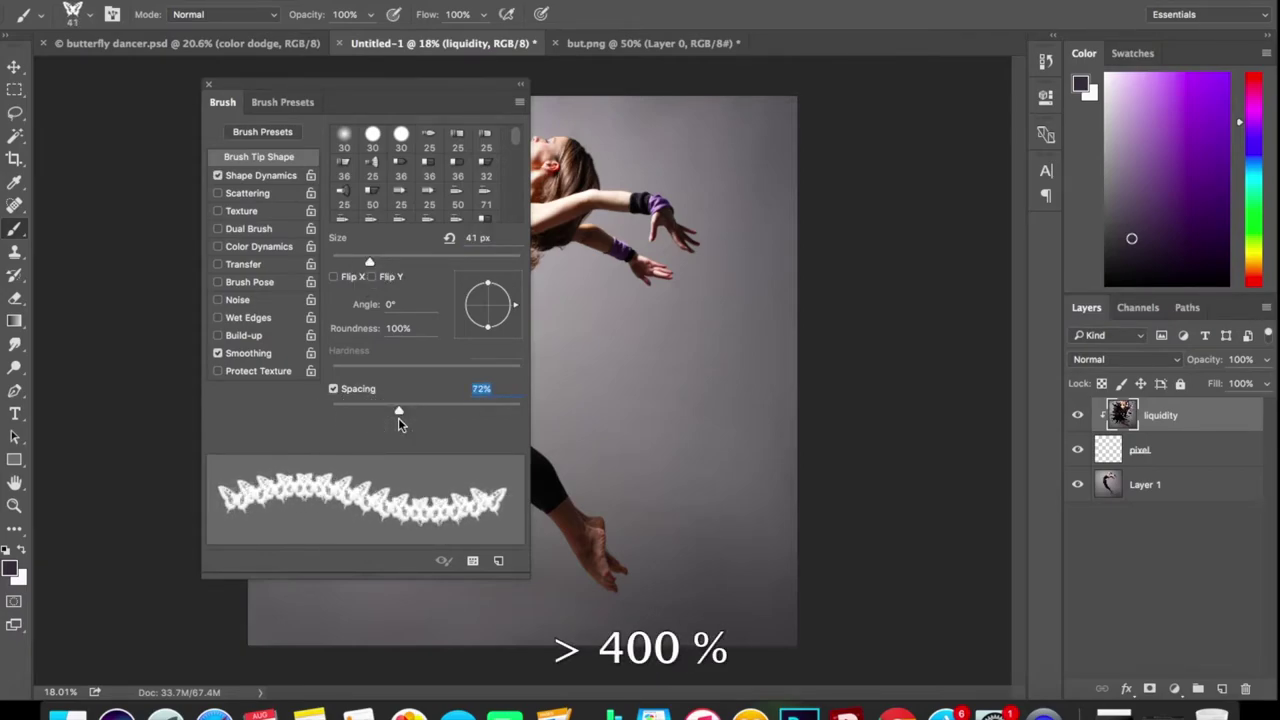
pyautogui.moveTo(398, 417)
pyautogui.mouseDown()
pyautogui.moveTo(331, 414)
pyautogui.moveTo(491, 412)
pyautogui.mouseUp()
# - Enable Scattering for the butterfly brush and set the scatter to 820%
pyautogui.click(247, 193)
pyautogui.moveTo(333, 157); pyautogui.dragTo(419, 158)
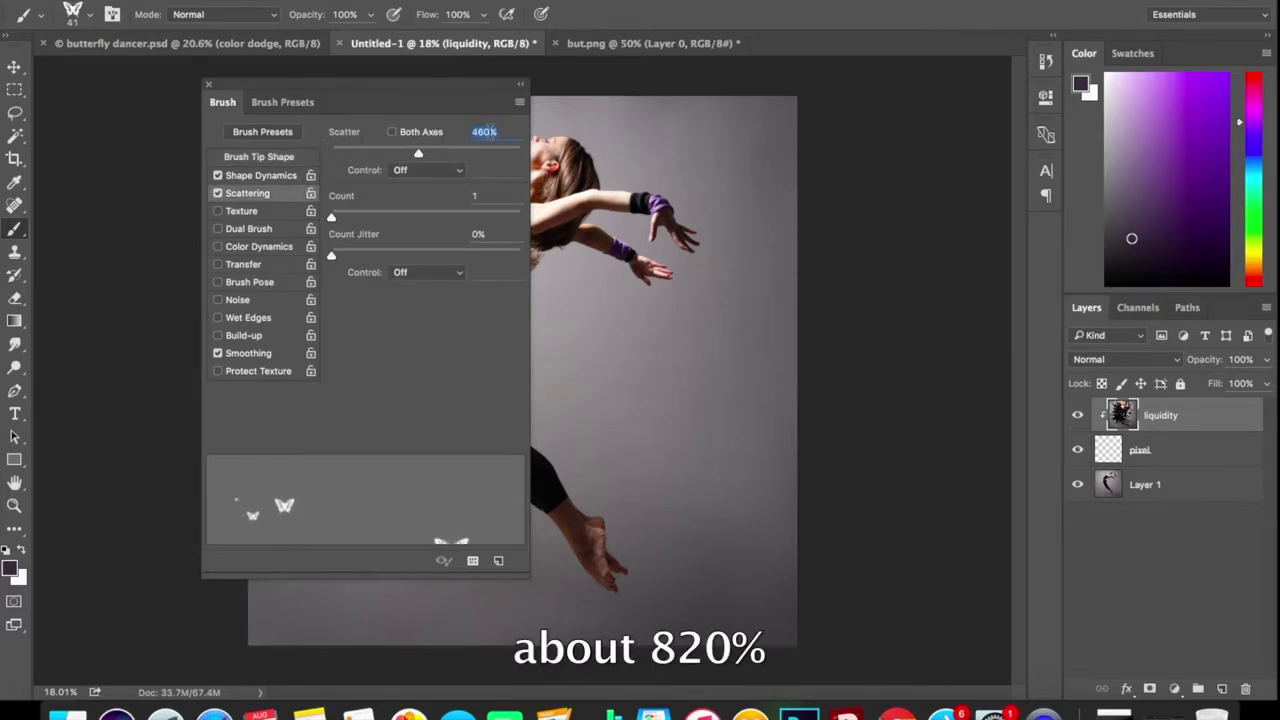
pyautogui.write('820')
pyautogui.press('Return')
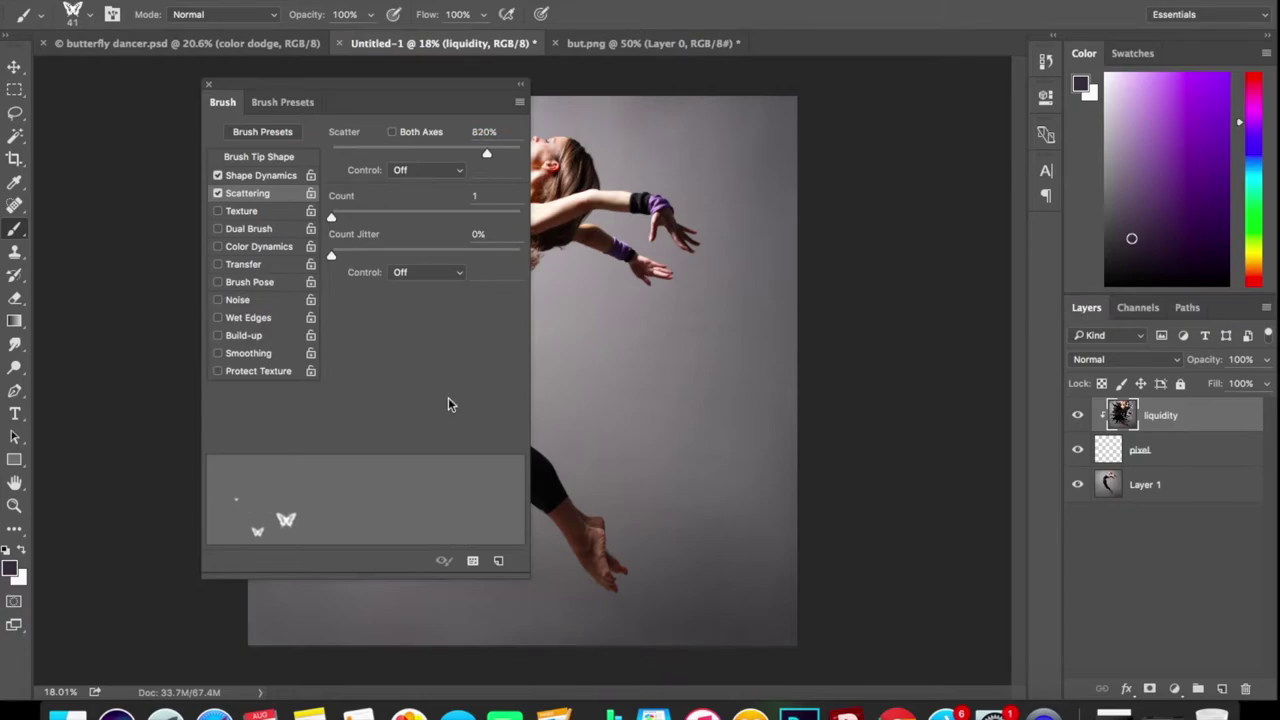
# - Save the scattered butterfly brush settings as a new brush preset named butterfly brush, keeping the brush size captured
pyautogui.click(500, 565)
pyautogui.press('Right')
pyautogui.press('BackSpace')
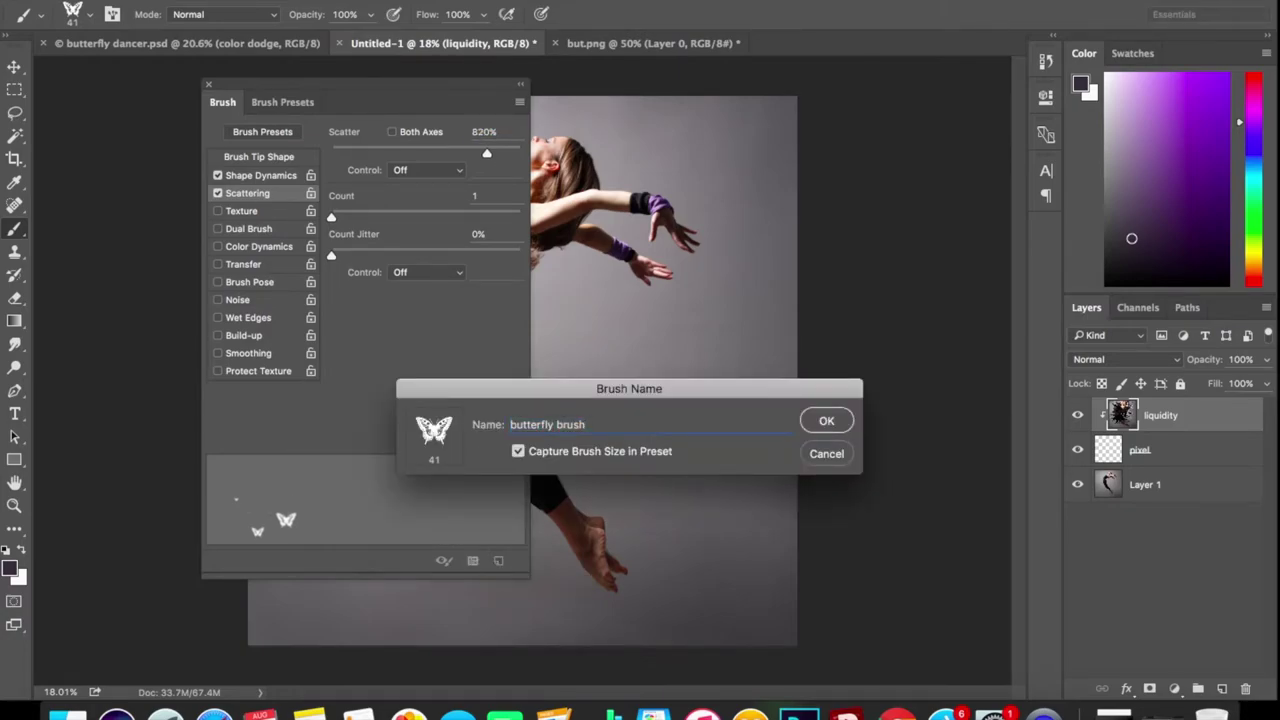
pyautogui.click(824, 422)
pyautogui.press('F5')
pyautogui.press('m')
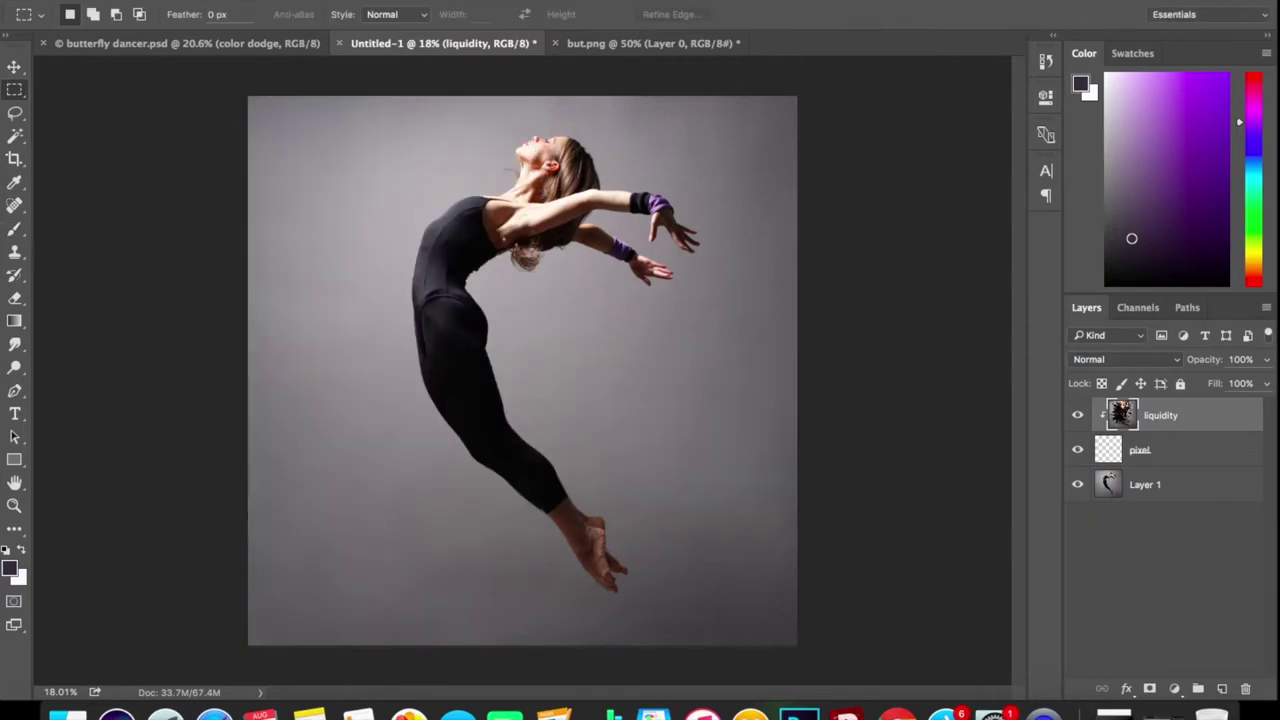
# - Paint small scattered butterflies on the pixel layer around the dancer's body, arms and legs with the 41 px butterfly brush
pyautogui.click(1179, 463)
pyautogui.click(14, 232)
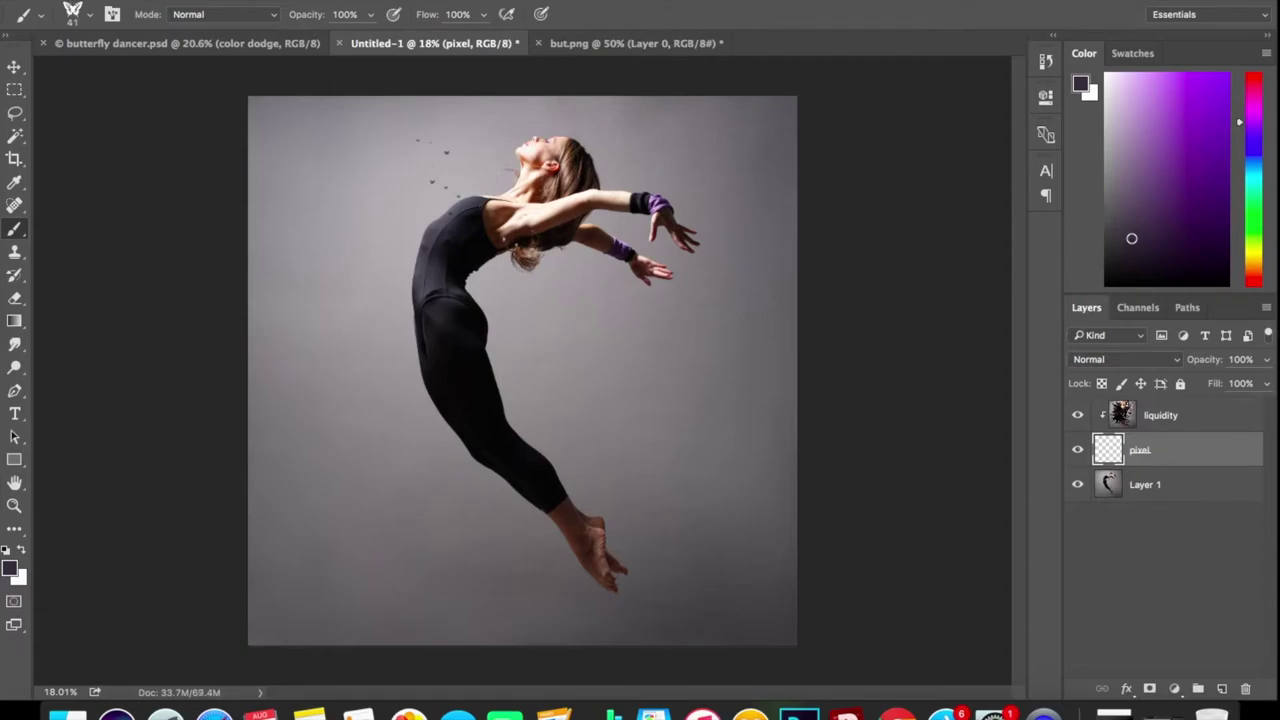
pyautogui.moveTo(408, 262); pyautogui.dragTo(384, 178)
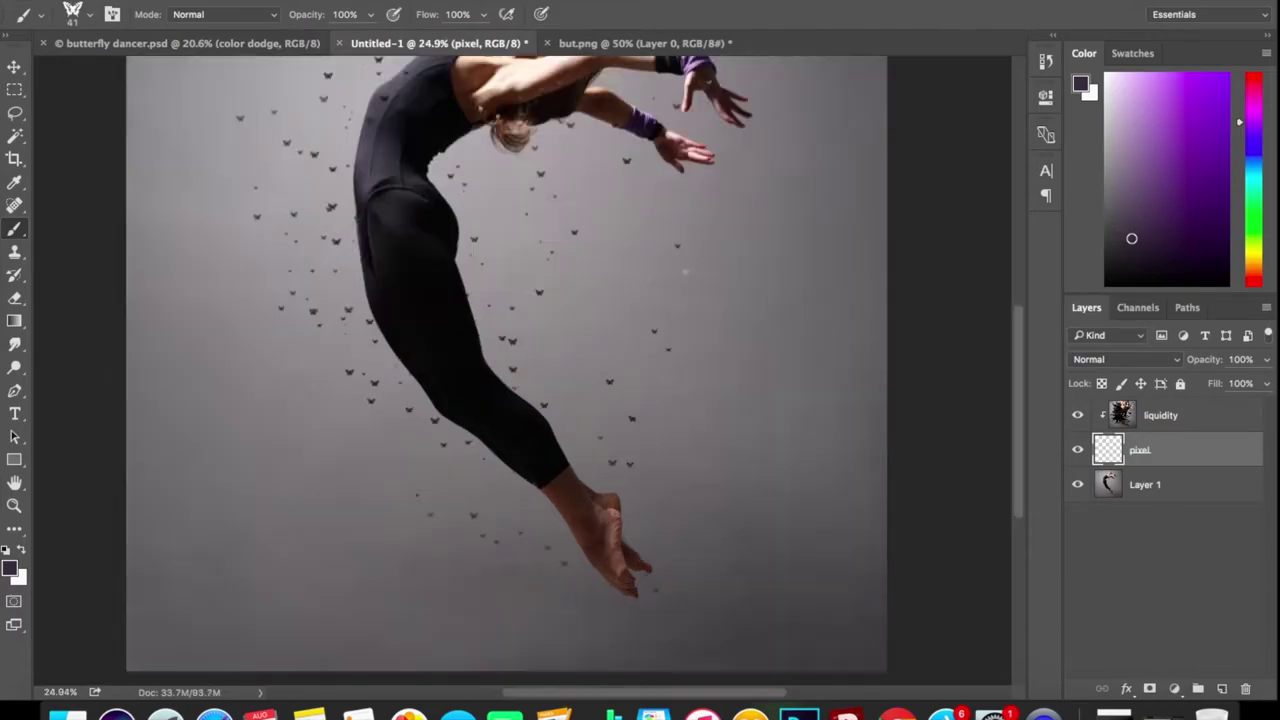
pyautogui.scroll(4, 743, 439)
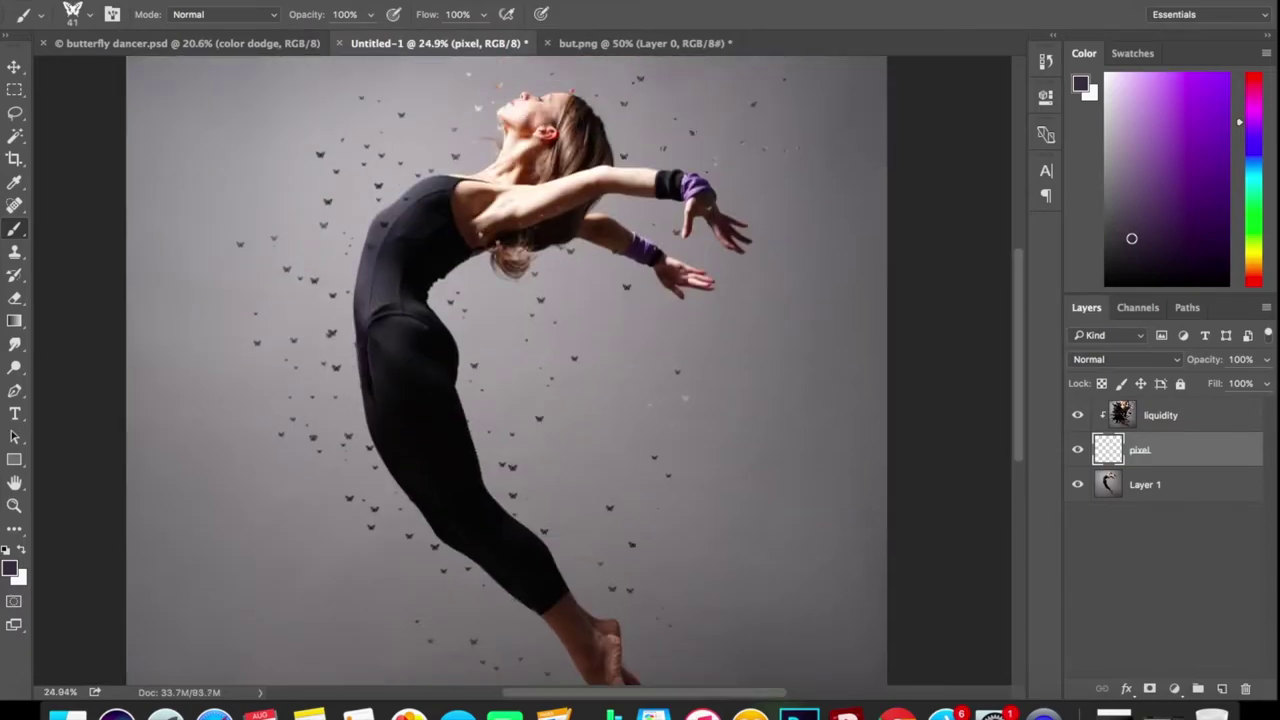
pyautogui.hscroll(-3, 743, 439)
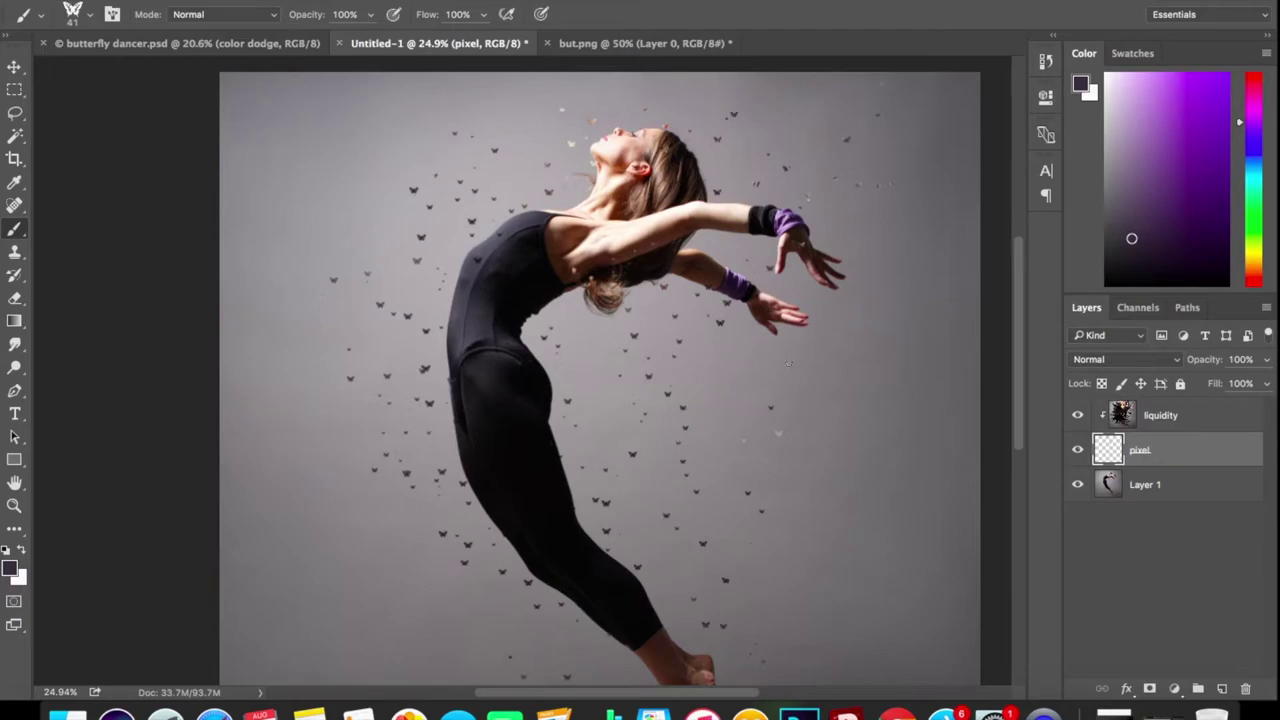
pyautogui.moveTo(789, 364)
pyautogui.mouseDown()
pyautogui.moveTo(813, 281)
pyautogui.moveTo(832, 365)
pyautogui.mouseUp()
pyautogui.moveTo(493, 402)
pyautogui.mouseDown()
pyautogui.moveTo(462, 598)
pyautogui.moveTo(450, 430)
pyautogui.mouseUp()
pyautogui.scroll(-1, 600, 370)
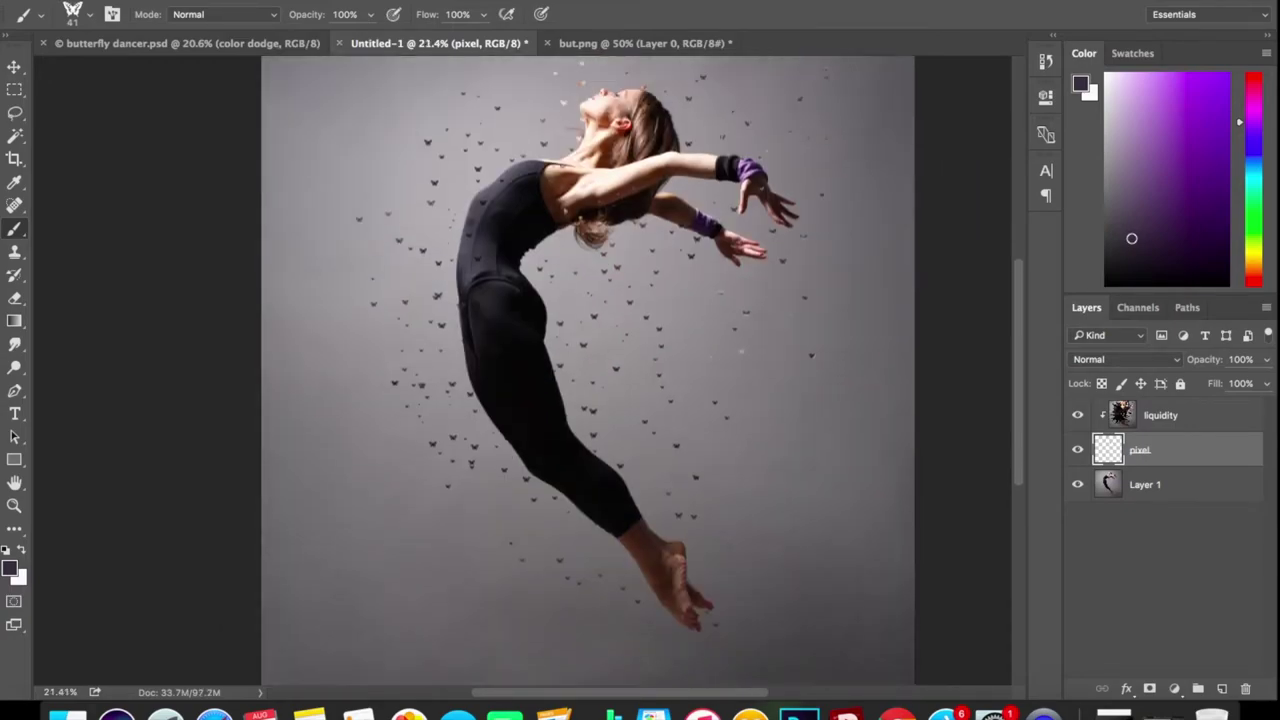
# - Enlarge the butterfly brush to 68 px and scatter bigger butterflies around the dancer on the pixel layer
pyautogui.click(91, 15)
pyautogui.moveTo(118, 70); pyautogui.dragTo(123, 70)
pyautogui.click(645, 491)
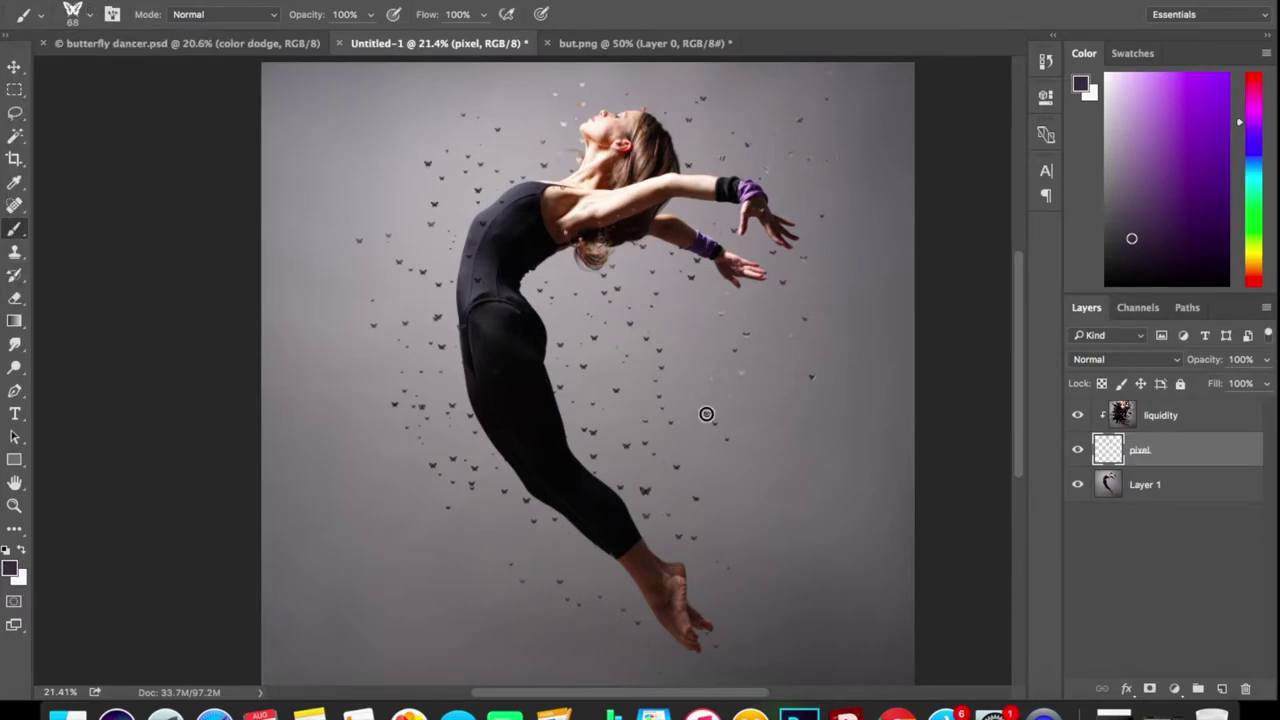
pyautogui.moveTo(706, 414); pyautogui.dragTo(483, 461)
pyautogui.click(712, 147)
pyautogui.moveTo(411, 206); pyautogui.dragTo(395, 469)
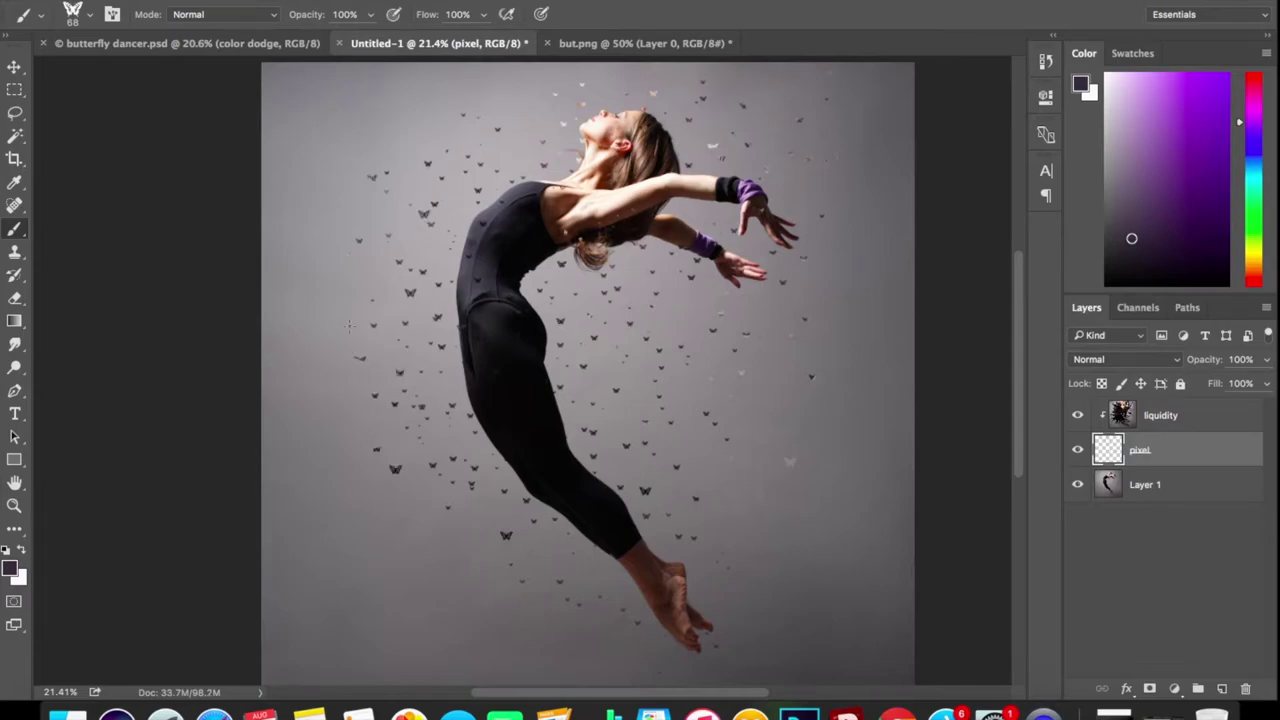
pyautogui.moveTo(555, 284)
pyautogui.mouseDown()
pyautogui.moveTo(594, 132)
pyautogui.moveTo(425, 363)
pyautogui.mouseUp()
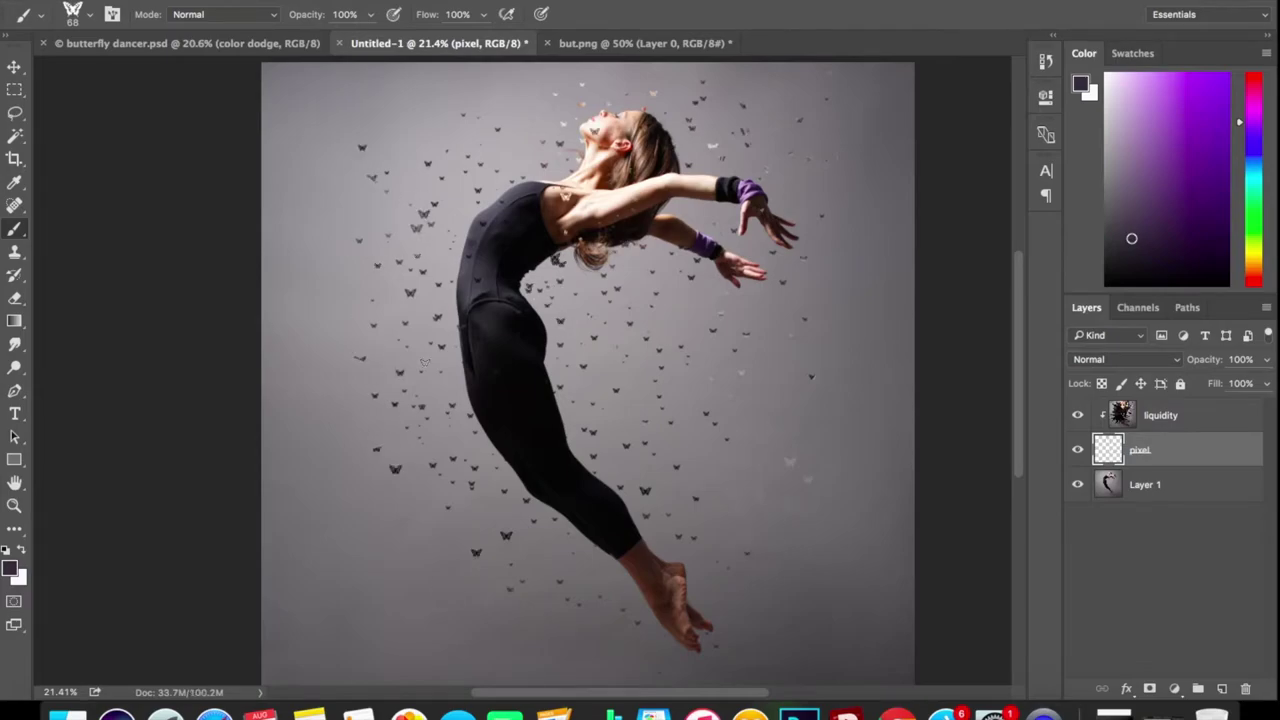
pyautogui.click(633, 654)
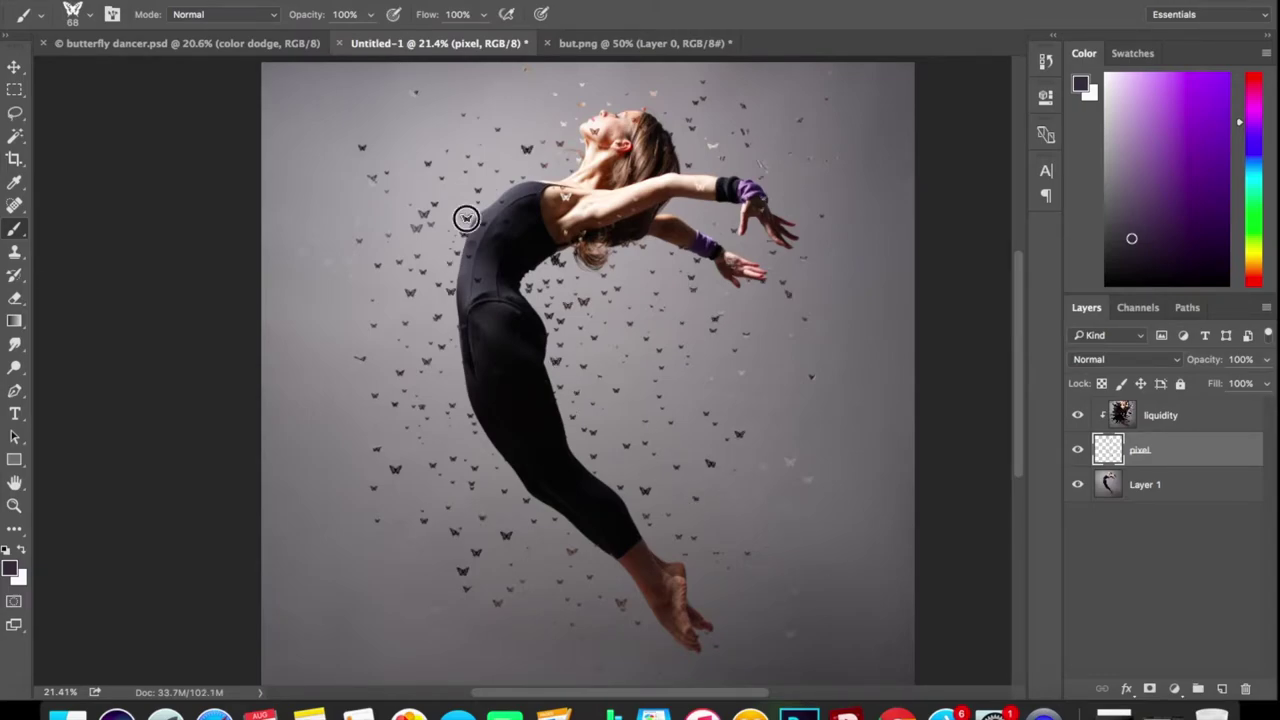
pyautogui.click(548, 272)
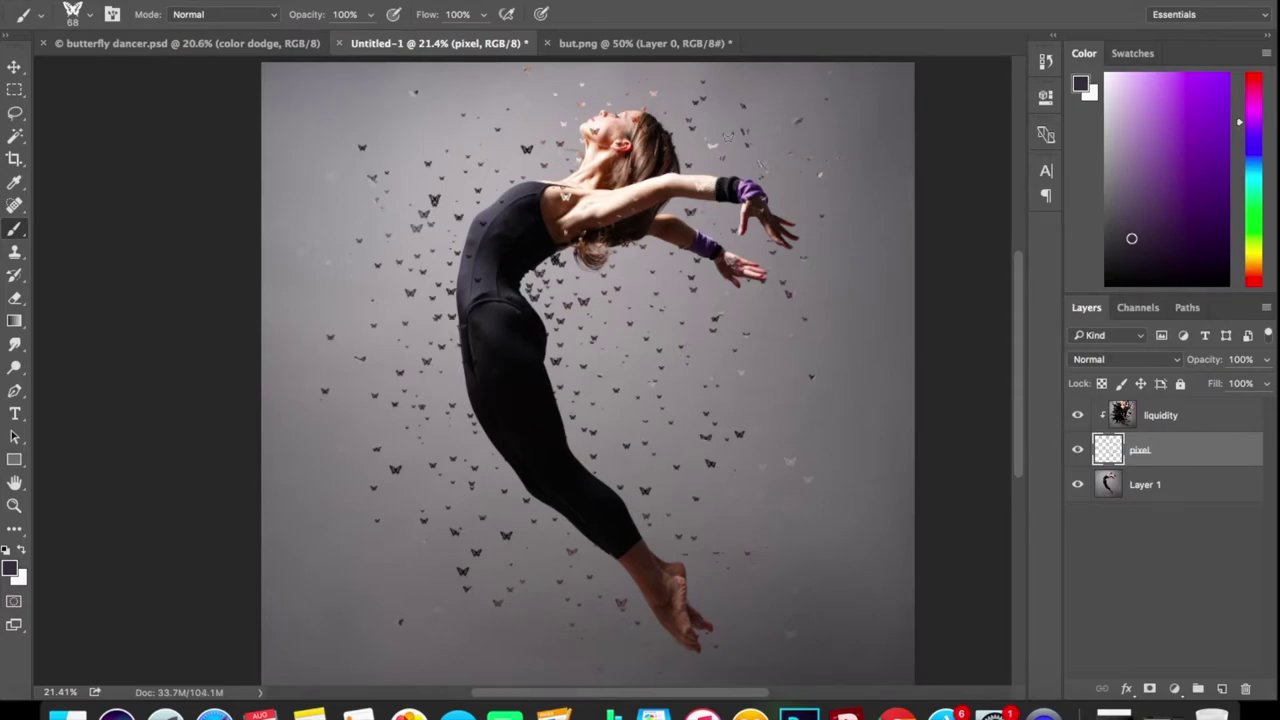
pyautogui.hscroll(3, 764, 458)
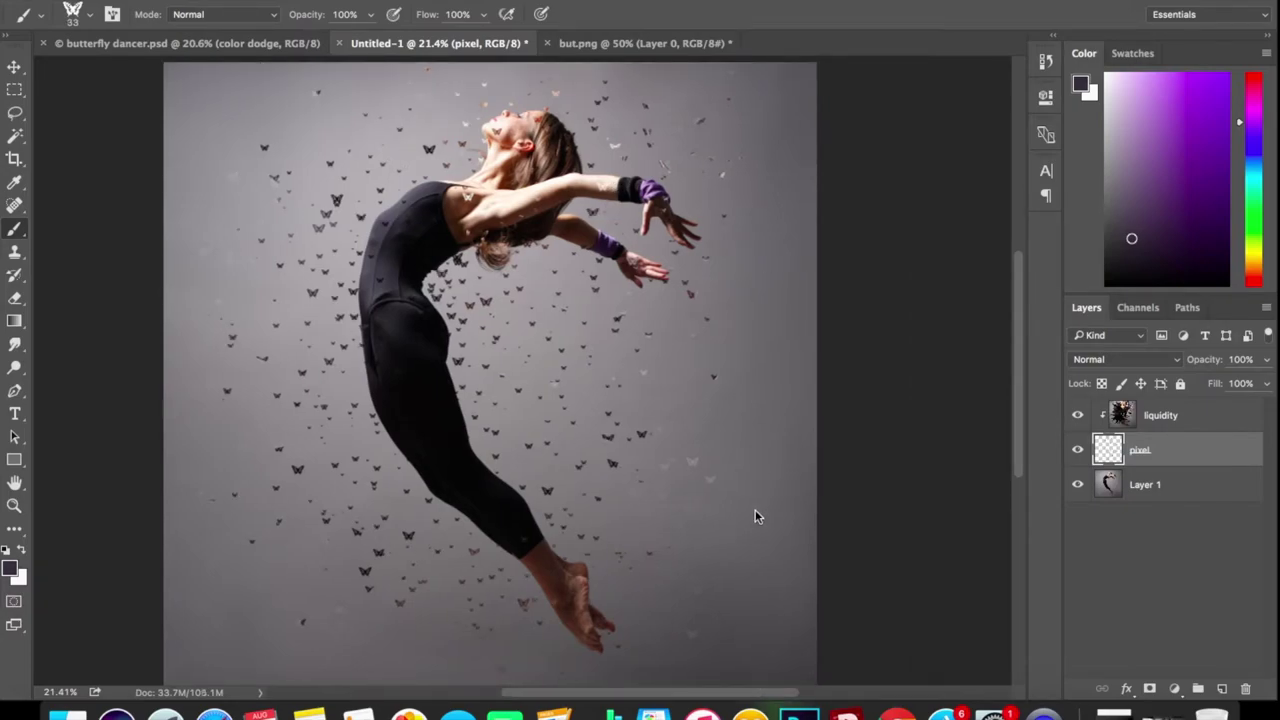
# - Add a new layer directly above Layer 1 and set up a soft round brush at 444 px
pyautogui.click(1146, 487)
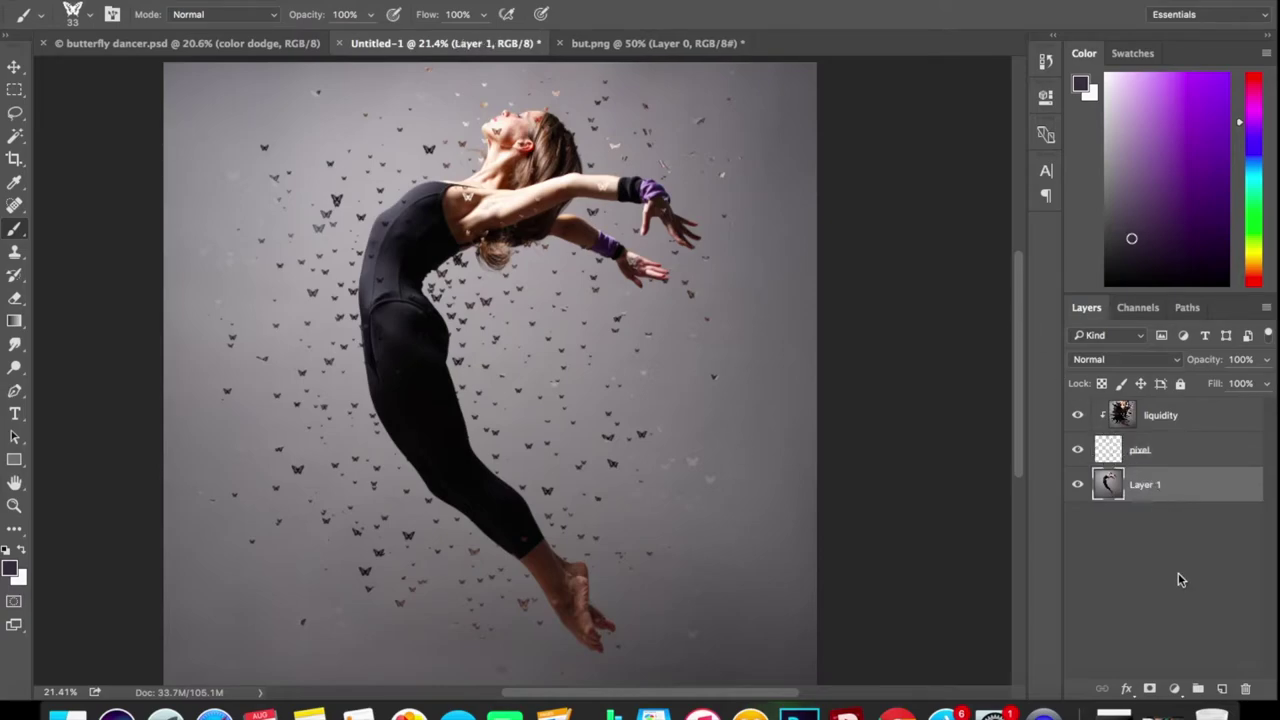
pyautogui.click(1222, 689)
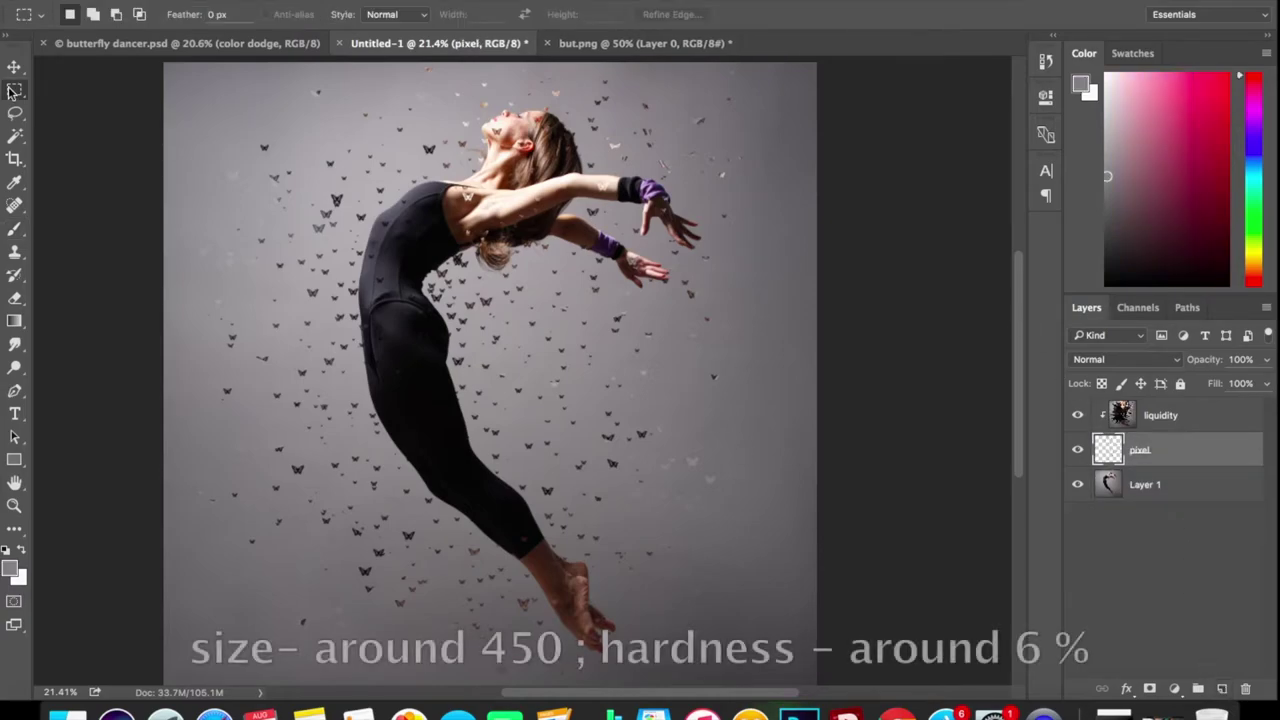
pyautogui.click(14, 233)
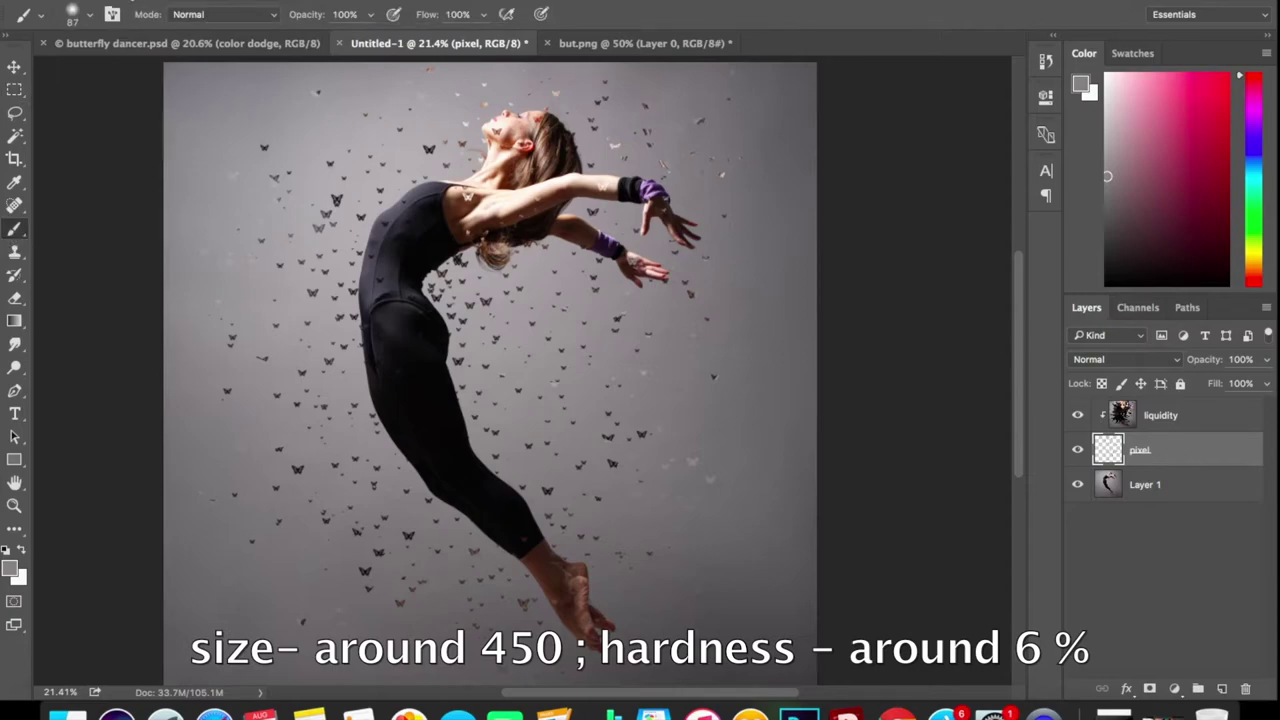
pyautogui.click(80, 18)
pyautogui.click(147, 142)
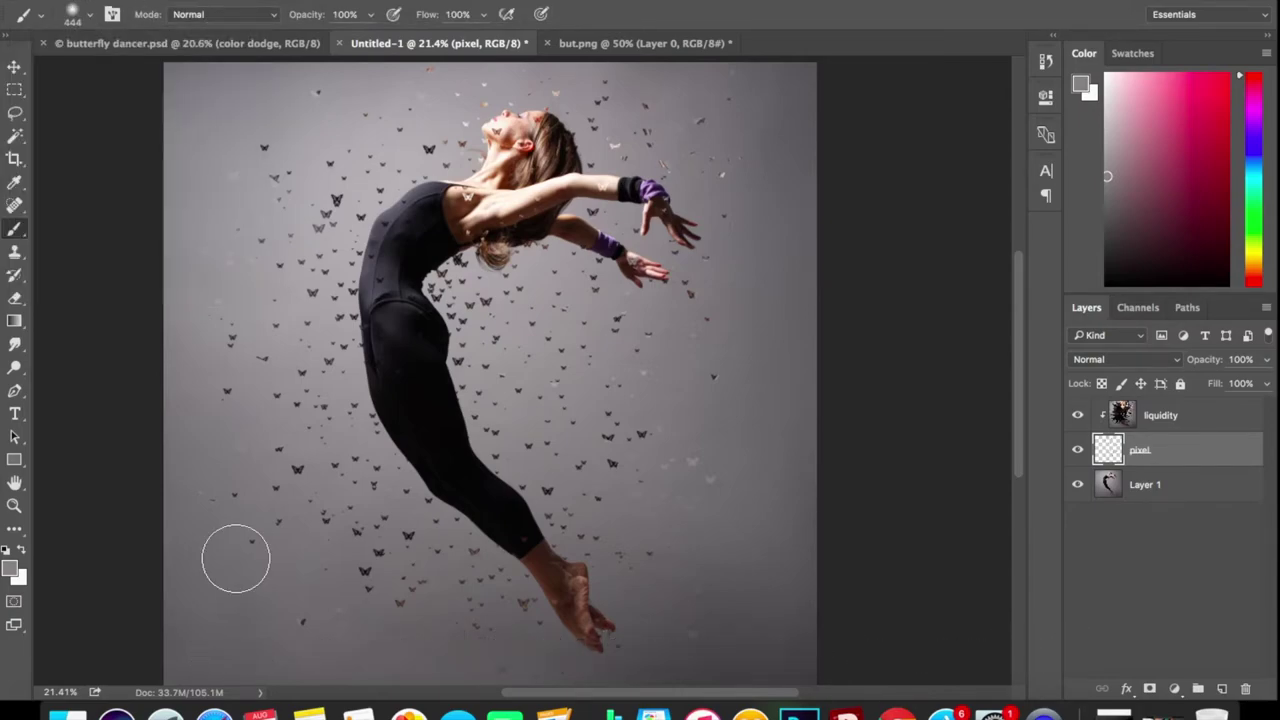
# - Sample the background grey beside the dancer's feet and paint over the feet and ankles on Layer 2
pyautogui.press('i')
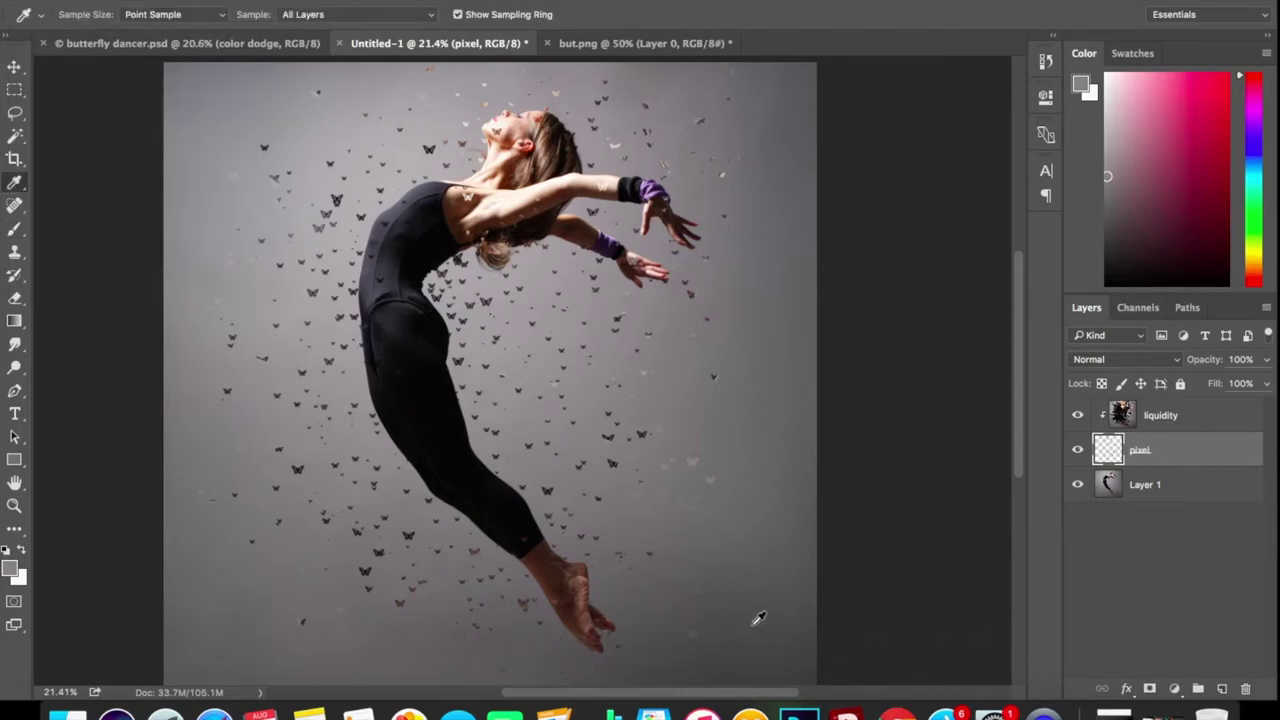
pyautogui.click(622, 669)
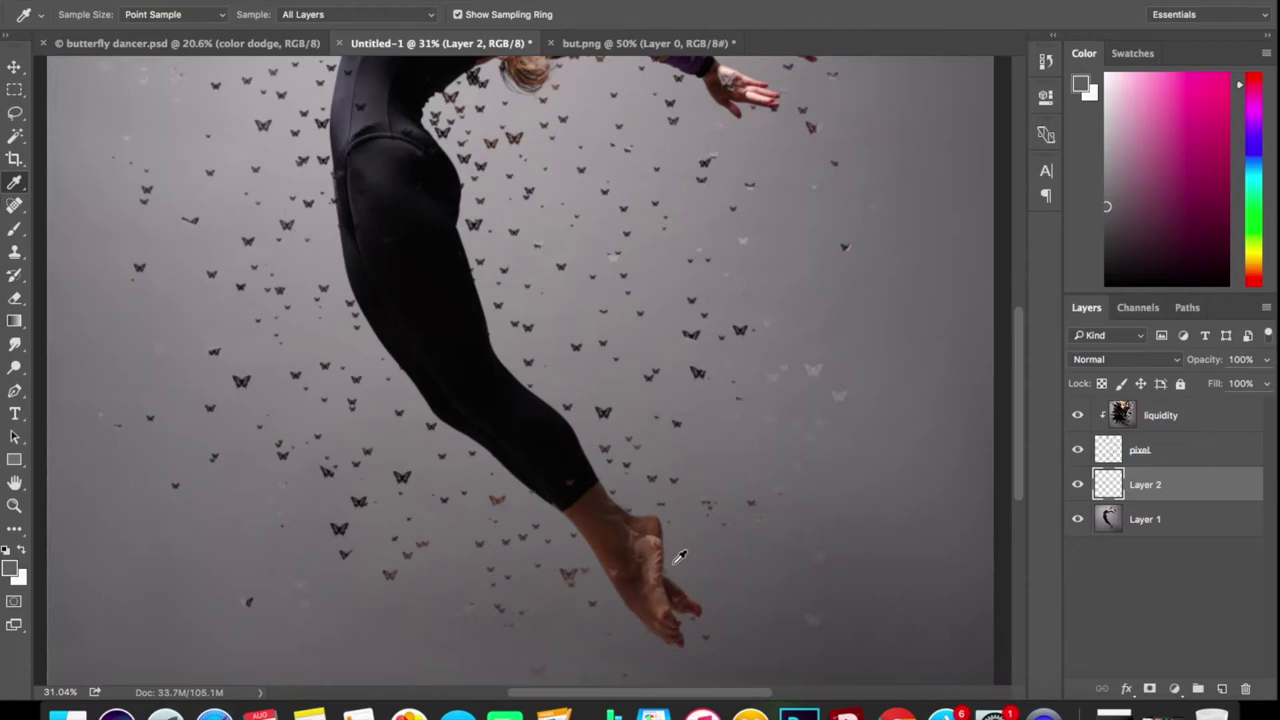
pyautogui.click(682, 553)
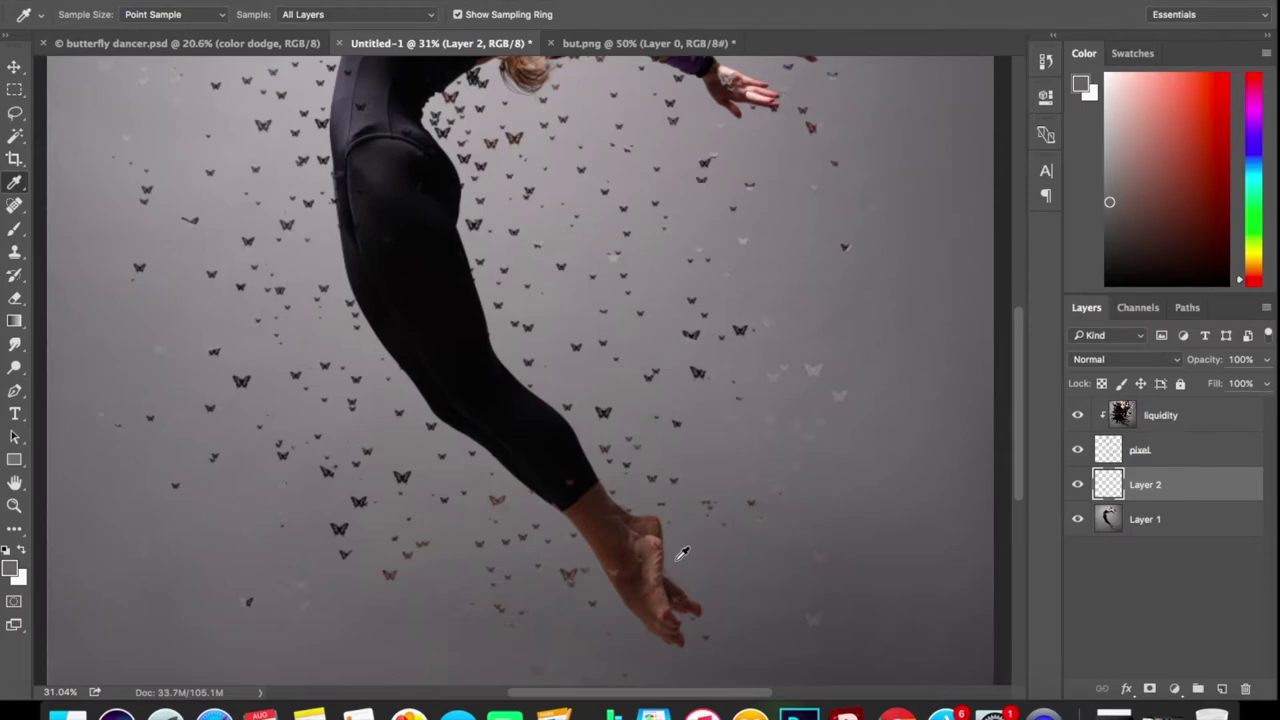
pyautogui.press('b')
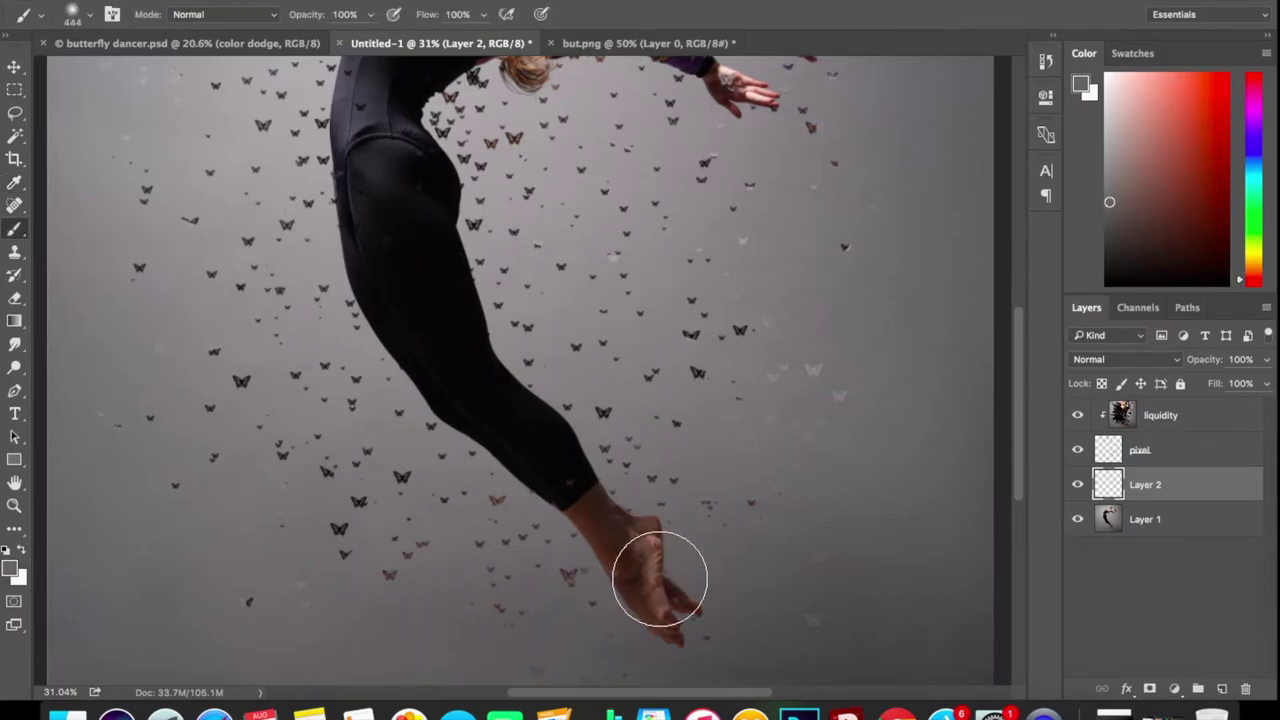
pyautogui.moveTo(660, 580)
pyautogui.mouseDown()
pyautogui.moveTo(708, 566)
pyautogui.moveTo(701, 590)
pyautogui.moveTo(726, 628)
pyautogui.moveTo(633, 602)
pyautogui.moveTo(598, 528)
pyautogui.moveTo(608, 508)
pyautogui.moveTo(581, 496)
pyautogui.moveTo(585, 405)
pyautogui.moveTo(573, 464)
pyautogui.moveTo(594, 428)
pyautogui.mouseUp()
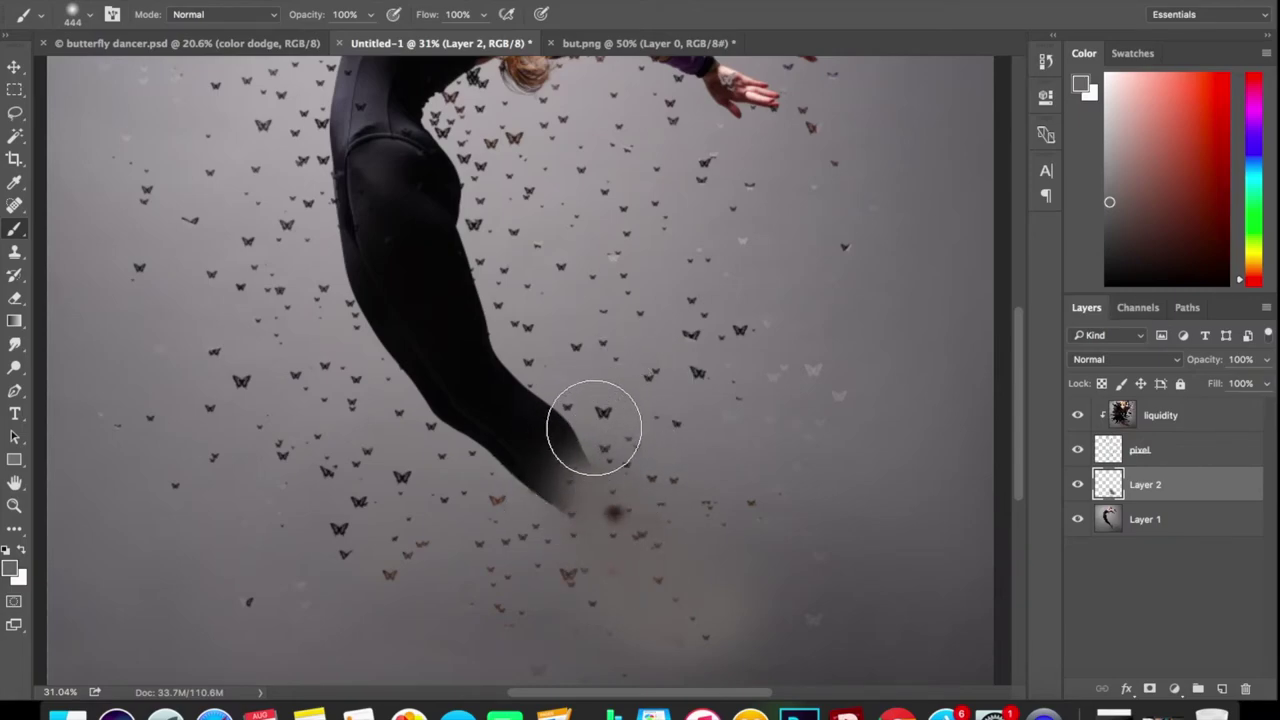
# - Try covering the end of the lower leg with a lighter grey sampled from the background beside it
pyautogui.press('i')
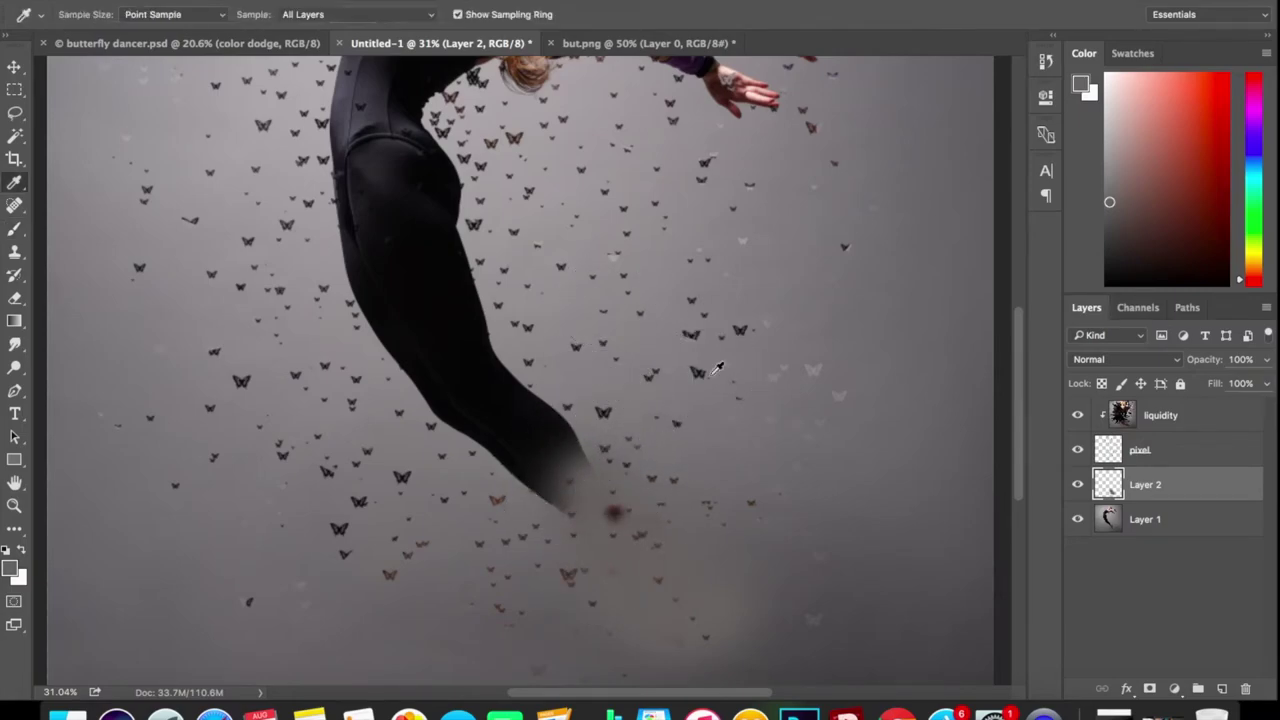
pyautogui.click(565, 372)
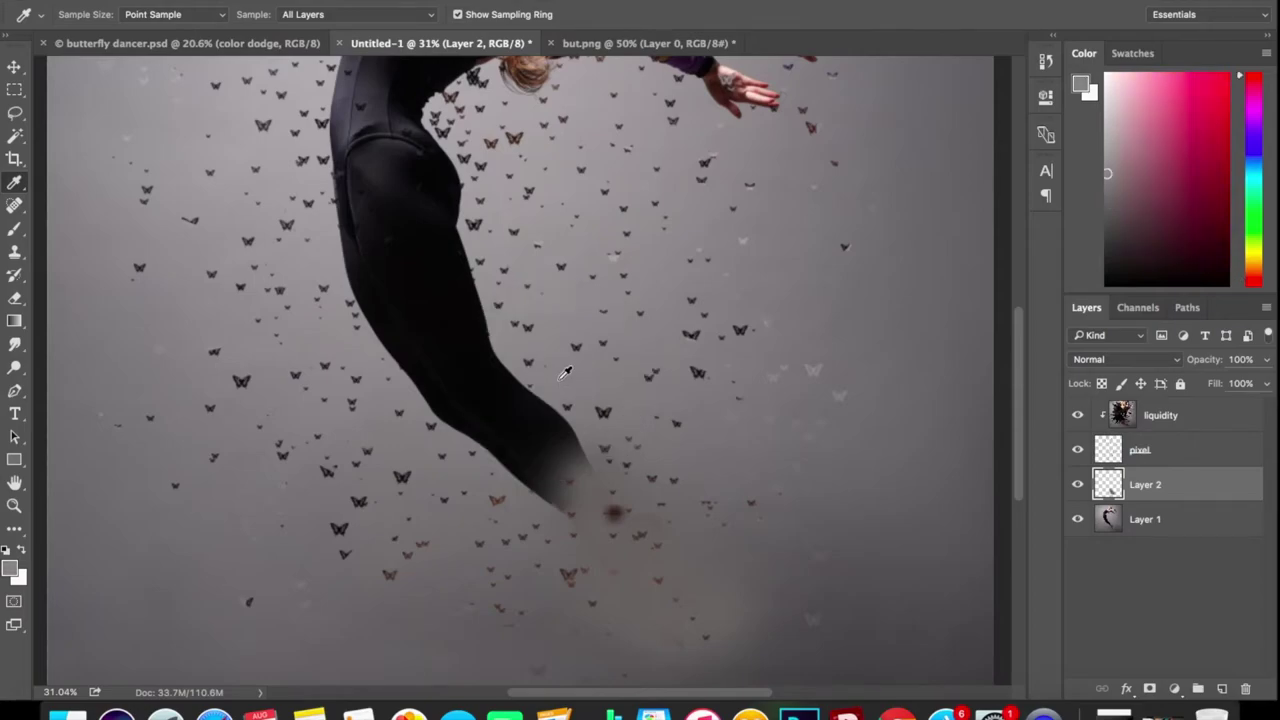
pyautogui.click(14, 228)
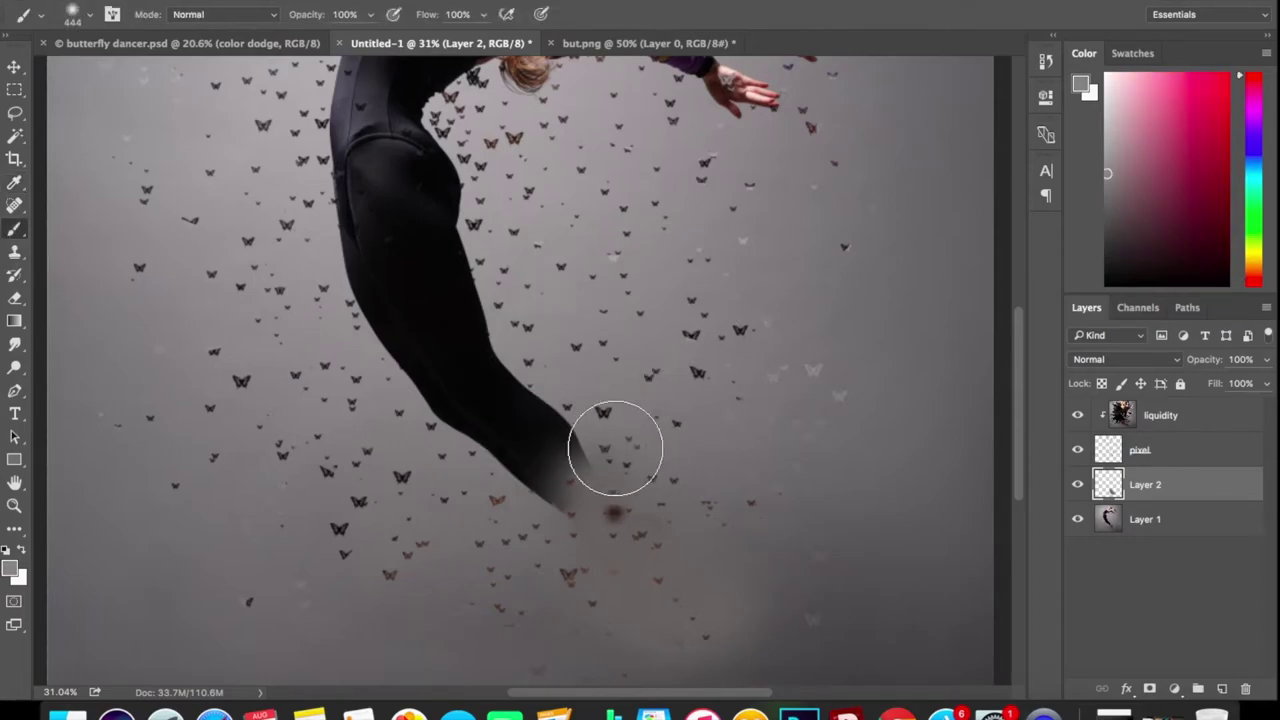
pyautogui.click(609, 459)
pyautogui.click(523, 497)
pyautogui.scroll(-3, 523, 497)
# - Undo the last brush strokes over the dancer's lower leg
pyautogui.press('super+z')
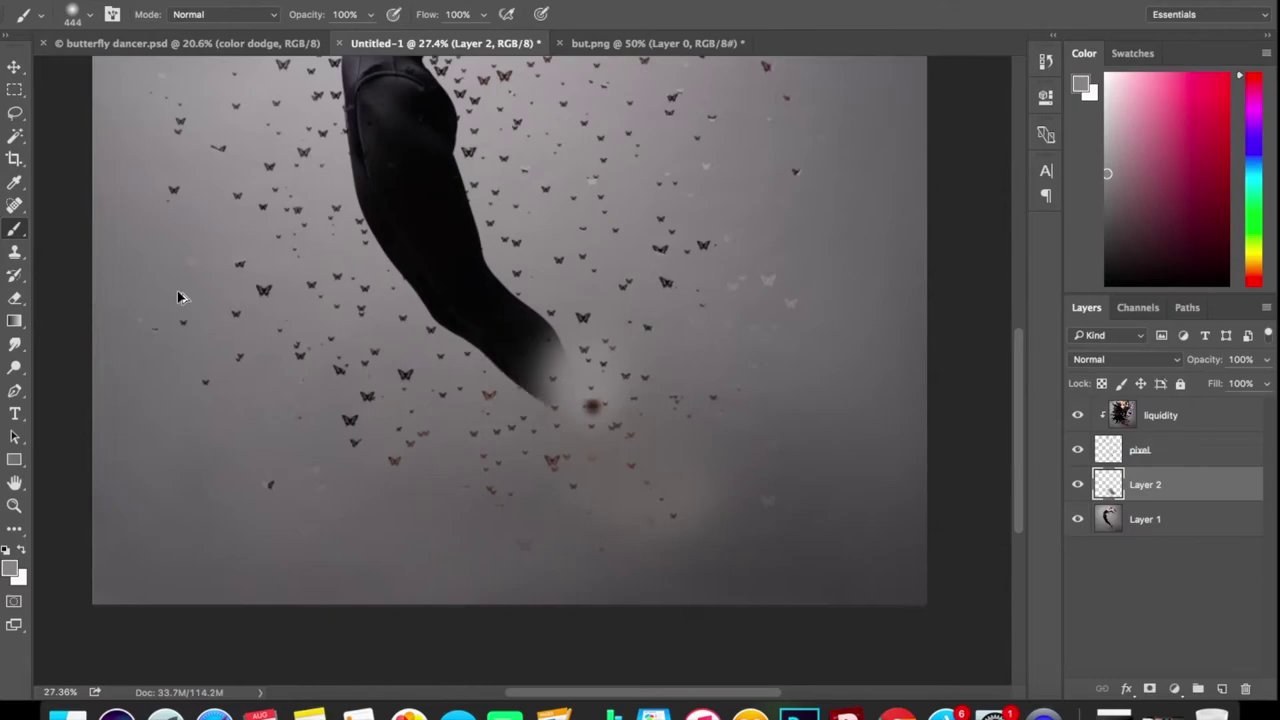
pyautogui.press('alt+super+z')
pyautogui.press('alt+super+z')
pyautogui.press('alt+super+z')
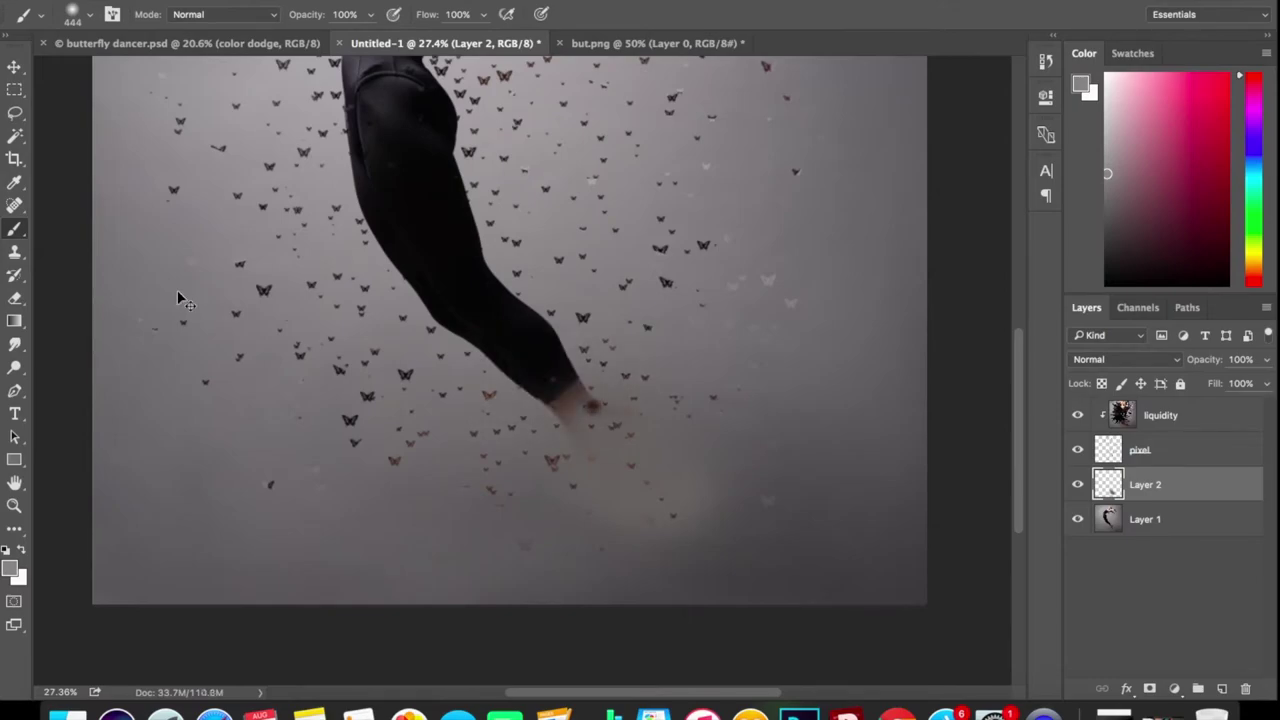
# - Cover the ankle and lower leg on Layer 2, sampling a darker background grey to blend the area below
pyautogui.moveTo(575, 405); pyautogui.dragTo(510, 365)
pyautogui.click(14, 182)
pyautogui.click(348, 416)
pyautogui.click(16, 344)
pyautogui.click(14, 229)
pyautogui.moveTo(557, 453); pyautogui.dragTo(481, 438)
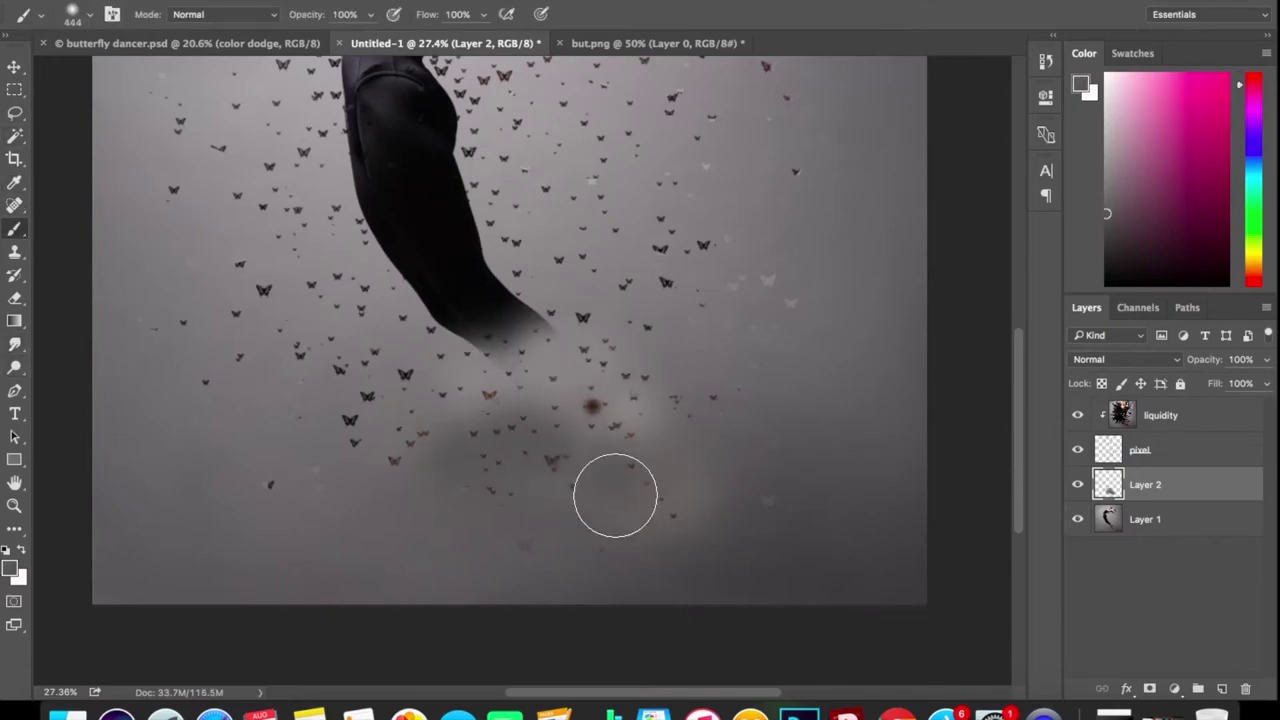
# - Sample a lighter background grey and paint over the background on Layer 2, partly fading the dancer's hands and body
pyautogui.scroll(-2, 623, 457)
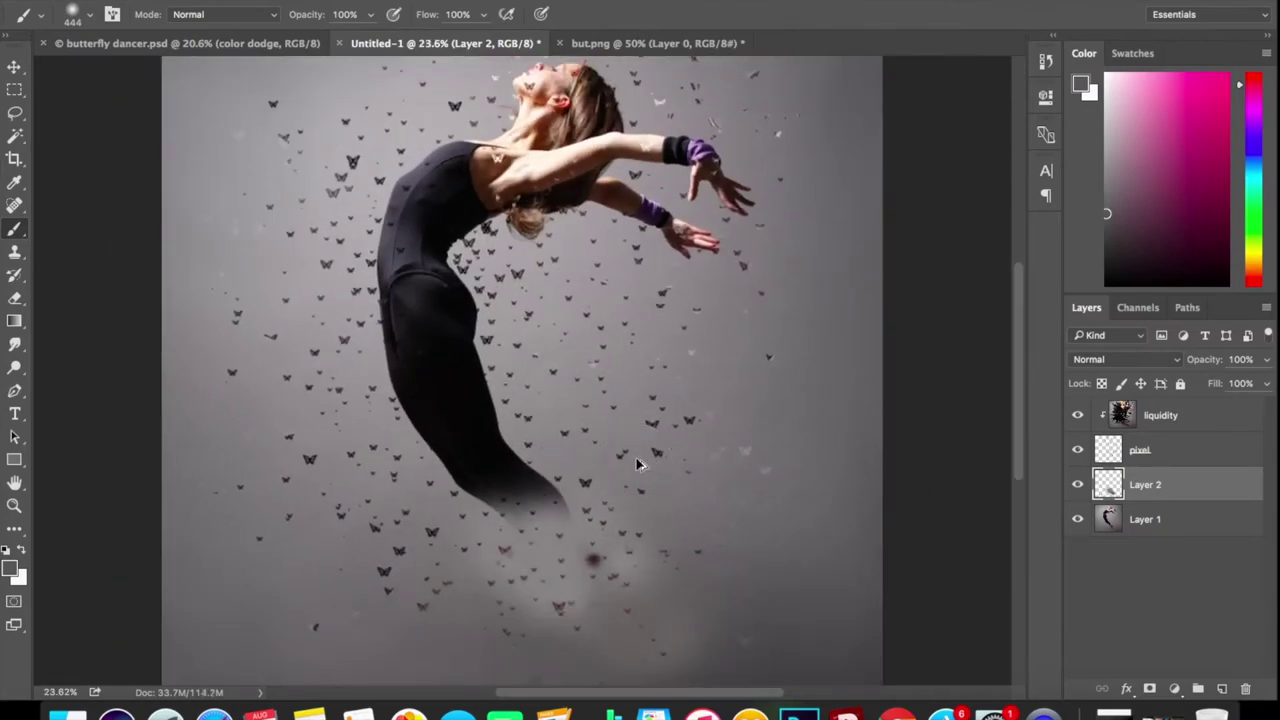
pyautogui.scroll(-5, 638, 463)
pyautogui.hscroll(1, 638, 463)
pyautogui.keyDown('alt'); pyautogui.click(513, 361); pyautogui.keyUp('alt')
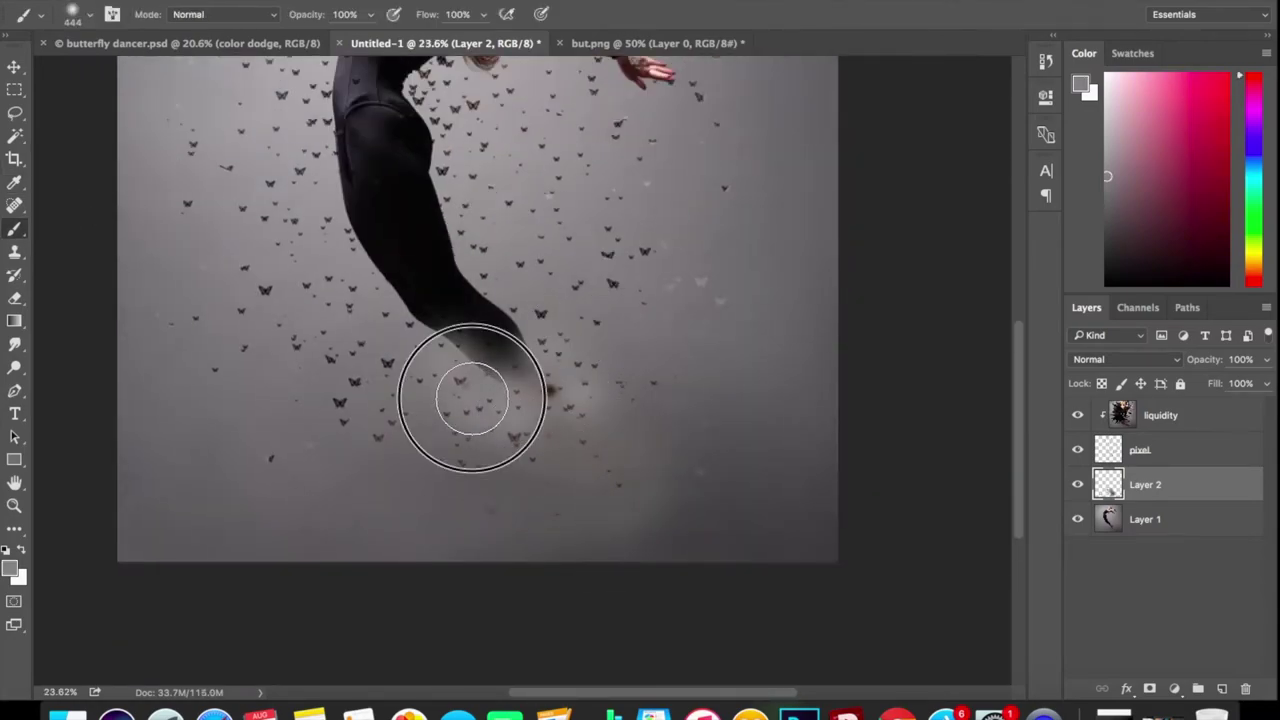
pyautogui.scroll(-3, 563, 372)
pyautogui.moveTo(563, 372)
pyautogui.mouseDown()
pyautogui.moveTo(691, 409)
pyautogui.moveTo(719, 372)
pyautogui.moveTo(623, 179)
pyautogui.moveTo(642, 497)
pyautogui.moveTo(617, 527)
pyautogui.moveTo(435, 509)
pyautogui.moveTo(603, 497)
pyautogui.mouseUp()
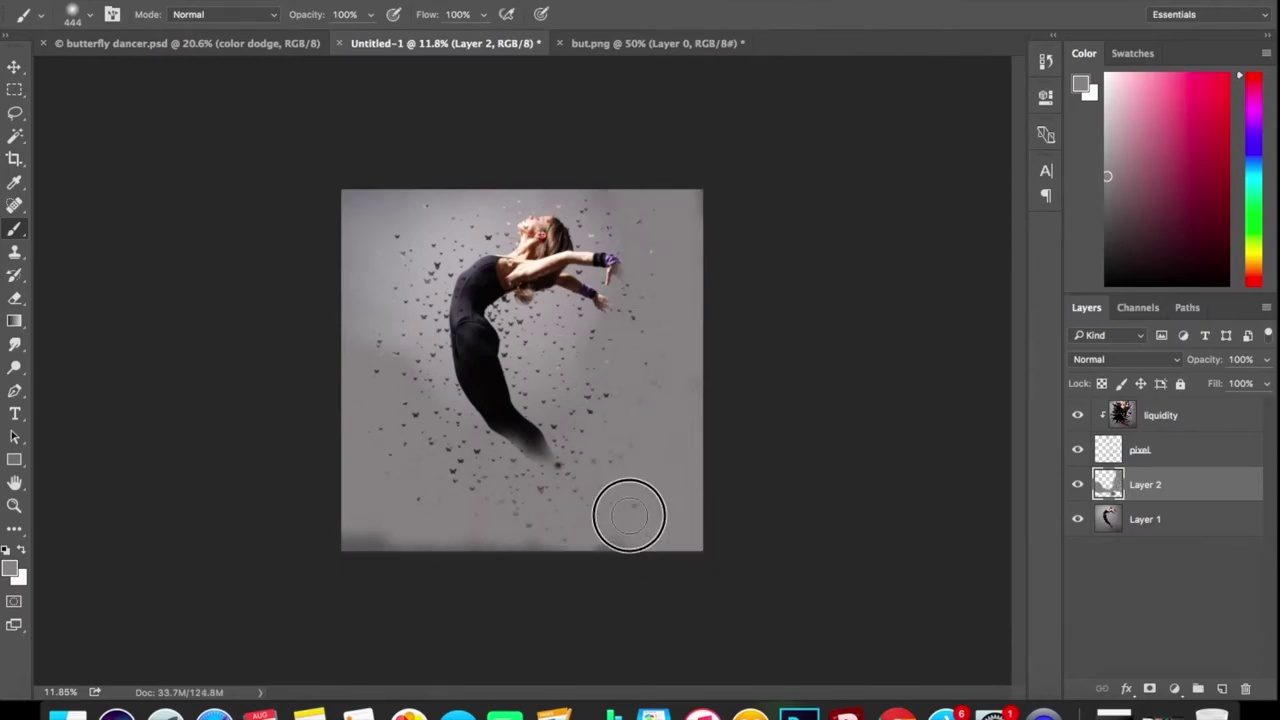
pyautogui.press('m')
pyautogui.hotkey('ctrl', '0')
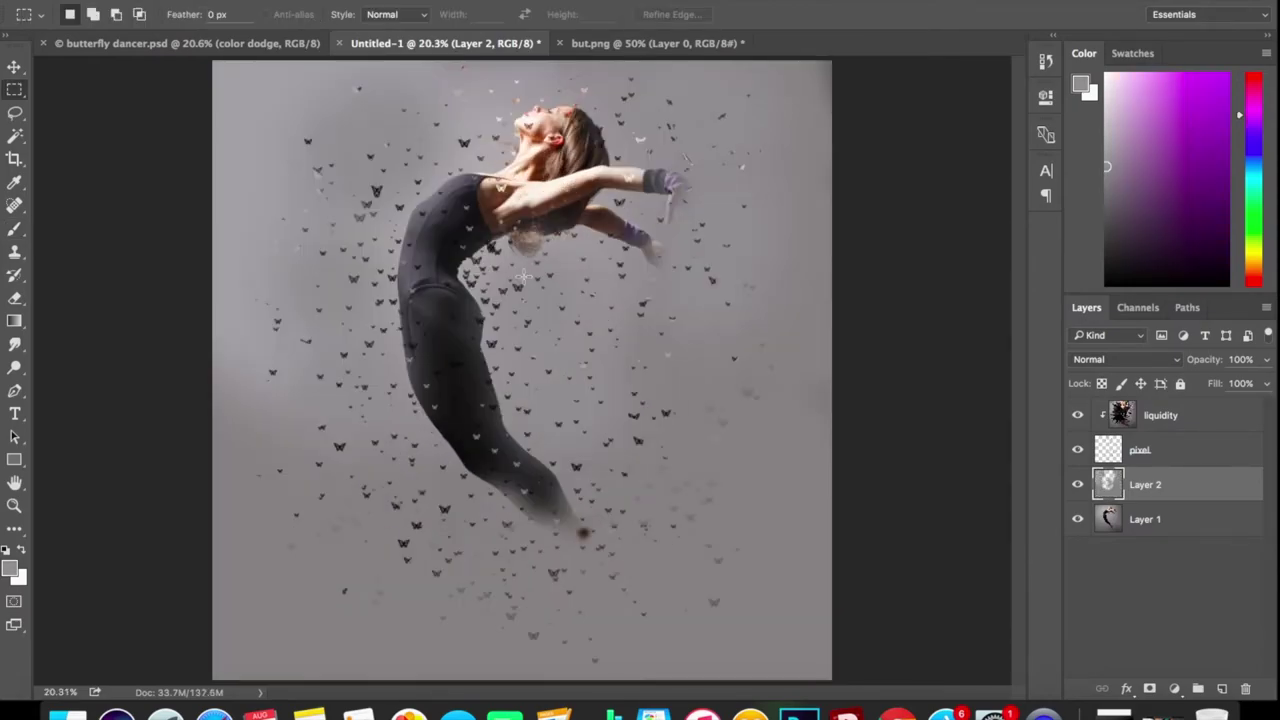
pyautogui.scroll(2, 523, 276)
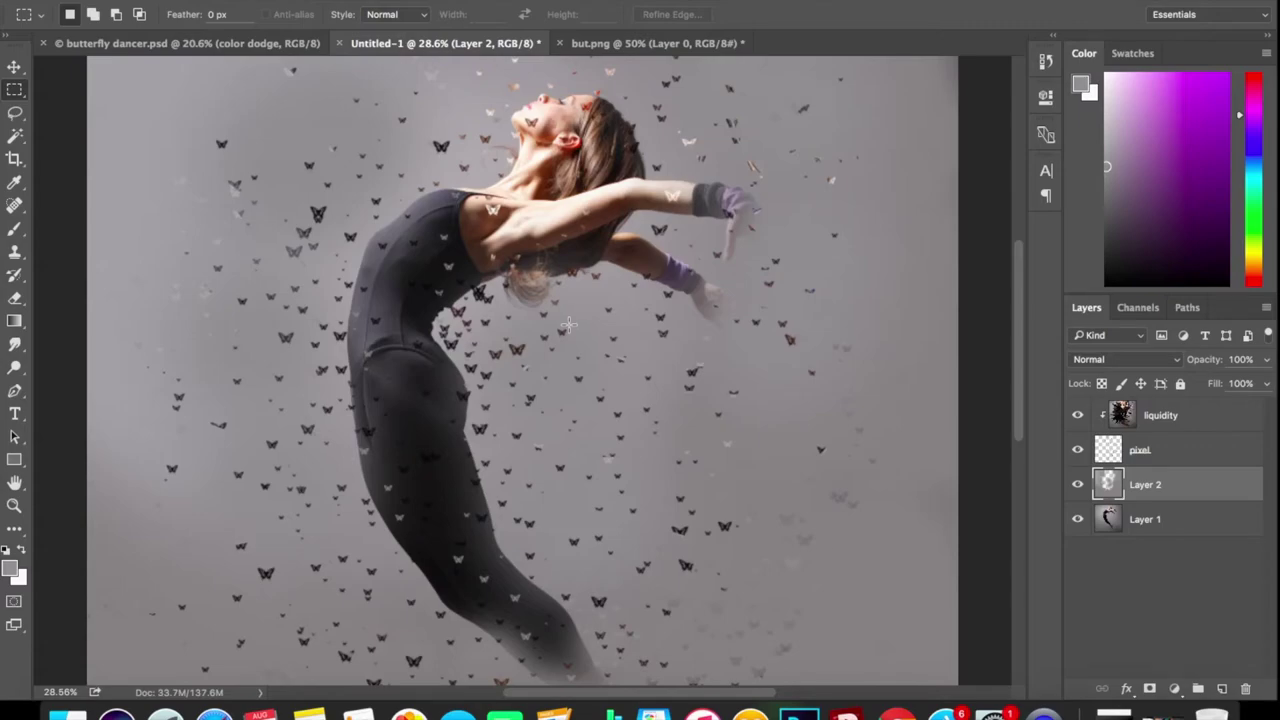
pyautogui.scroll(-1, 568, 323)
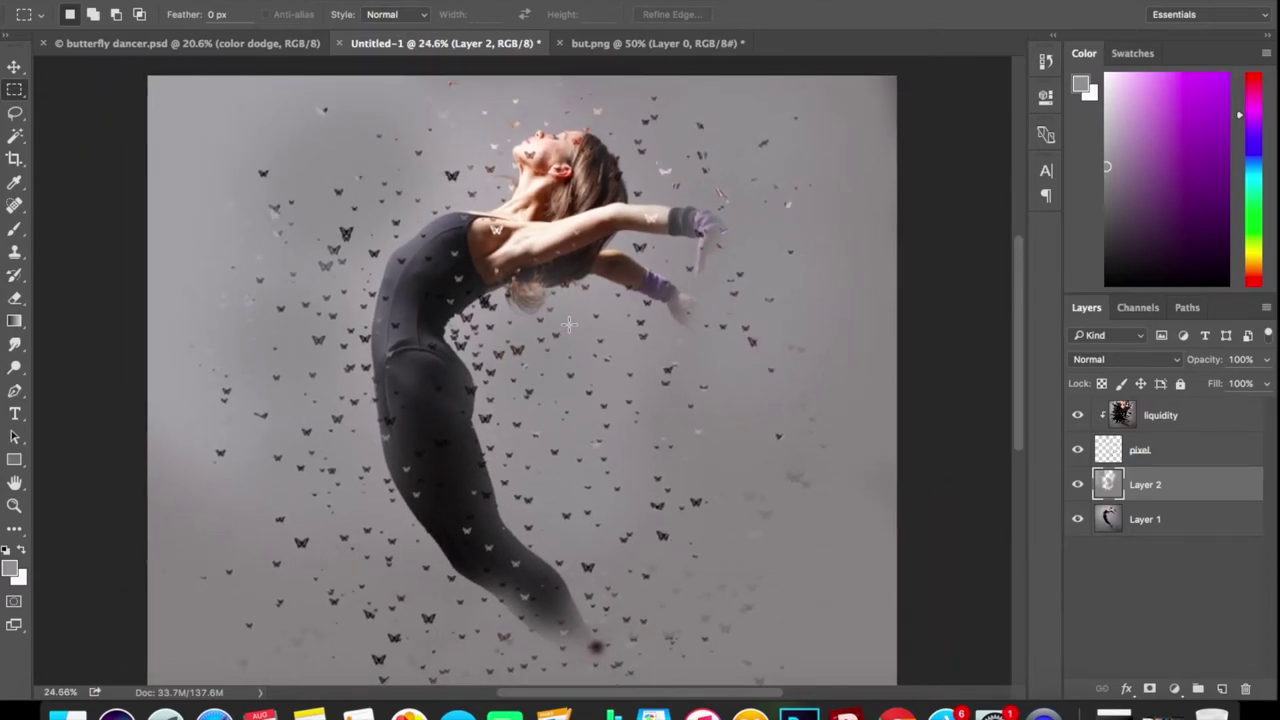
pyautogui.scroll(1, 569, 324)
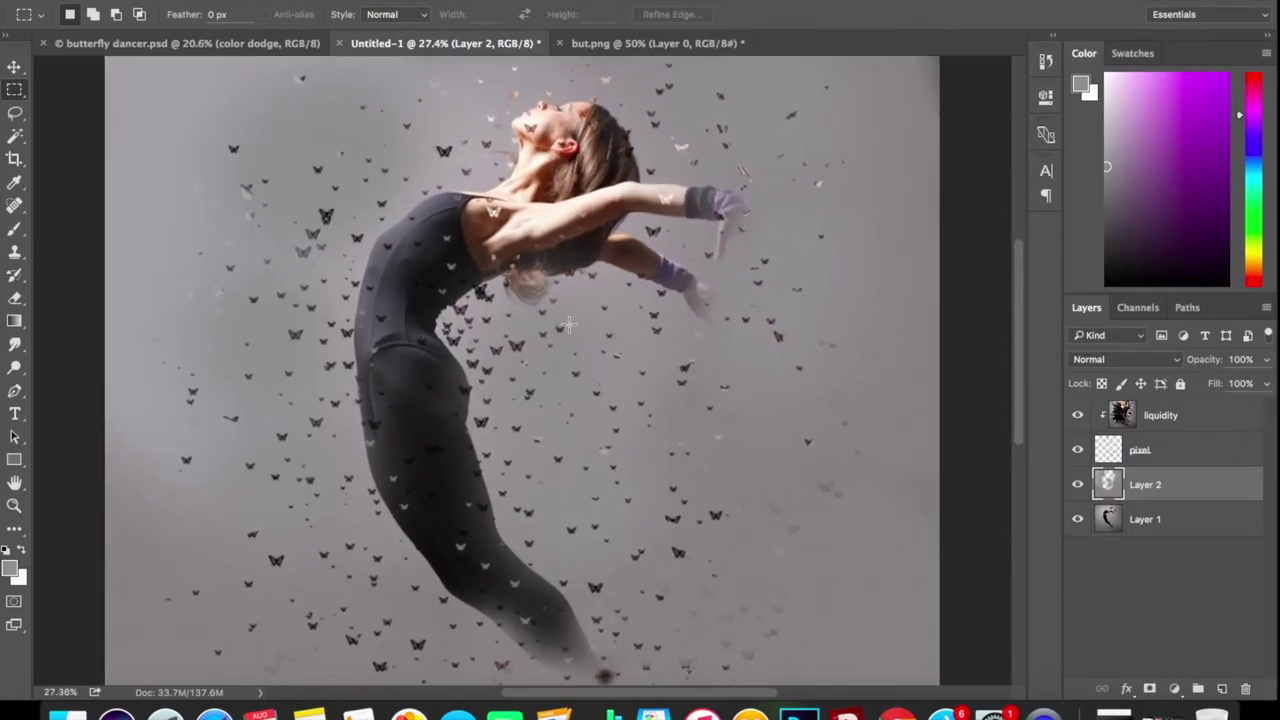
# - Return to the pixel layer with the butterfly brush and set the brush size to 55 px
pyautogui.scroll(-1, 598, 412)
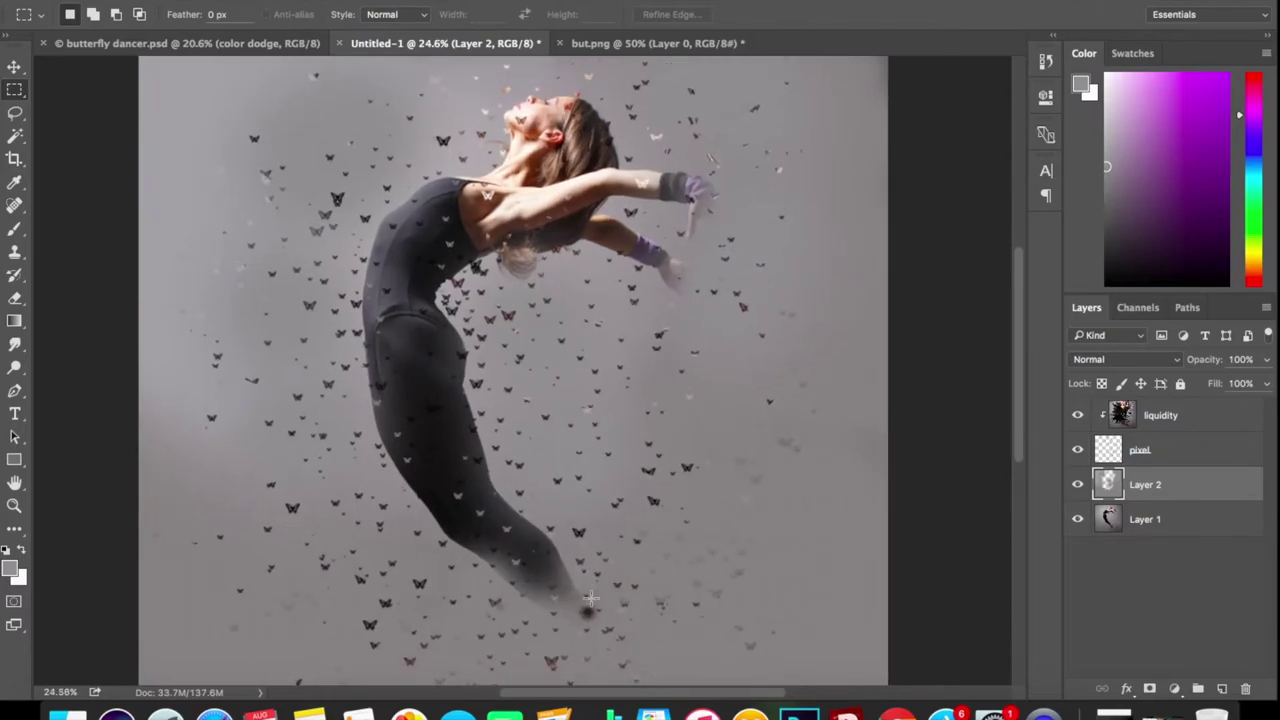
pyautogui.scroll(-2, 591, 598)
pyautogui.scroll(2, 584, 488)
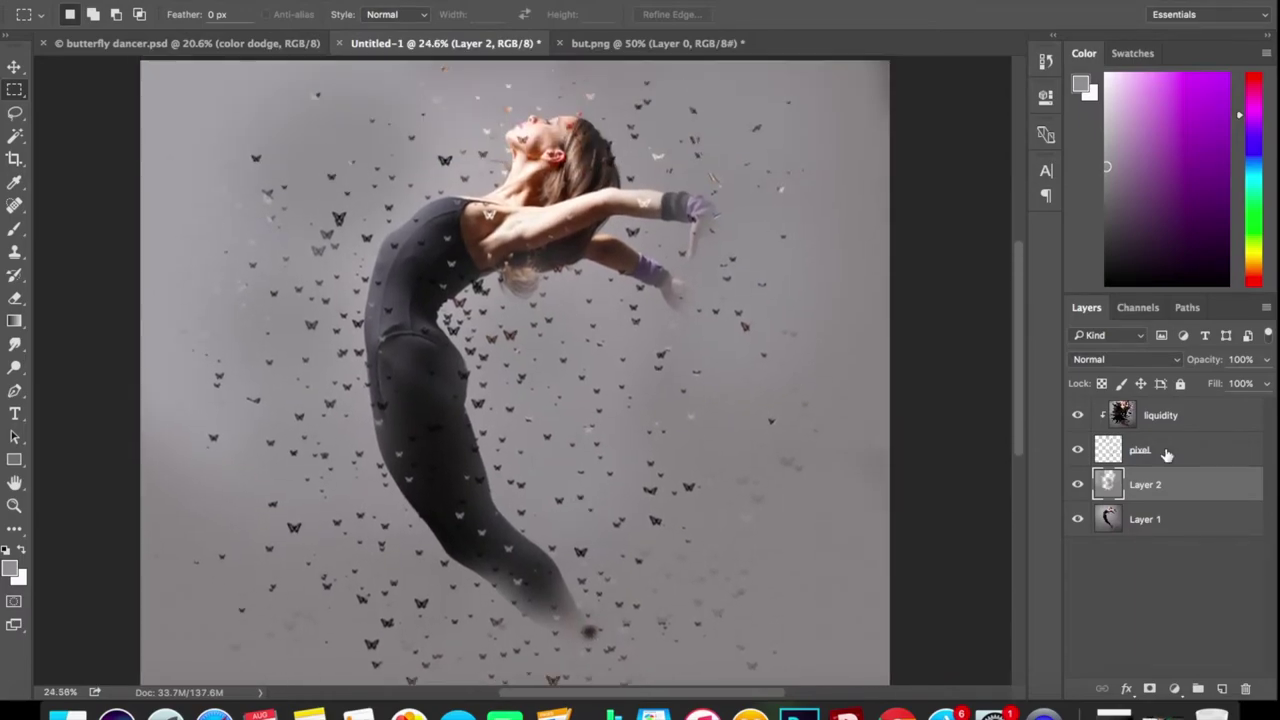
pyautogui.click(1166, 451)
pyautogui.click(22, 227)
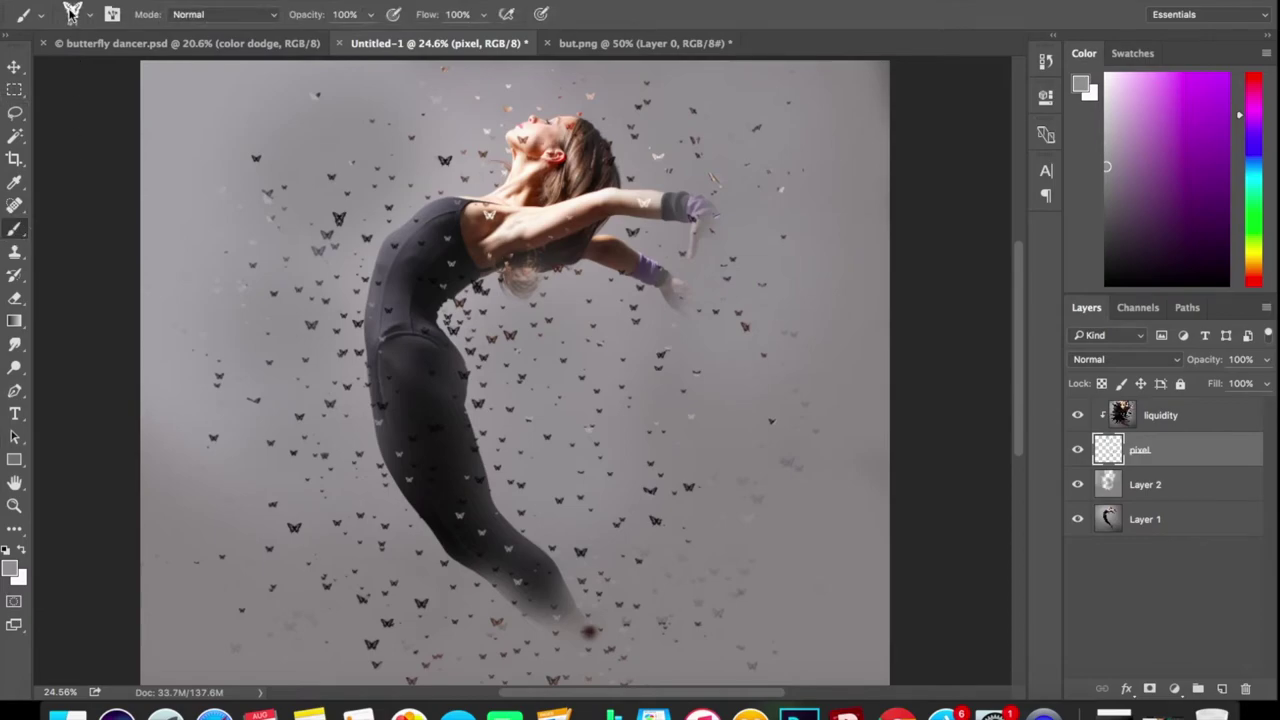
pyautogui.scroll(-2, 589, 569)
pyautogui.scroll(4, 534, 477)
pyautogui.click(74, 14)
pyautogui.click(128, 68)
pyautogui.click(732, 361)
pyautogui.scroll(-5, 807, 537)
pyautogui.scroll(-3, 807, 537)
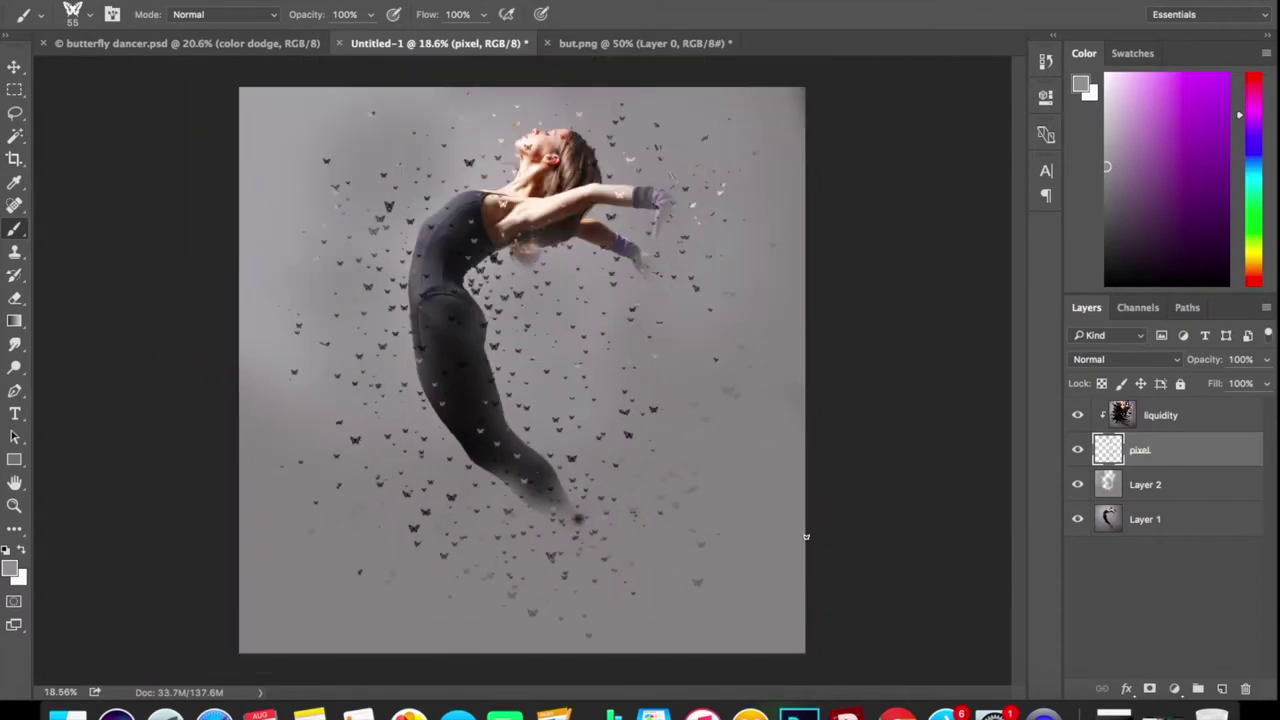
# - Slightly lower the opacity of Layer 2 so the covered hands and lower leg show through faintly
pyautogui.moveTo(1174, 490)
pyautogui.mouseDown()
pyautogui.moveTo(1168, 530)
pyautogui.moveTo(1163, 471)
pyautogui.mouseUp()
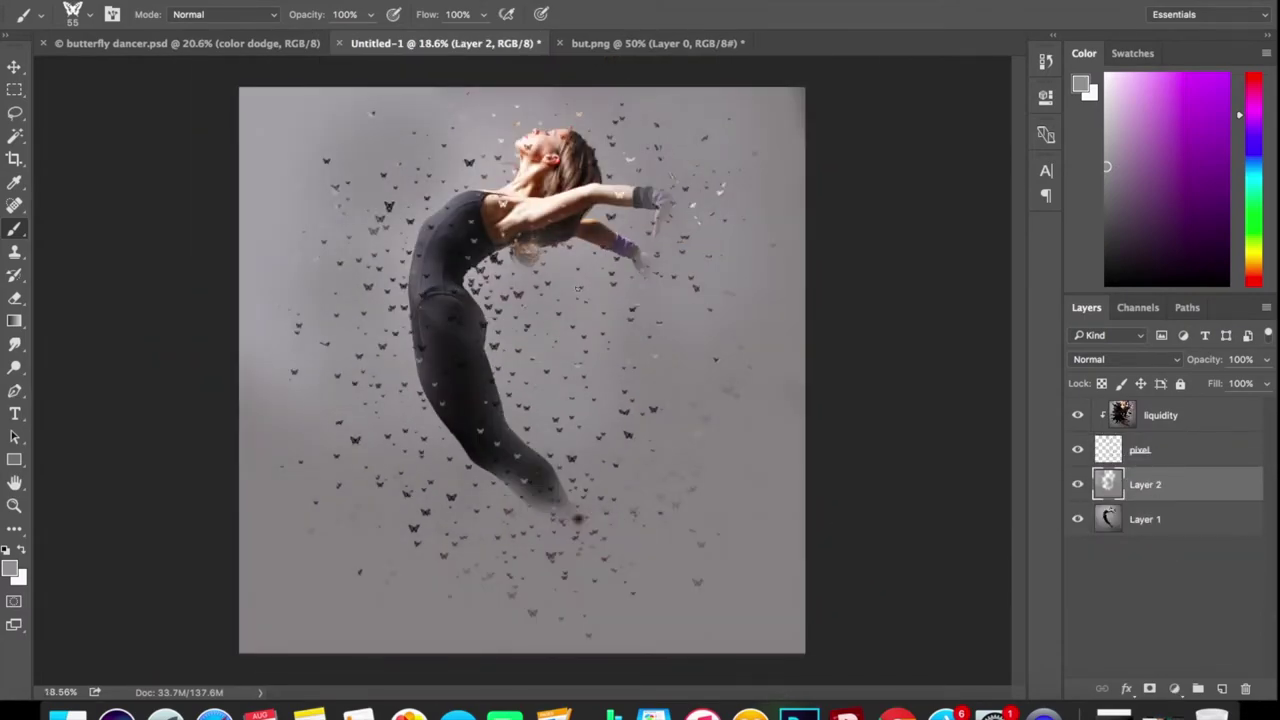
pyautogui.click(1266, 360)
pyautogui.moveTo(1249, 381)
pyautogui.mouseDown()
pyautogui.moveTo(1231, 383)
pyautogui.moveTo(1250, 383)
pyautogui.mouseUp()
# - Set the butterfly brush to 75 px and paint butterflies on the pixel layer along the dancer's faded lower leg
pyautogui.scroll(3, 622, 510)
pyautogui.scroll(-2, 622, 510)
pyautogui.click(89, 15)
pyautogui.moveTo(128, 71); pyautogui.dragTo(138, 71)
pyautogui.click(628, 508)
pyautogui.click(1150, 450)
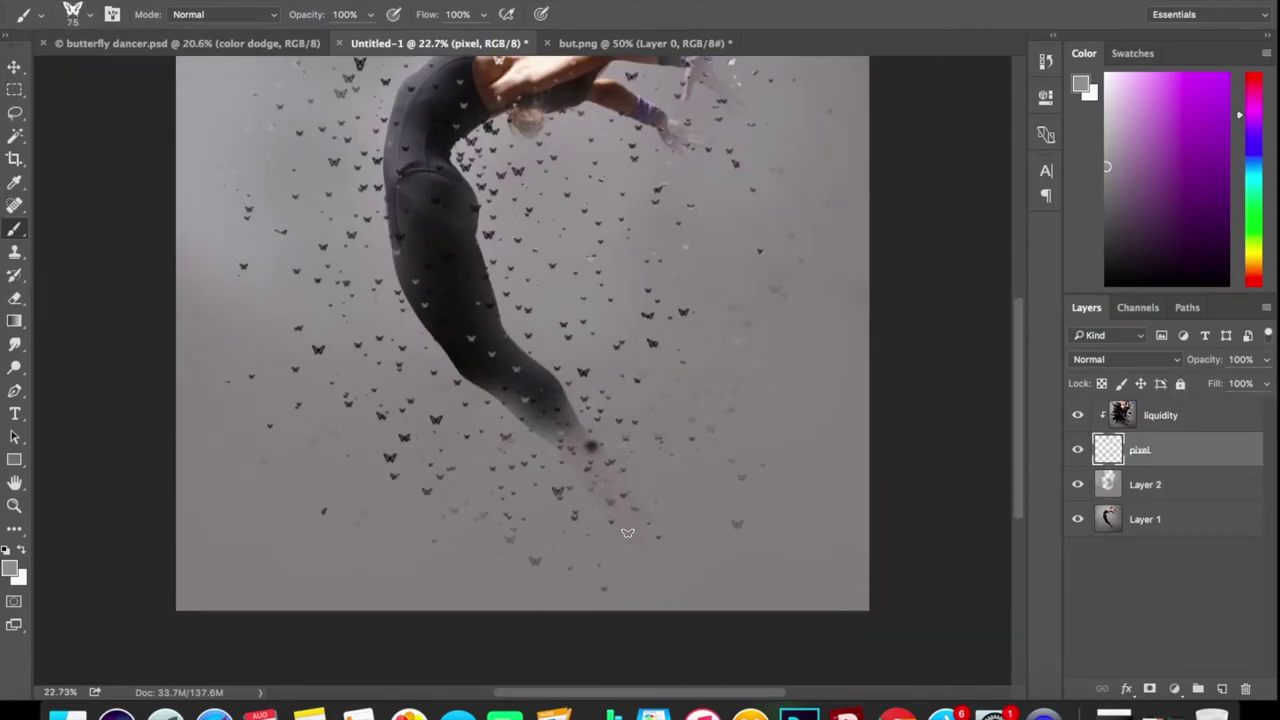
pyautogui.click(628, 532)
pyautogui.click(586, 457)
# - Scatter more butterflies on the pixel layer around the dancer's fading hands and fingertips
pyautogui.scroll(3, 584, 497)
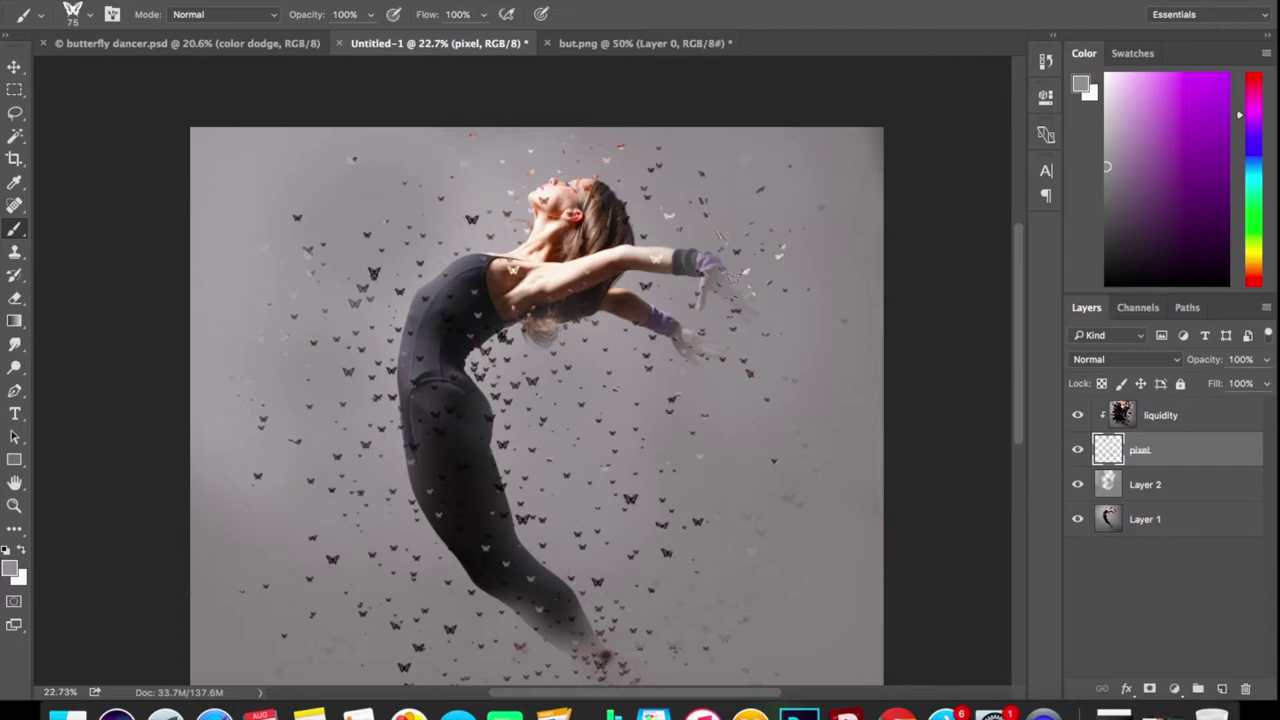
pyautogui.scroll(5, 662, 320)
pyautogui.hscroll(2, 571, 271)
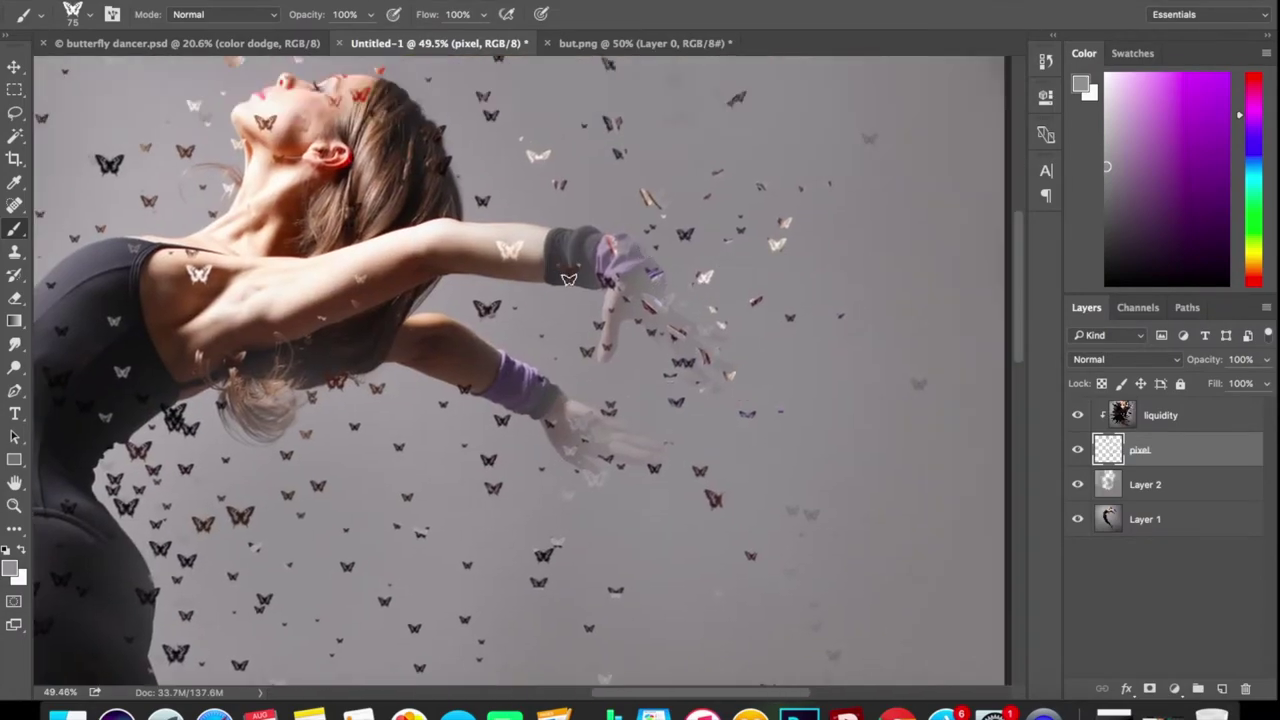
pyautogui.scroll(-10, 571, 271)
pyautogui.scroll(-5, 603, 346)
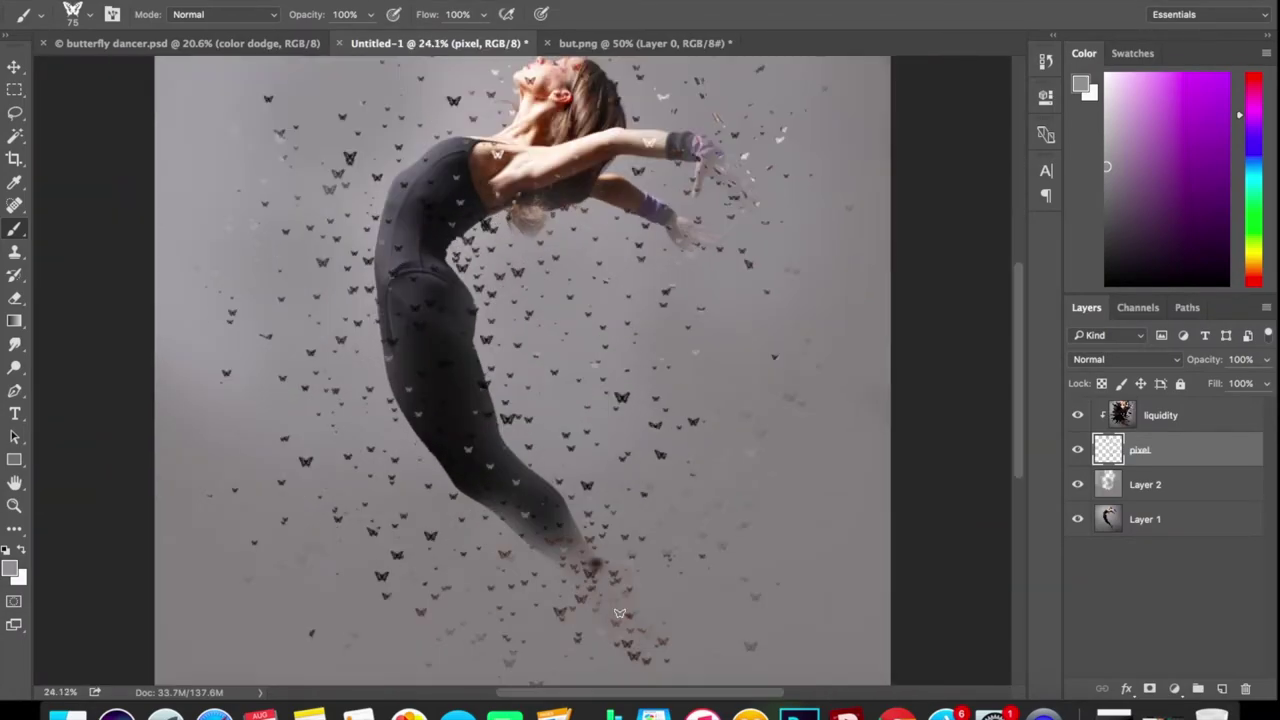
pyautogui.scroll(4, 568, 485)
pyautogui.scroll(-4, 415, 310)
pyautogui.scroll(5, 640, 260)
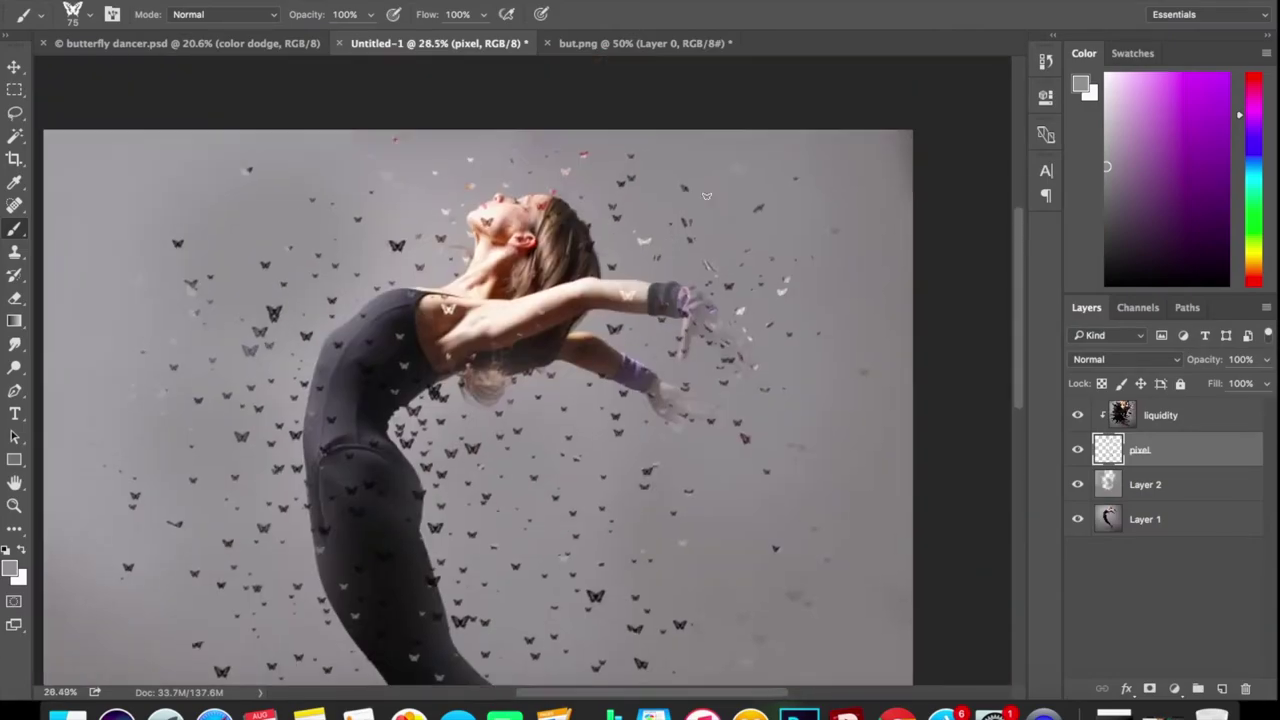
pyautogui.scroll(-3, 797, 520)
pyautogui.scroll(5, 643, 458)
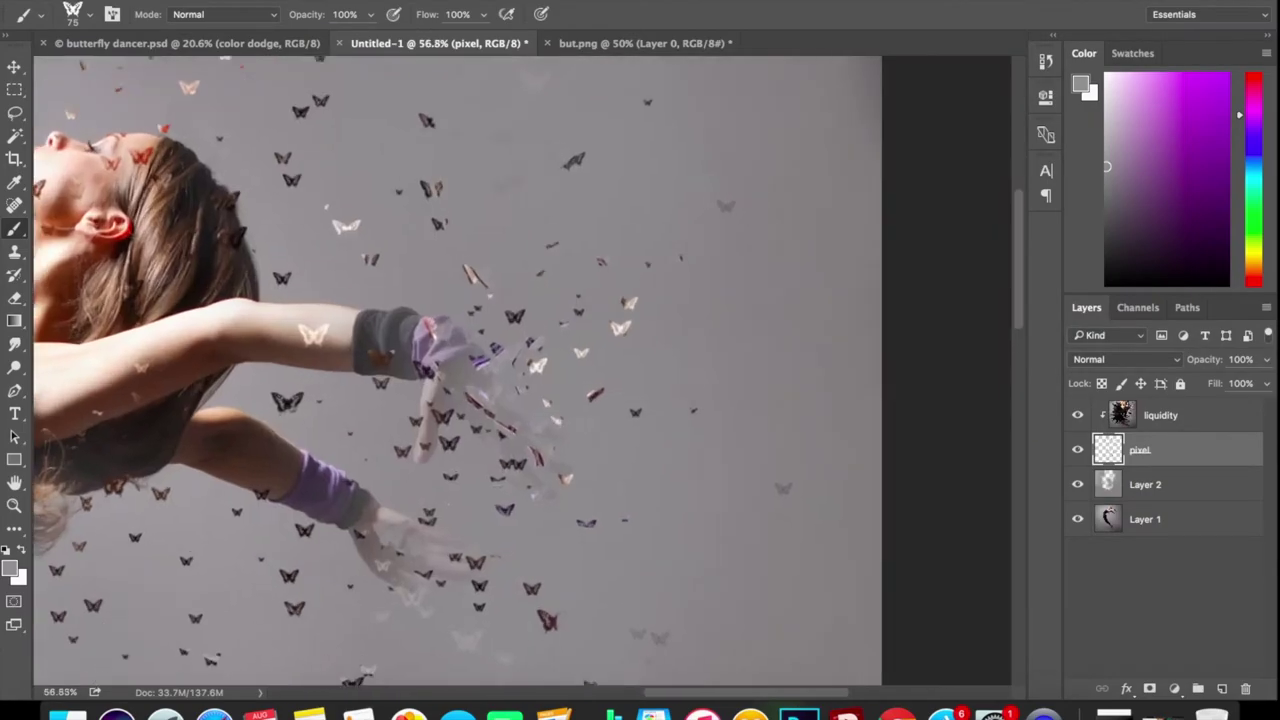
# - Add further butterflies on the pixel layer along the edges of the dancer's back, hips and lower leg
pyautogui.scroll(-4, 643, 458)
pyautogui.scroll(2, 620, 247)
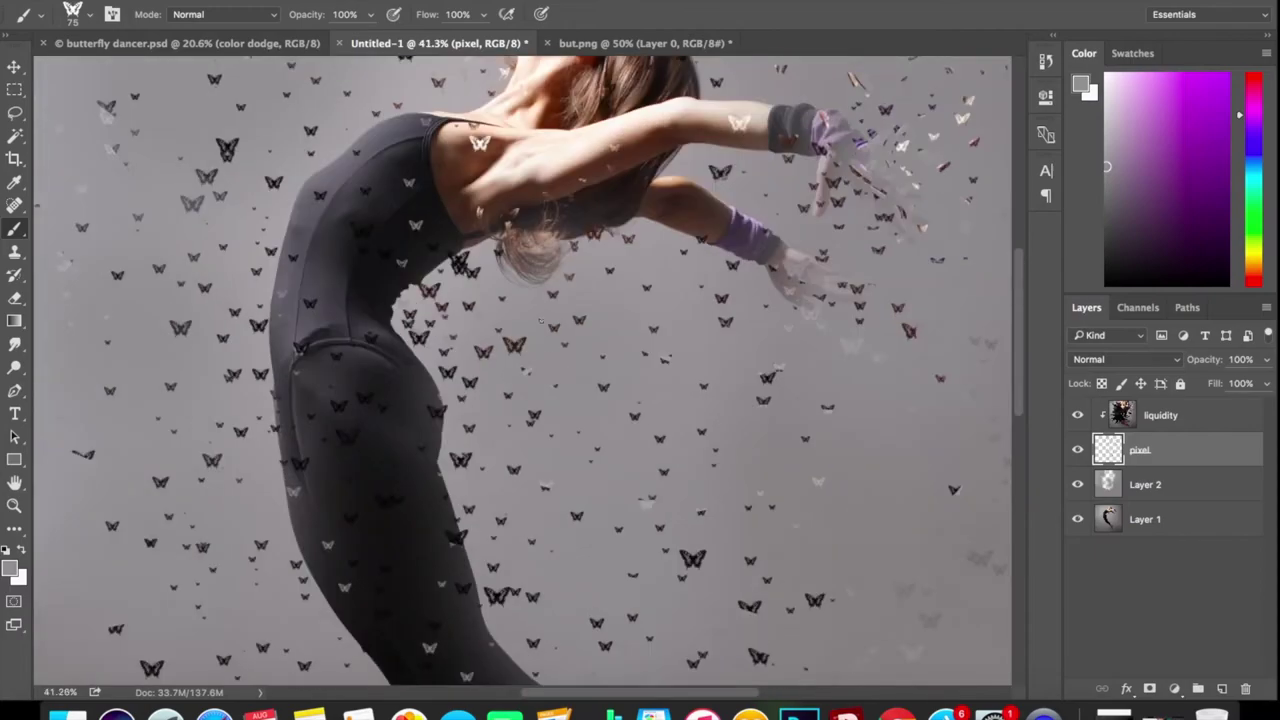
pyautogui.scroll(2, 620, 247)
pyautogui.scroll(-3, 557, 166)
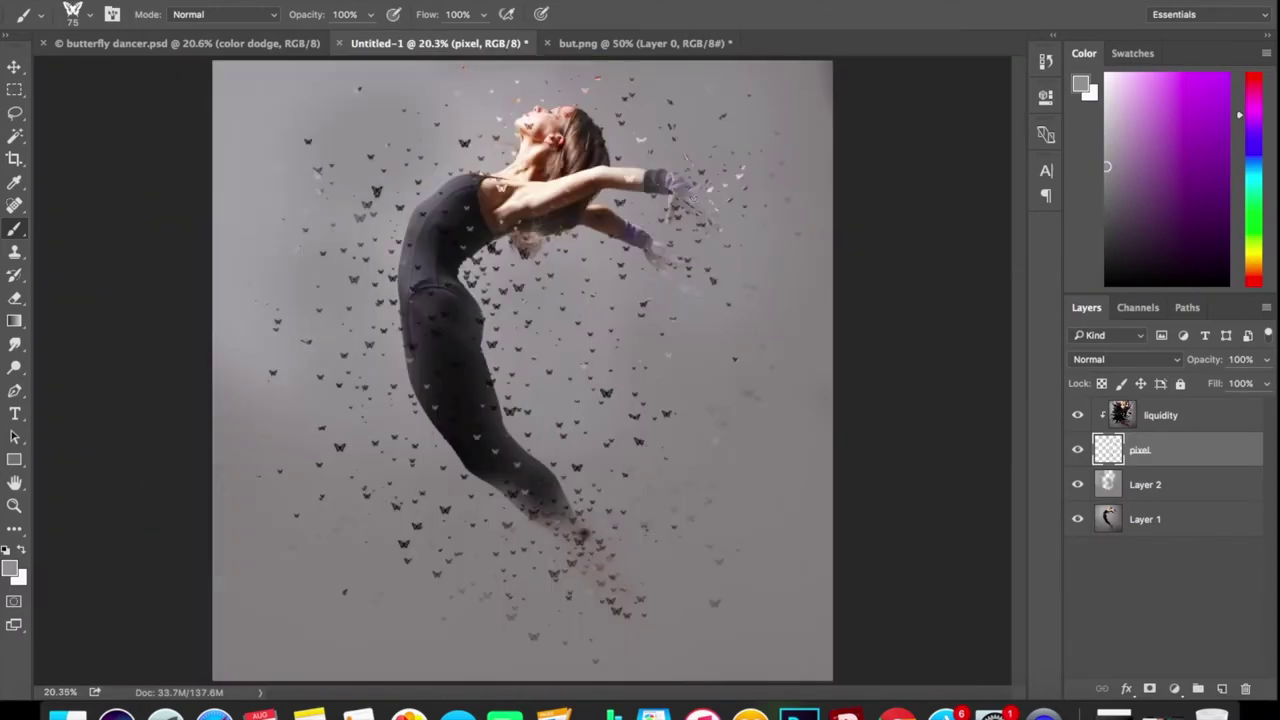
pyautogui.scroll(-1, 703, 386)
pyautogui.scroll(2, 490, 393)
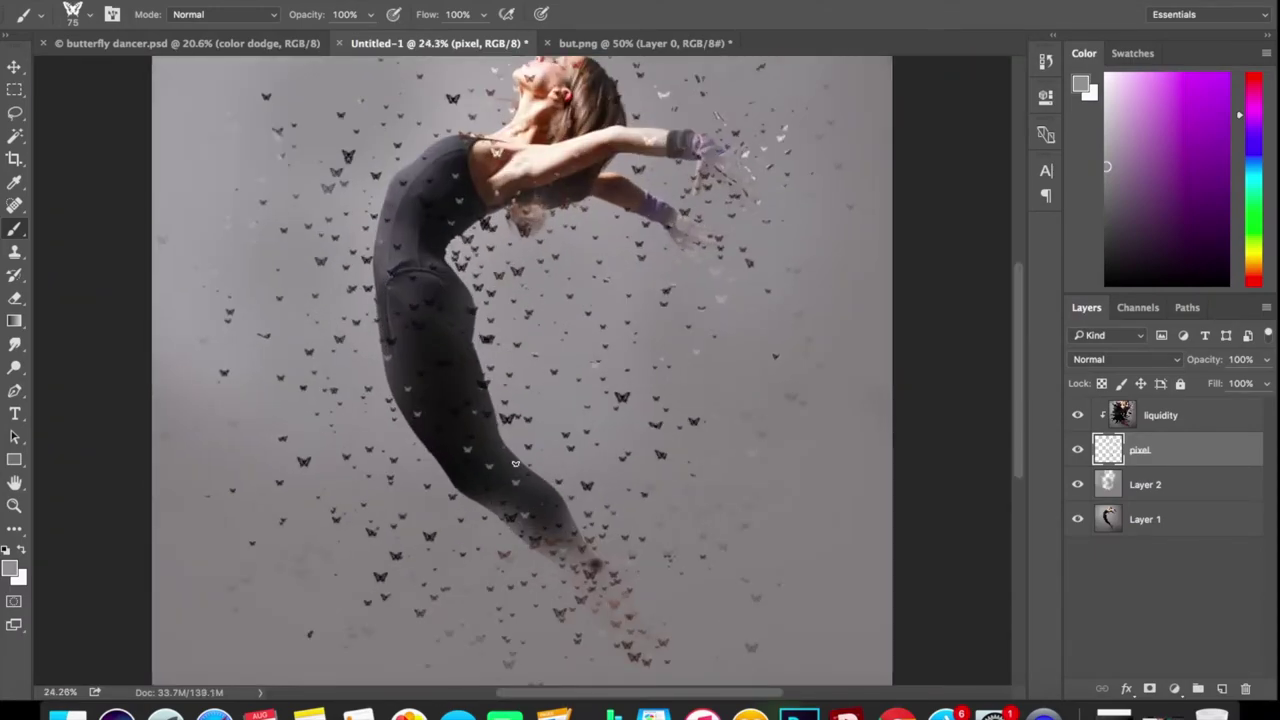
pyautogui.scroll(-1, 520, 400)
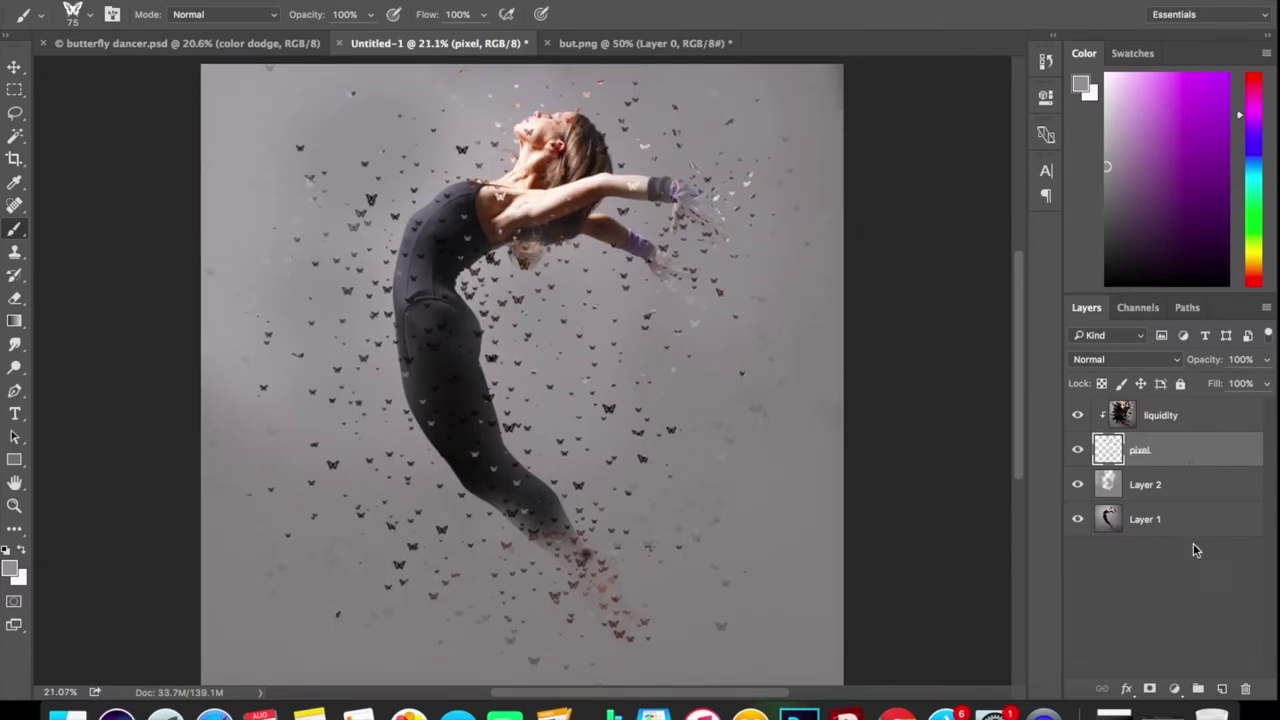
# - Add a drop shadow to the pixel layer with 16% opacity and a size of 10 px
pyautogui.click(1127, 690)
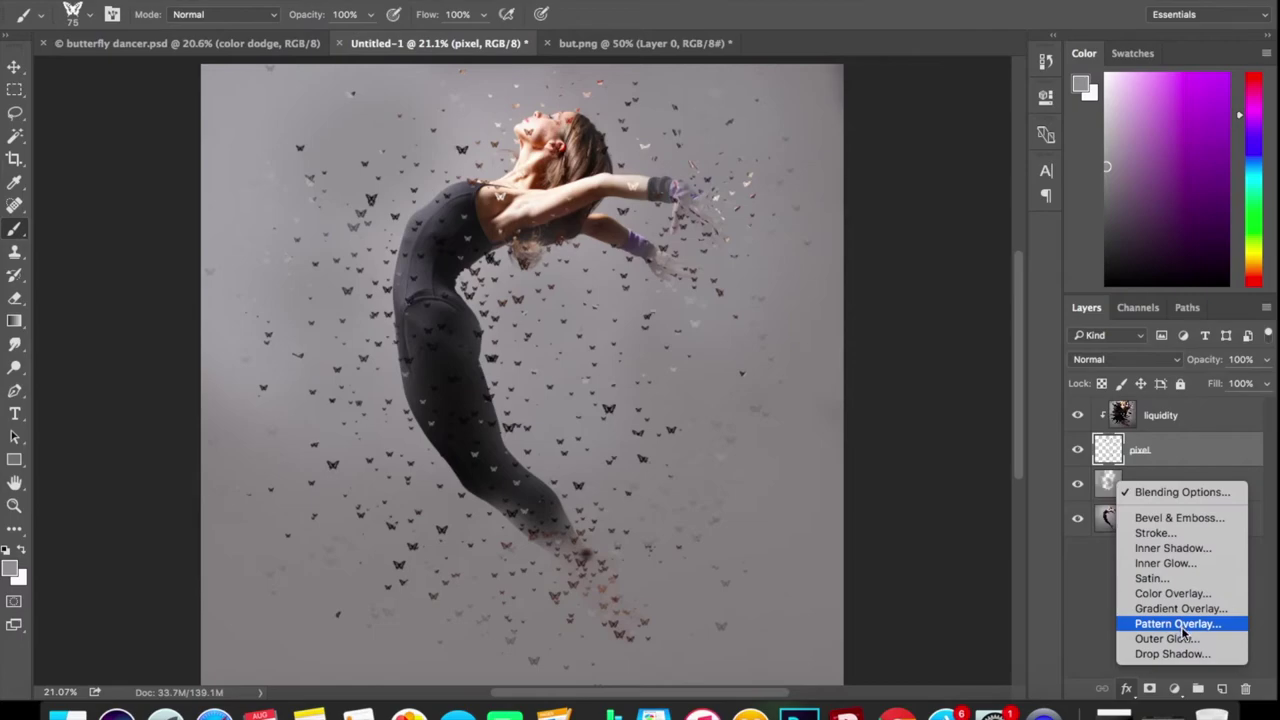
pyautogui.click(1200, 655)
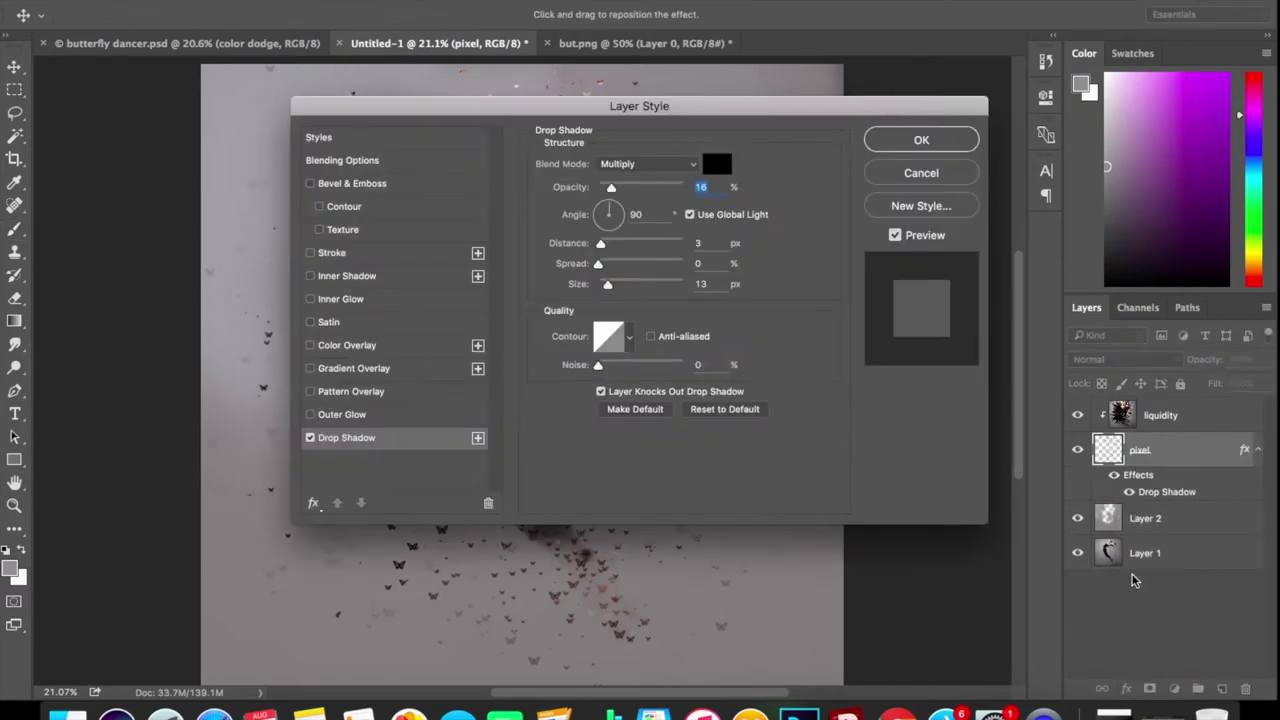
pyautogui.doubleClick(703, 187)
pyautogui.doubleClick(701, 284)
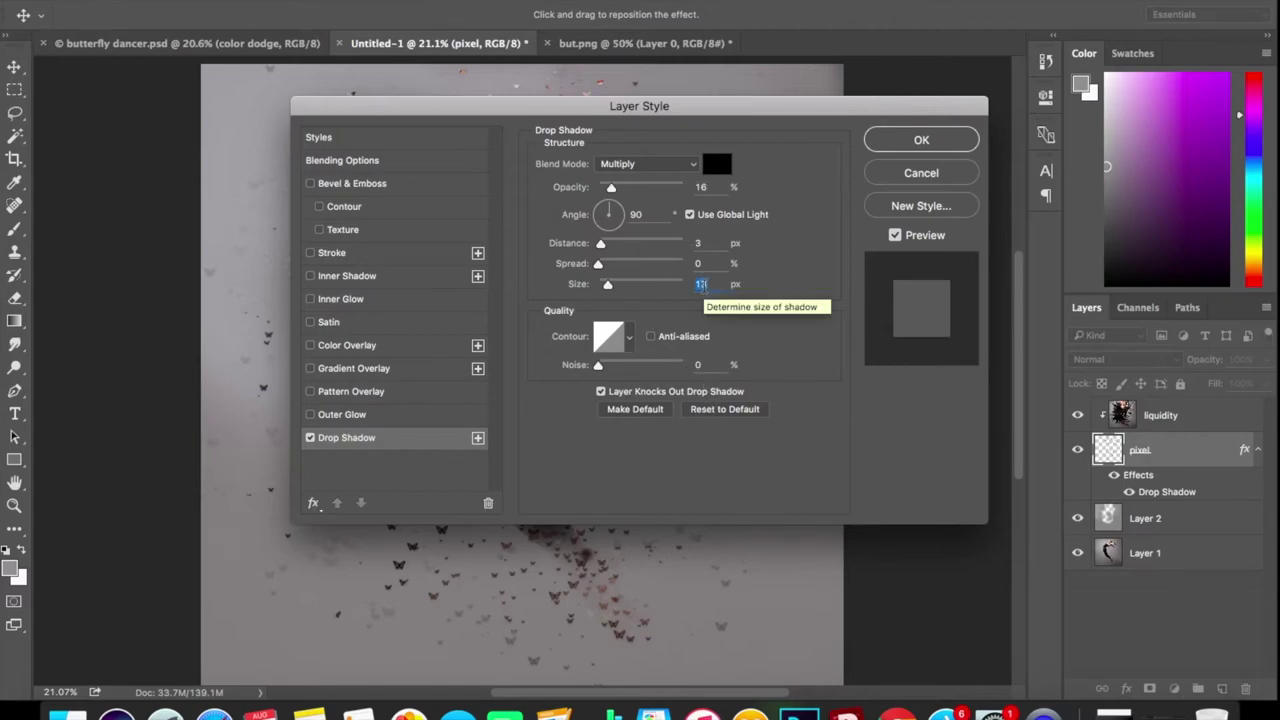
pyautogui.write('10')
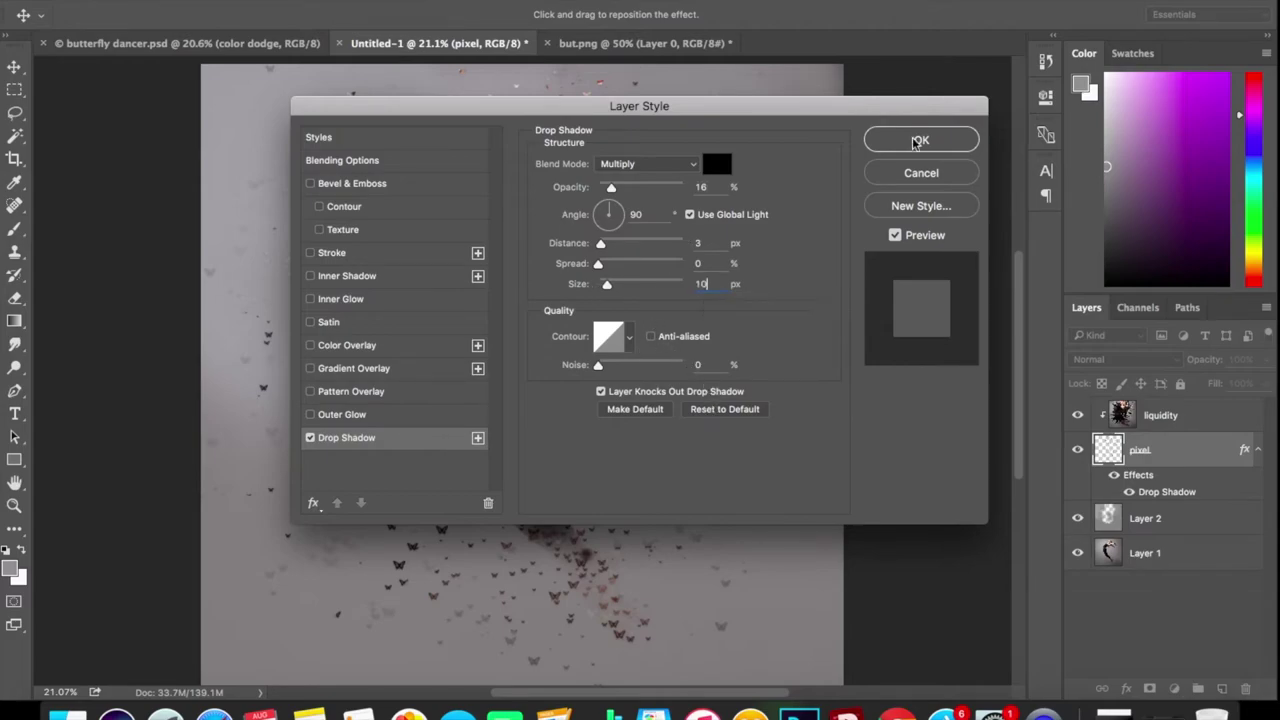
pyautogui.click(917, 143)
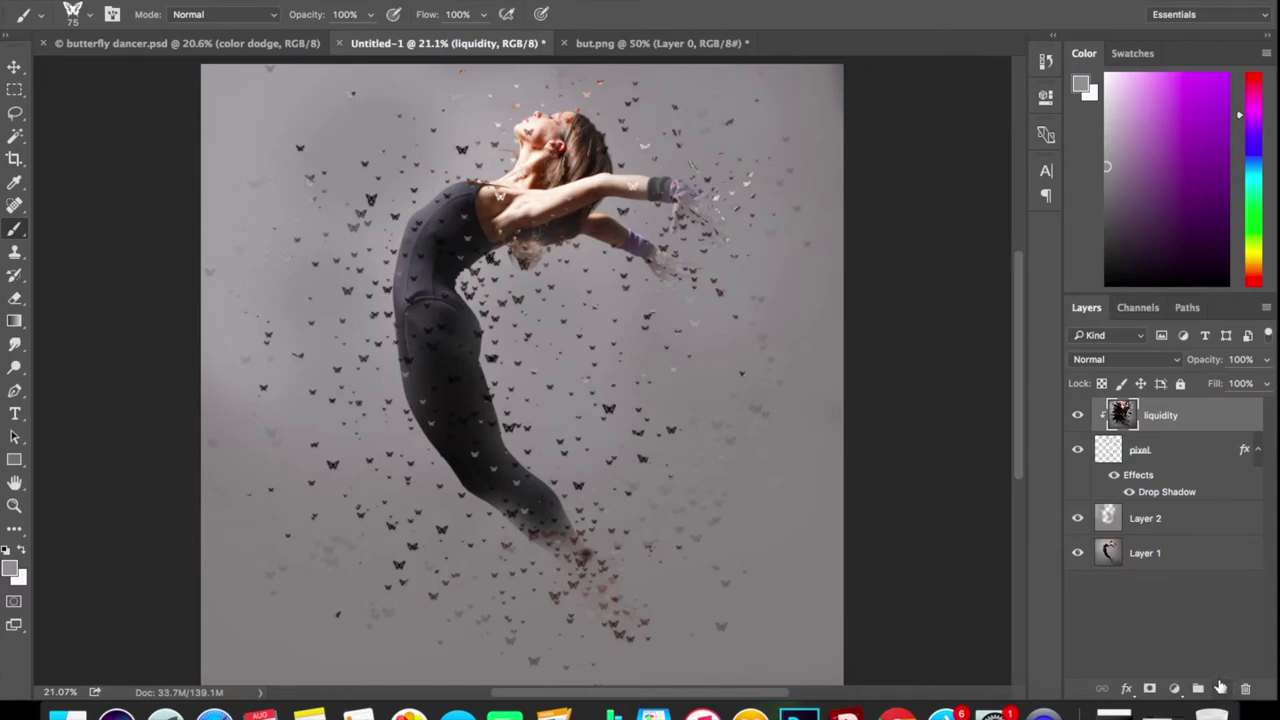
# - Create a new layer above the liquidity layer and scatter white butterflies over and around the dancer
pyautogui.click(1220, 688)
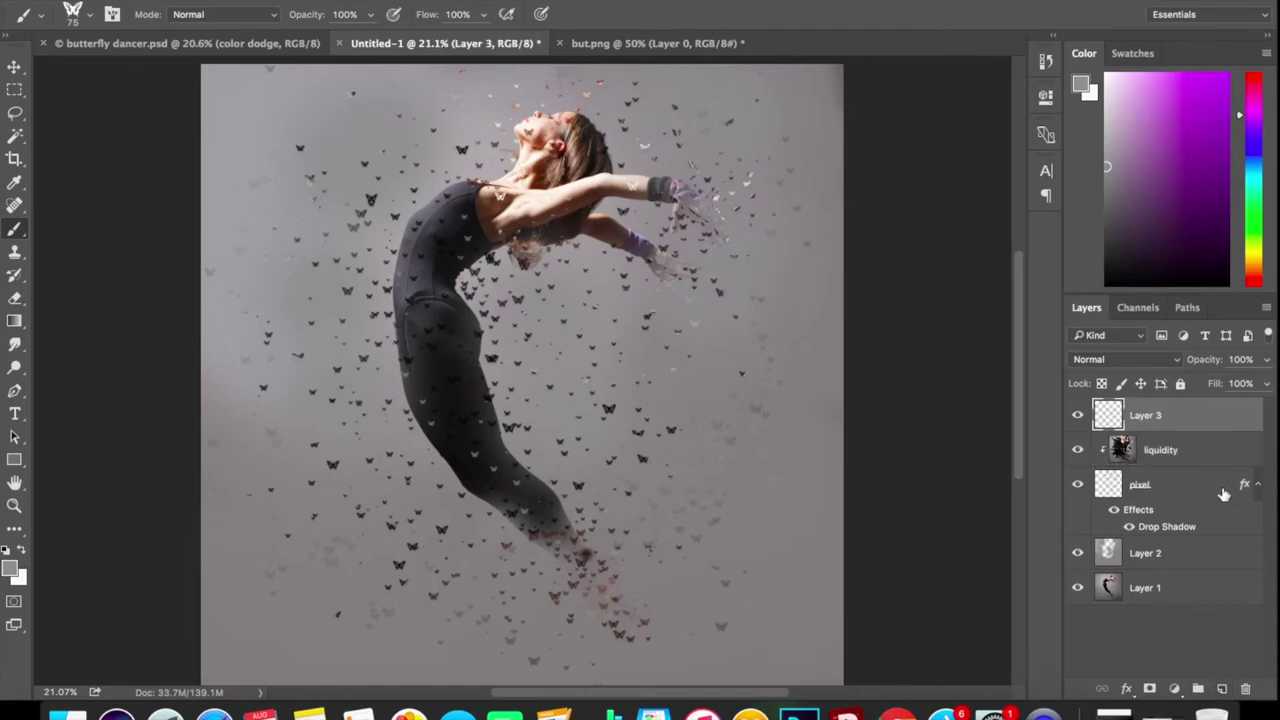
pyautogui.press('x')
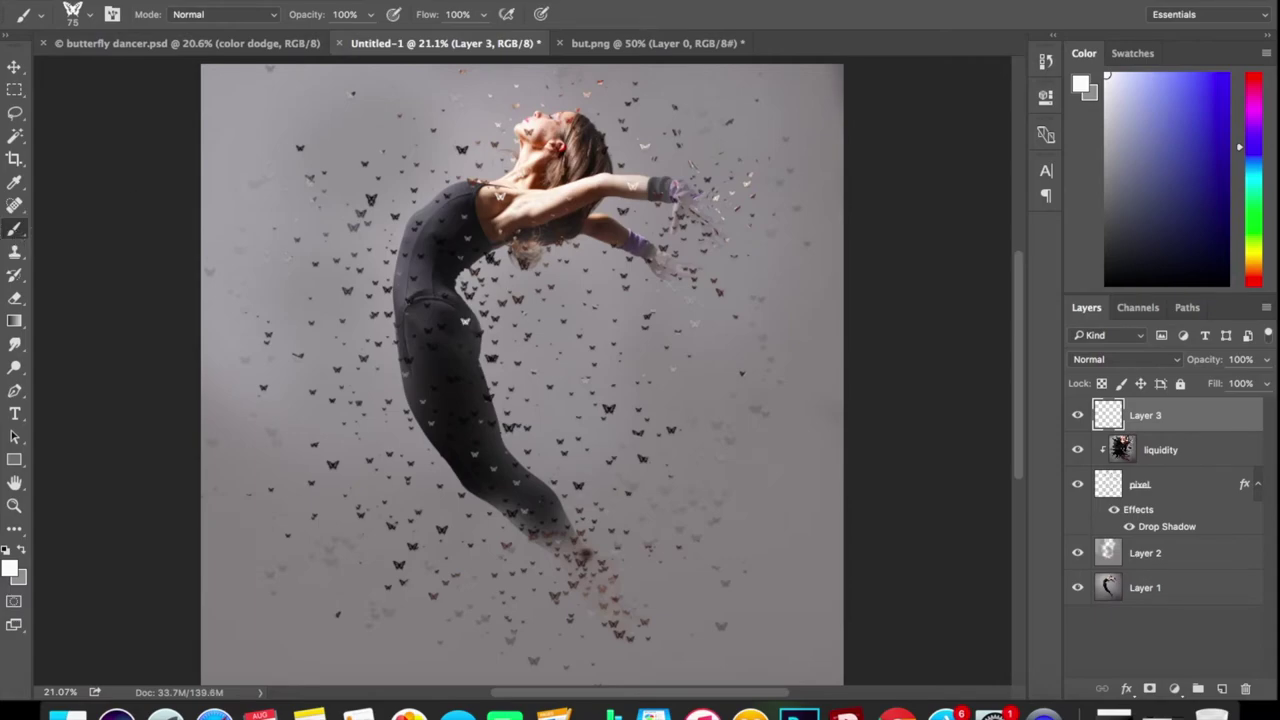
# - Load the white butterflies as a selection, discarding their layer, and copy that area of the liquidity layer to a new layer
pyautogui.click(15, 67)
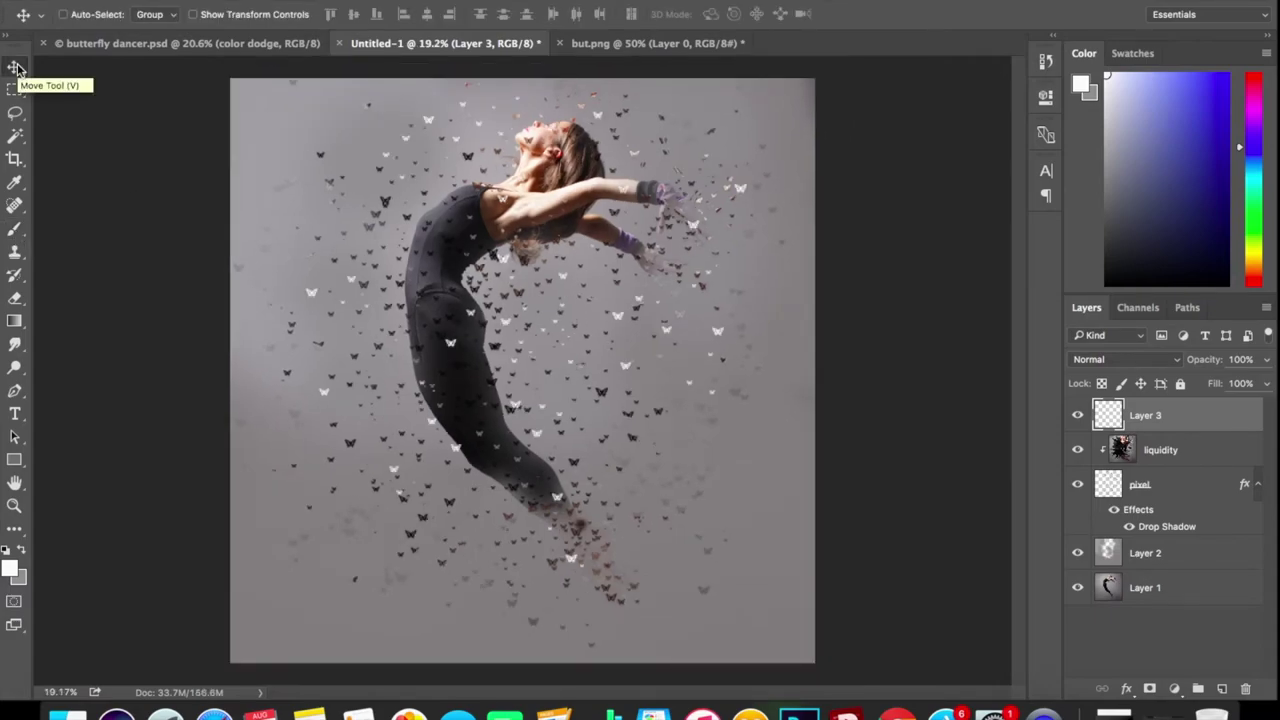
pyautogui.keyDown('super'); pyautogui.click(1108, 418); pyautogui.keyUp('super')
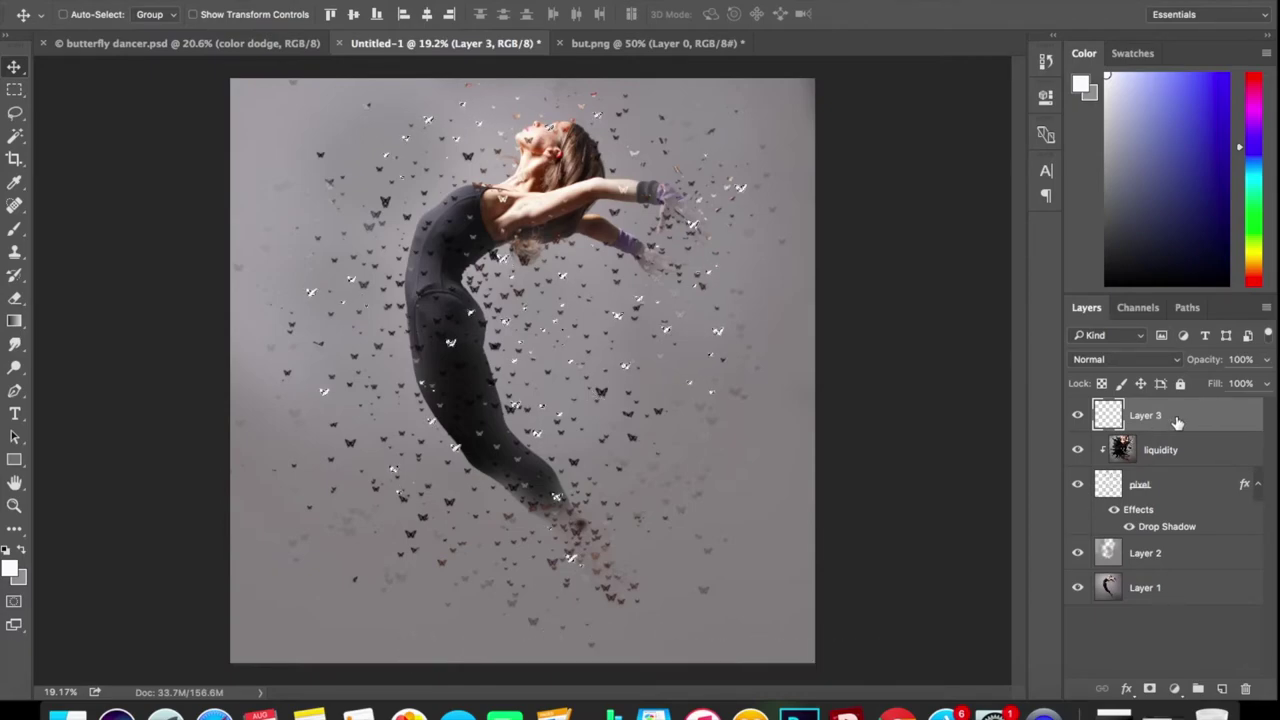
pyautogui.press('Delete')
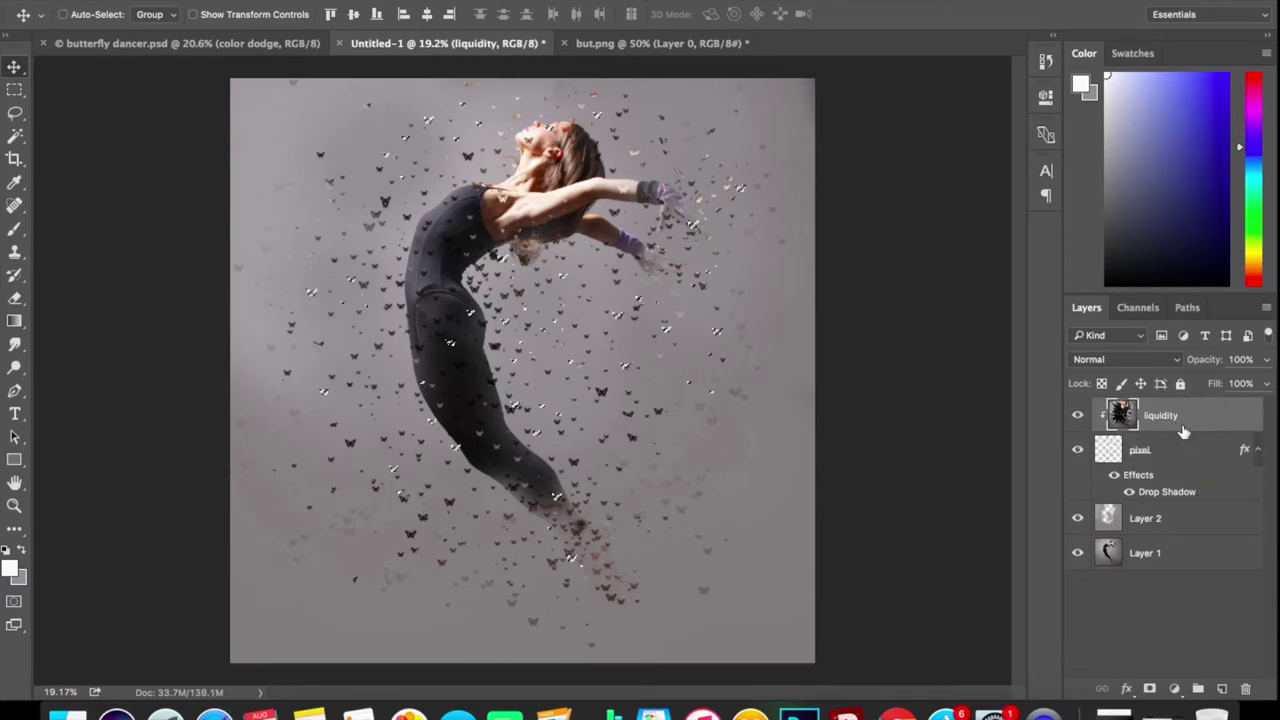
pyautogui.press('super+j')
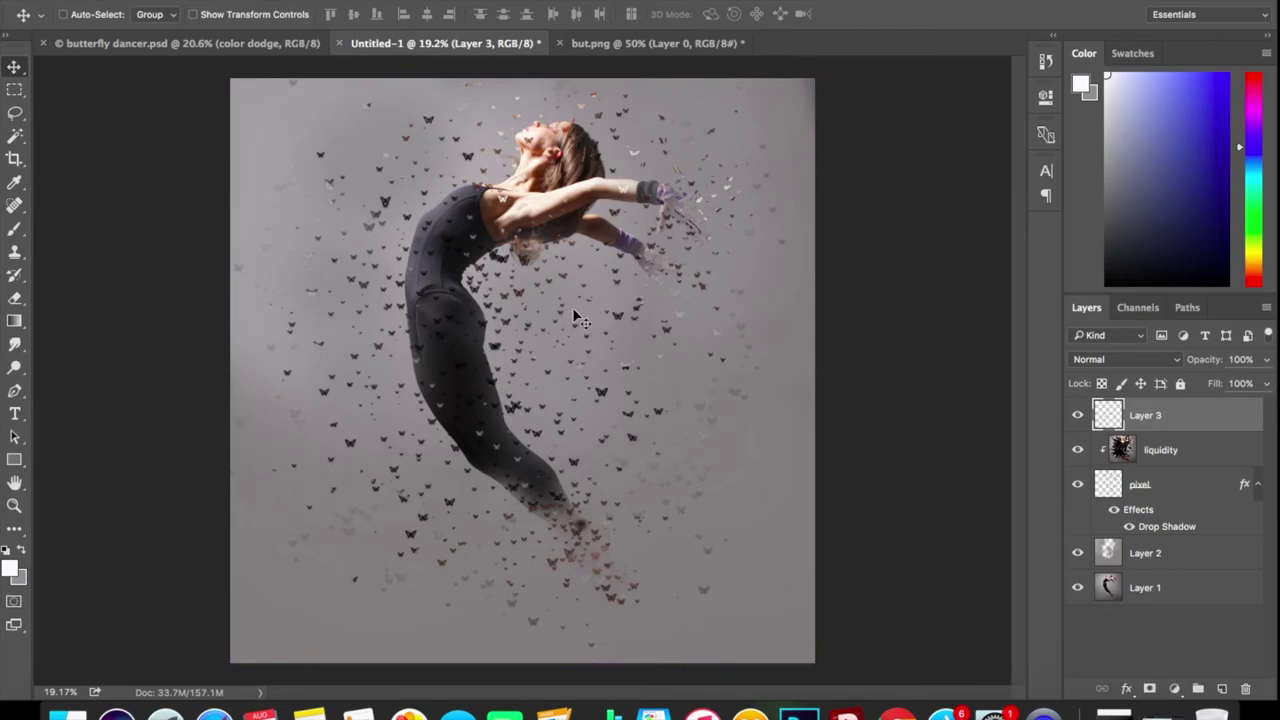
# - Shift the copied butterflies on Layer 3 slightly over the dancer, trying a reduced scale of about 56%
pyautogui.moveTo(572, 307)
pyautogui.mouseDown()
pyautogui.moveTo(589, 318)
pyautogui.moveTo(597, 300)
pyautogui.moveTo(531, 309)
pyautogui.moveTo(546, 311)
pyautogui.moveTo(546, 336)
pyautogui.moveTo(557, 297)
pyautogui.mouseUp()
pyautogui.press('super+t')
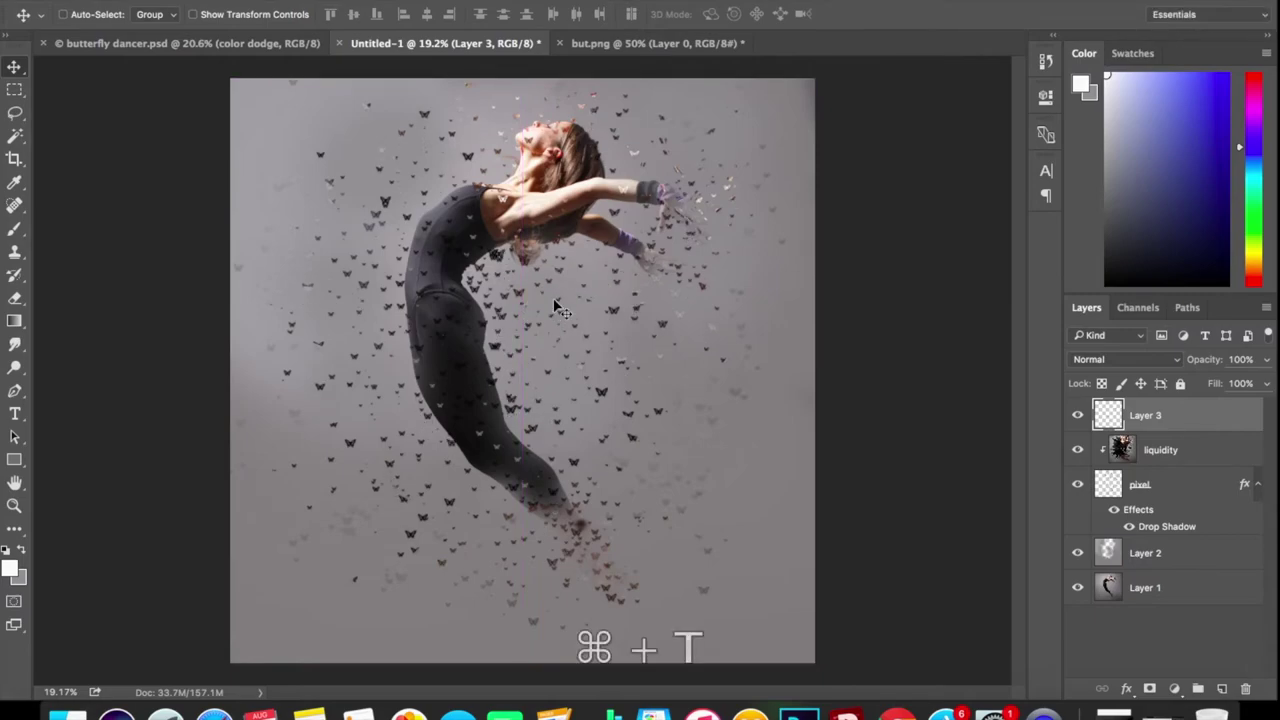
pyautogui.press('super+t')
pyautogui.moveTo(453, 345); pyautogui.dragTo(537, 383)
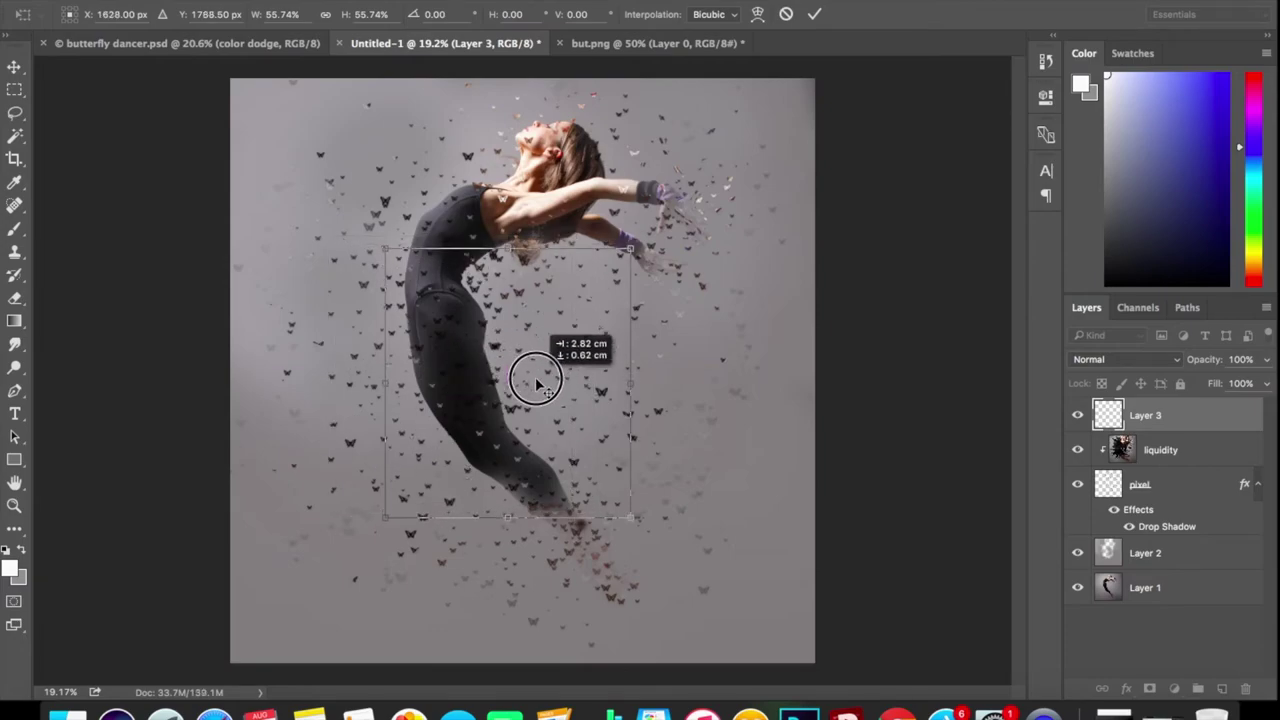
pyautogui.press('Return')
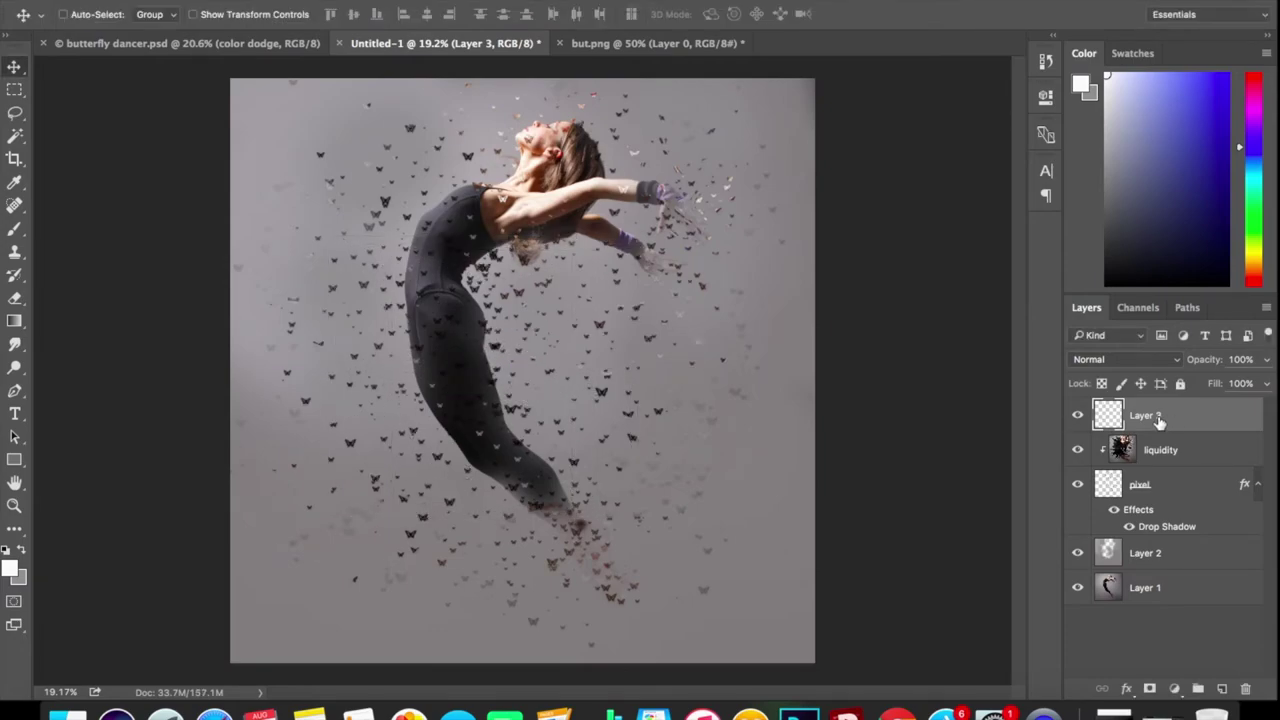
# - Rename Layer 3 as "more pixel" and give it a drop shadow
pyautogui.write('more pi')
pyautogui.write('xel')
pyautogui.press('Return')
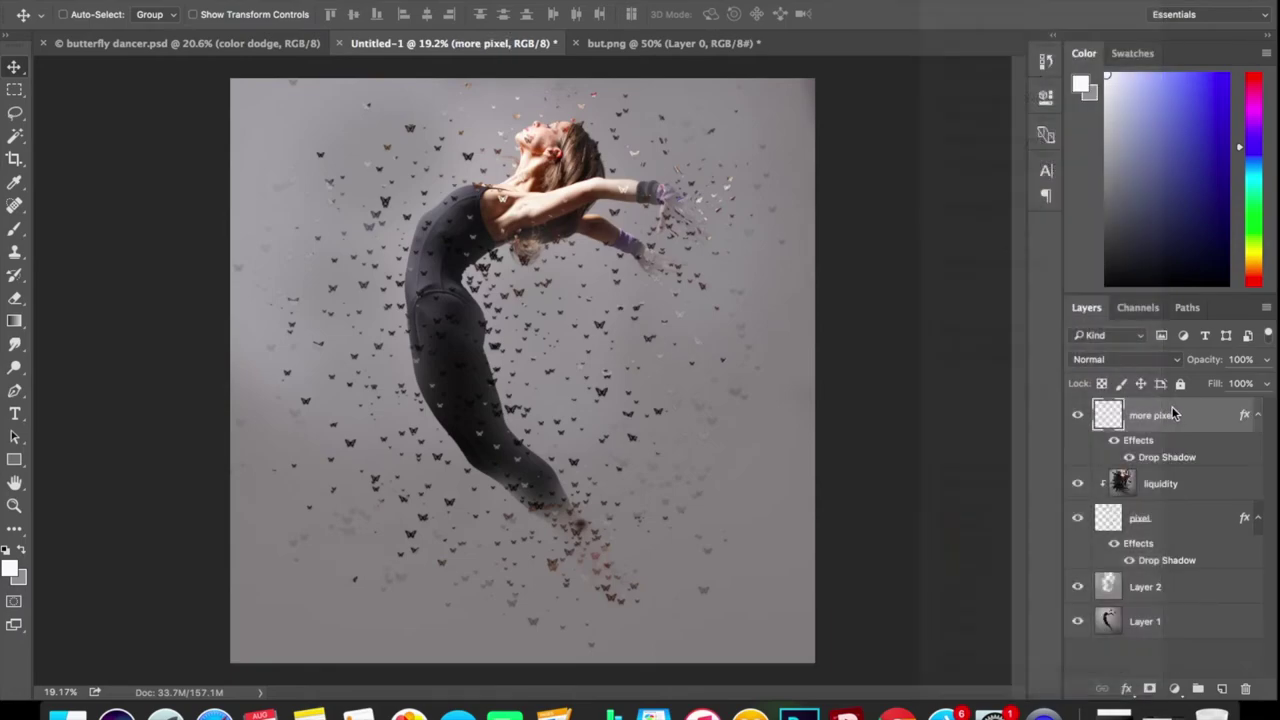
# - Convert the more pixel layer to a smart object and move its butterflies up and left around the dancer
pyautogui.rightClick(1141, 428)
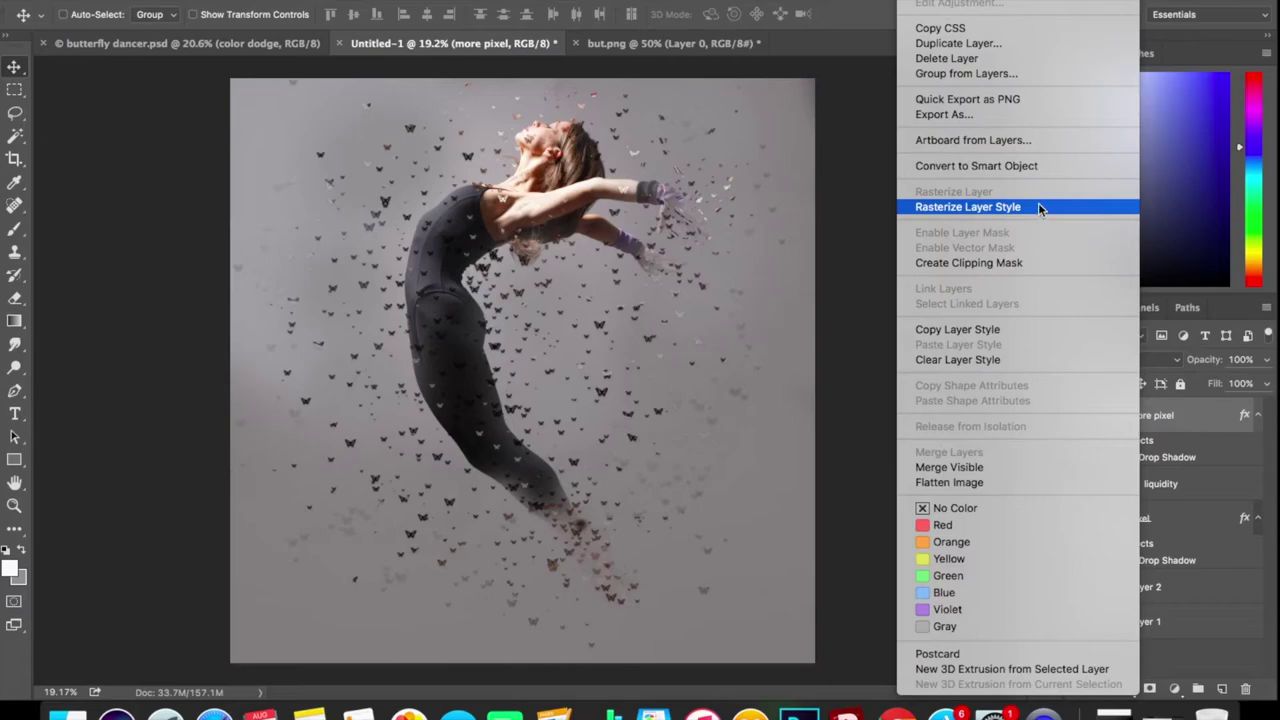
pyautogui.click(1034, 165)
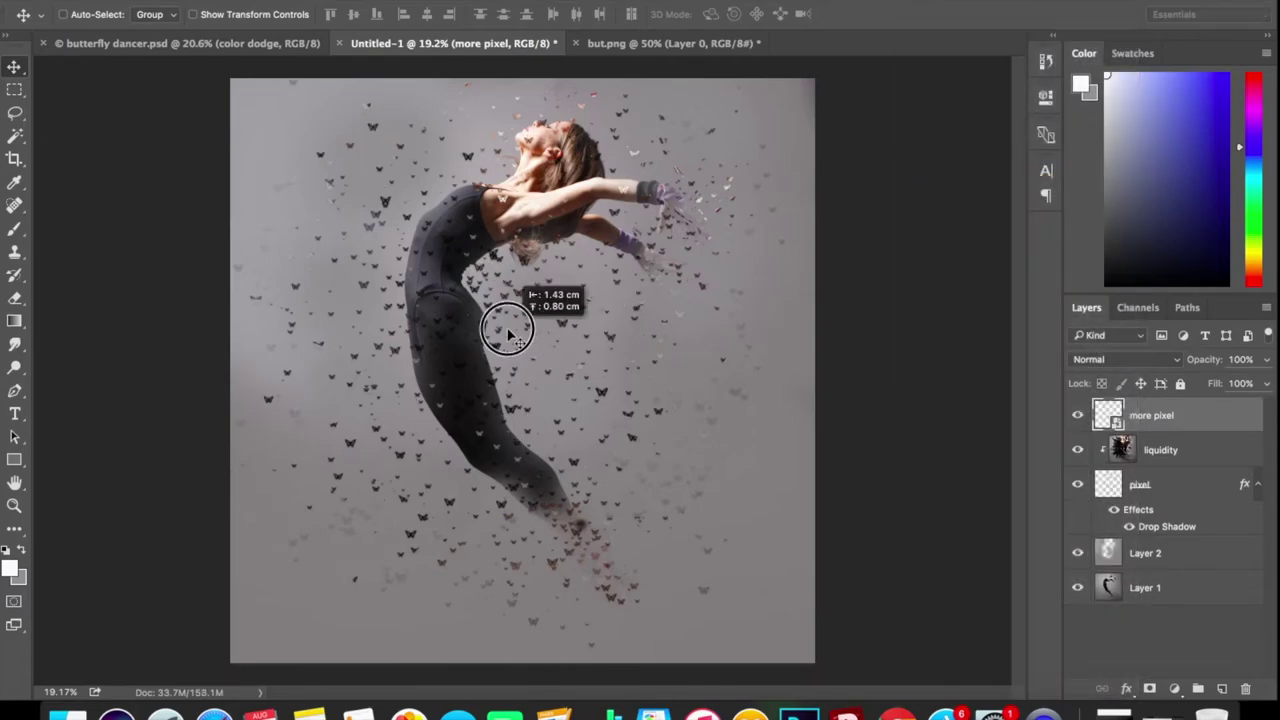
pyautogui.moveTo(508, 336)
pyautogui.mouseDown()
pyautogui.moveTo(486, 343)
pyautogui.moveTo(509, 354)
pyautogui.moveTo(509, 330)
pyautogui.mouseUp()
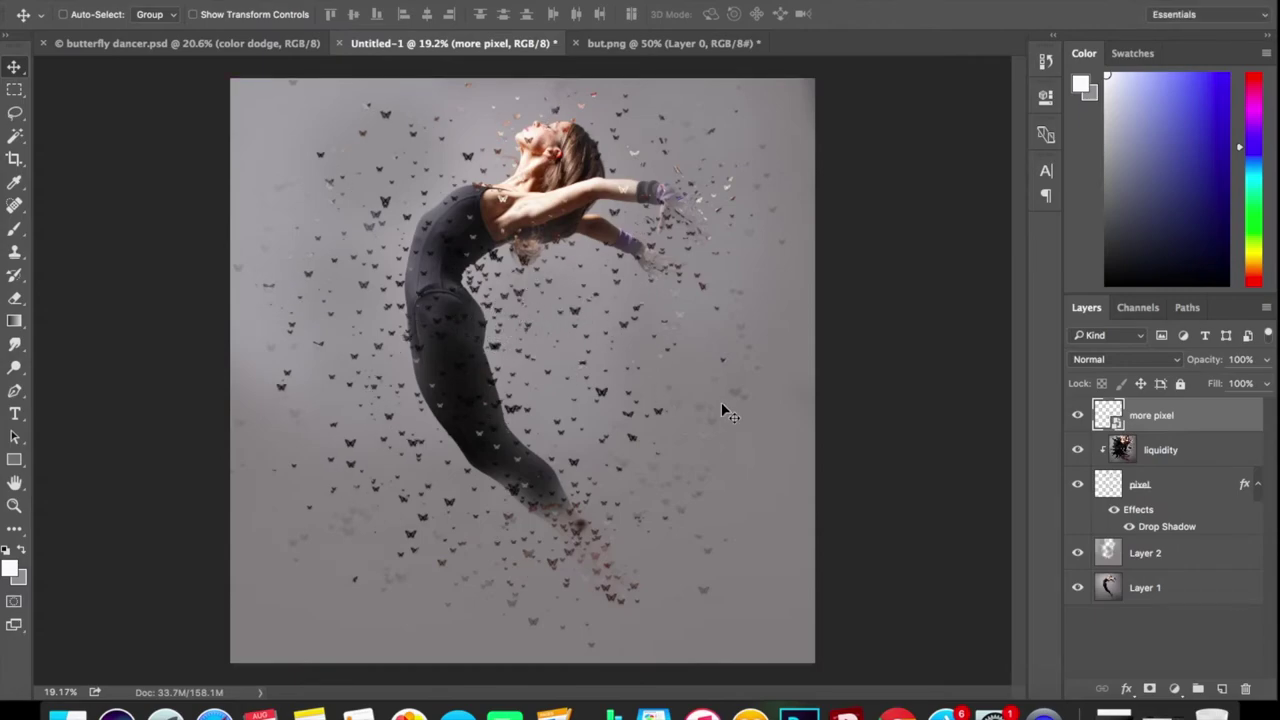
# - Duplicate the more pixel layer, scale the copy down and place its butterflies around the faded lower leg
pyautogui.hotkey('ctrl', 'j')
pyautogui.hotkey('ctrl', 't')
pyautogui.moveTo(748, 122); pyautogui.dragTo(600, 358)
pyautogui.moveTo(526, 388); pyautogui.dragTo(521, 401)
pyautogui.moveTo(520, 545); pyautogui.dragTo(593, 545)
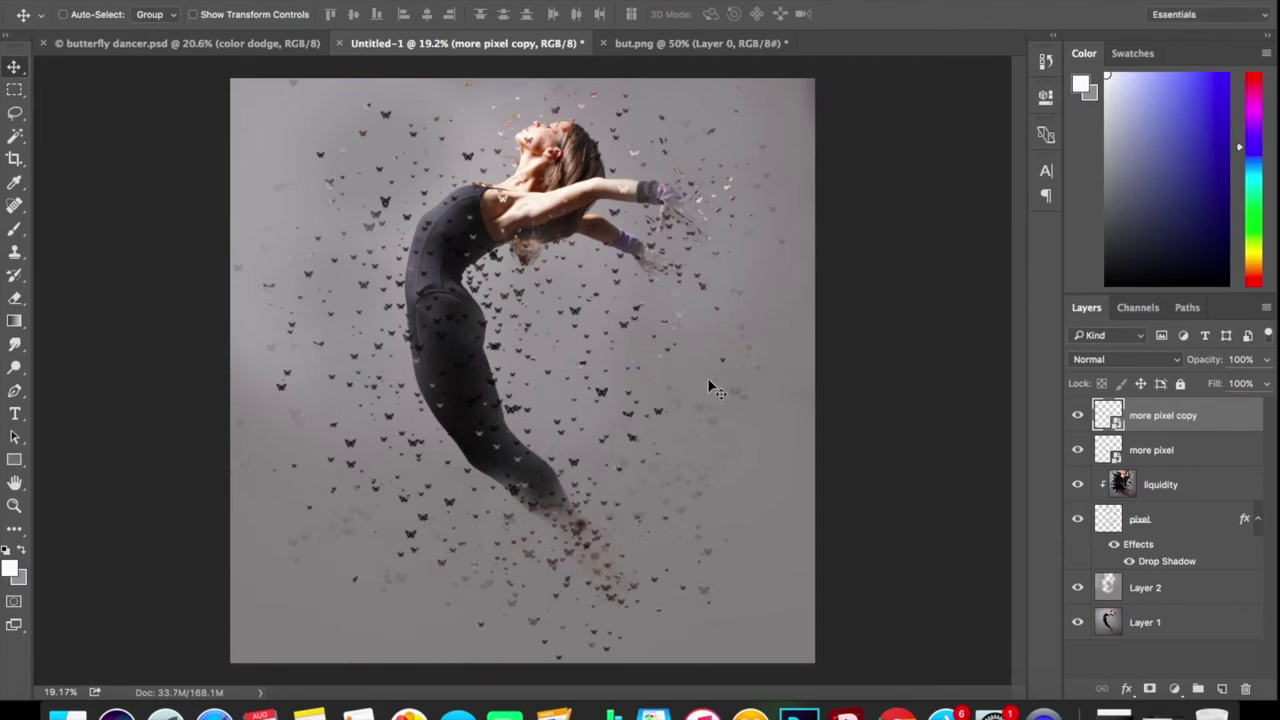
# - Group the more pixel copy and more pixel layers together
pyautogui.keyDown('shift'); pyautogui.click(1190, 458); pyautogui.keyUp('shift')
pyautogui.press('super')
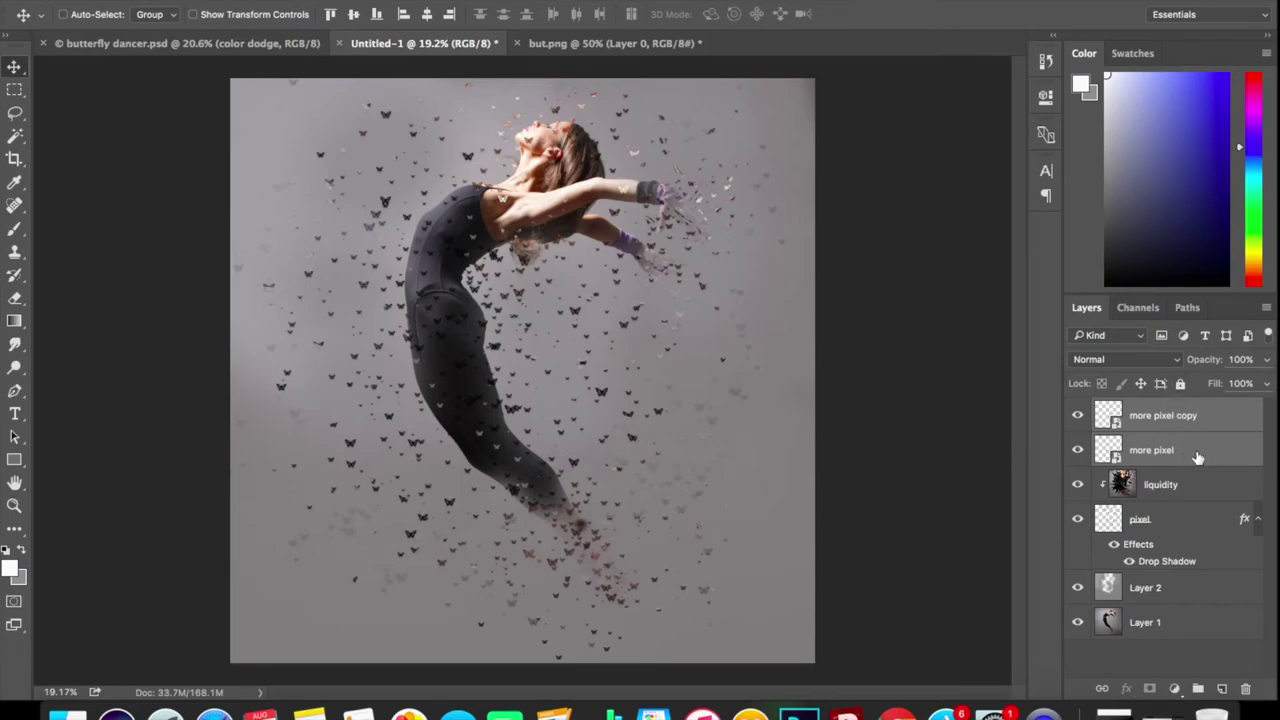
pyautogui.press('super+g')
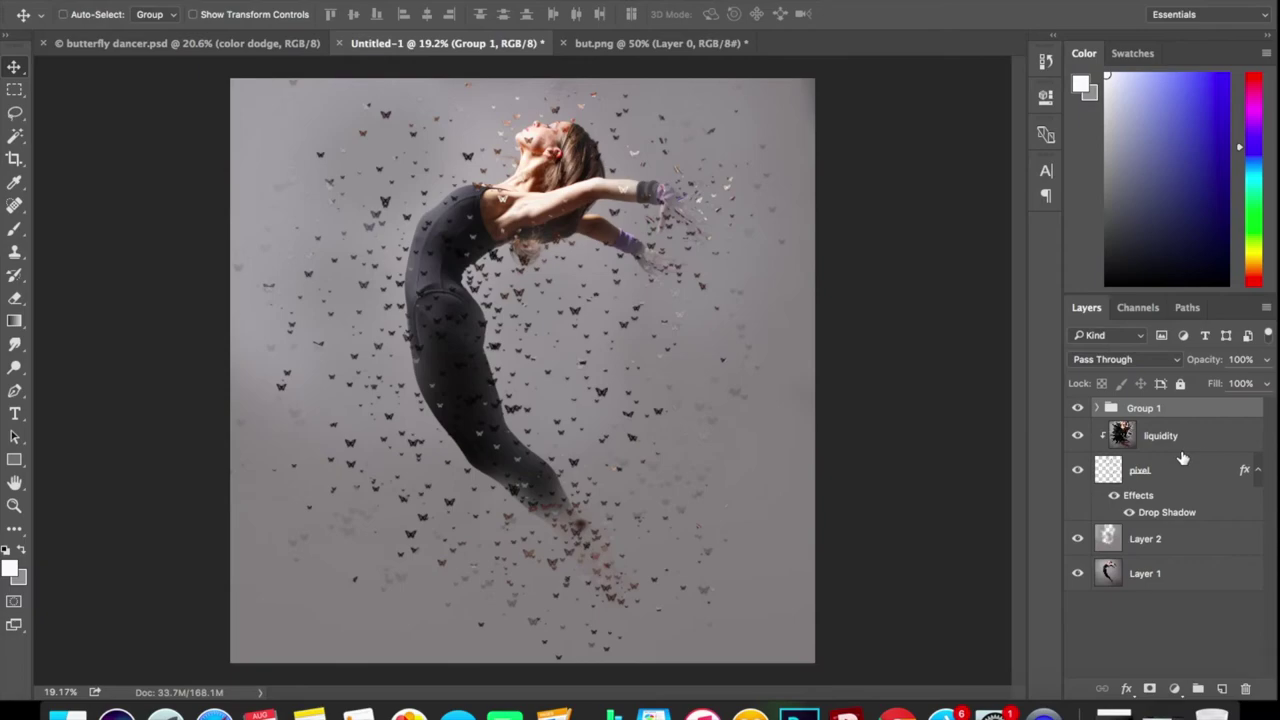
# - Add a new layer named "color dodge" above the group and set its blend mode to Color Dodge
pyautogui.click(1222, 690)
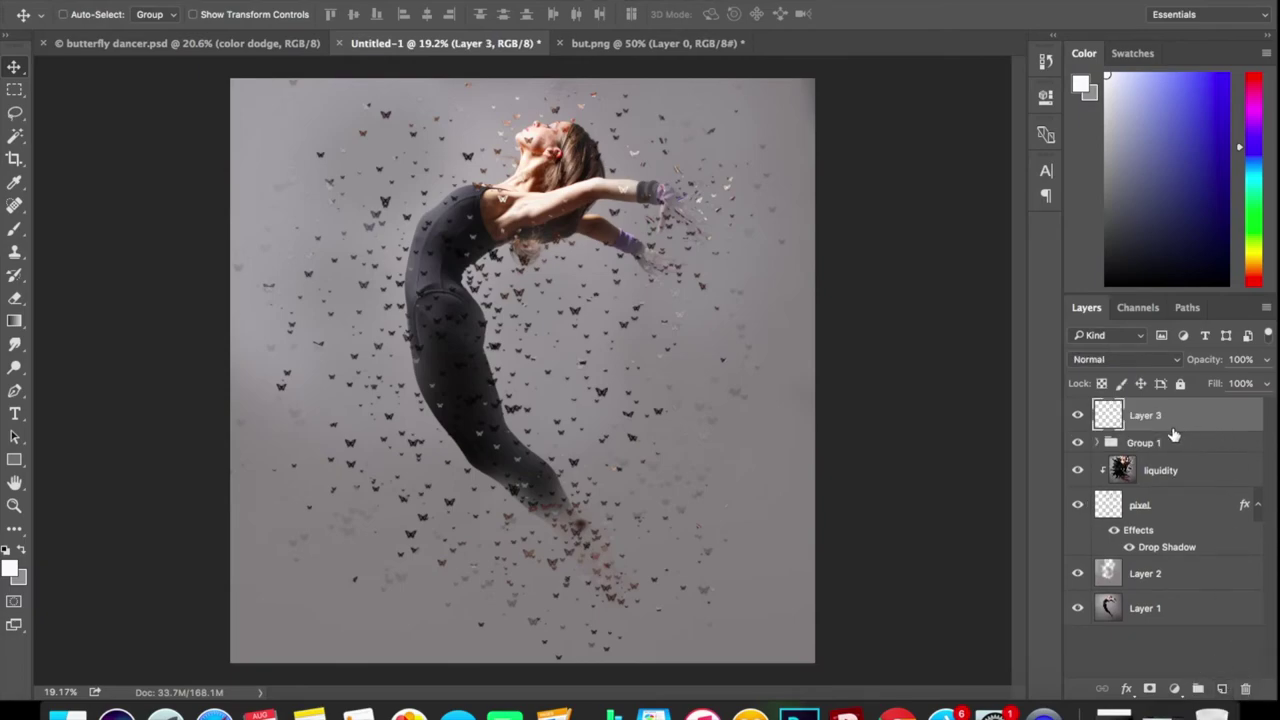
pyautogui.doubleClick(1150, 415)
pyautogui.write('dolor dodge')
pyautogui.press('Return')
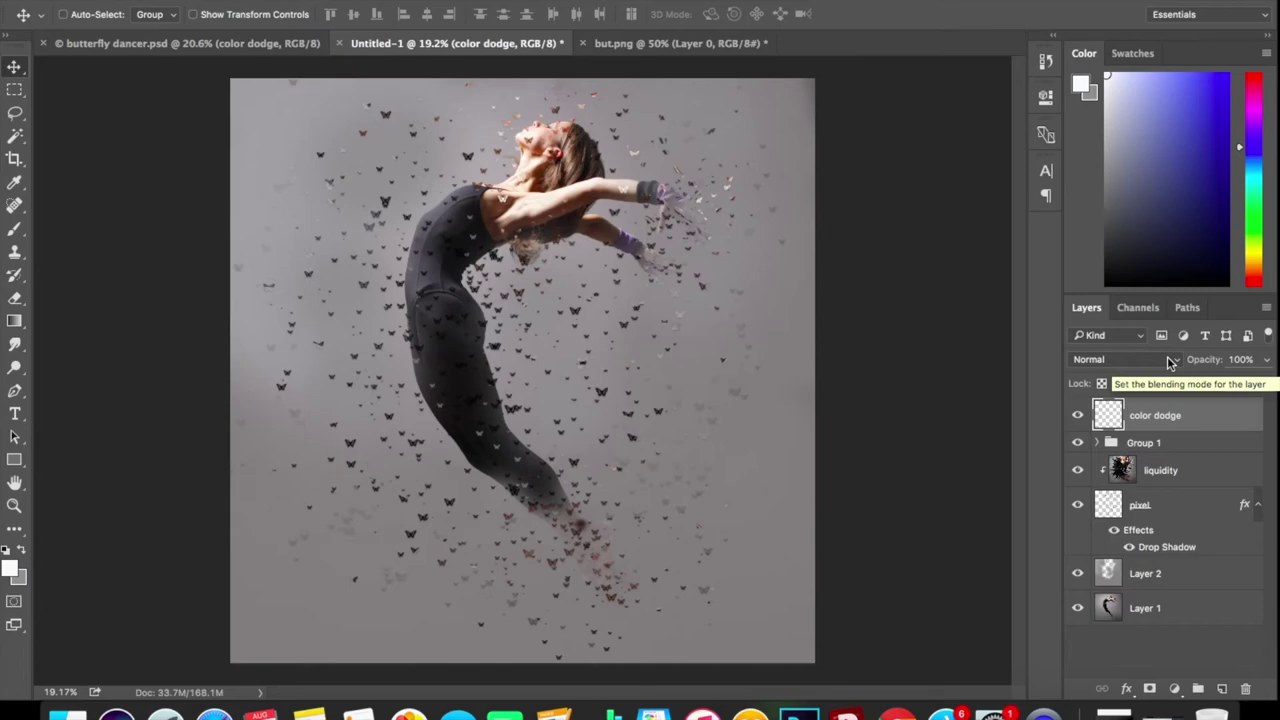
pyautogui.click(1167, 358)
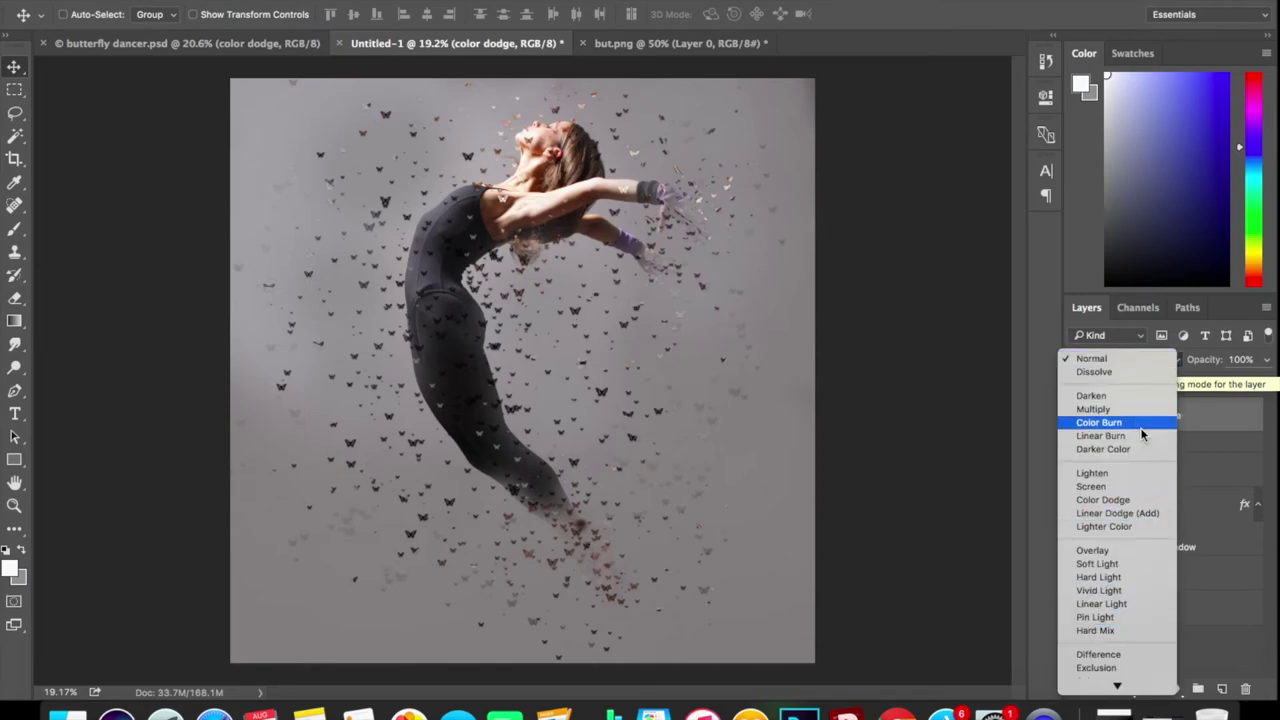
pyautogui.click(1103, 499)
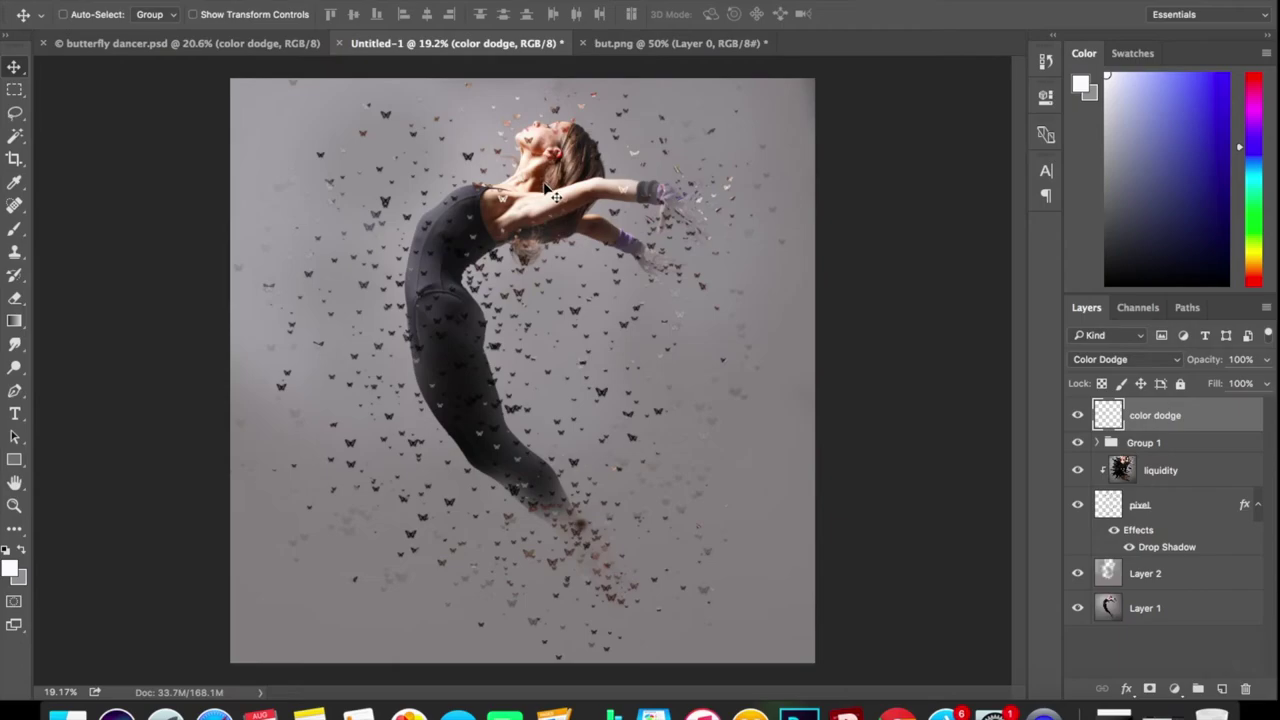
# - Sample pale pink from the dancer's forehead and paint scattered butterflies around the body and arms with the butterfly brush at size 41
pyautogui.press('i')
pyautogui.scroll(3, 596, 300)
pyautogui.scroll(5, 549, 129)
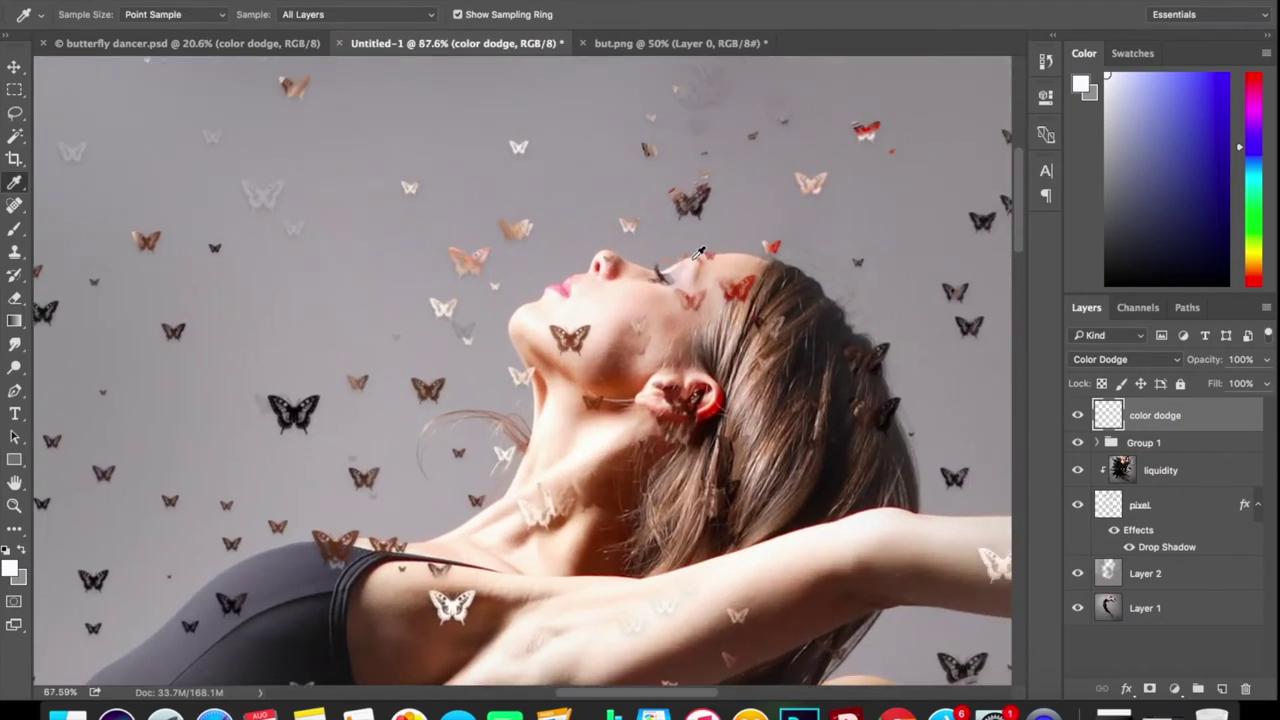
pyautogui.click(700, 253)
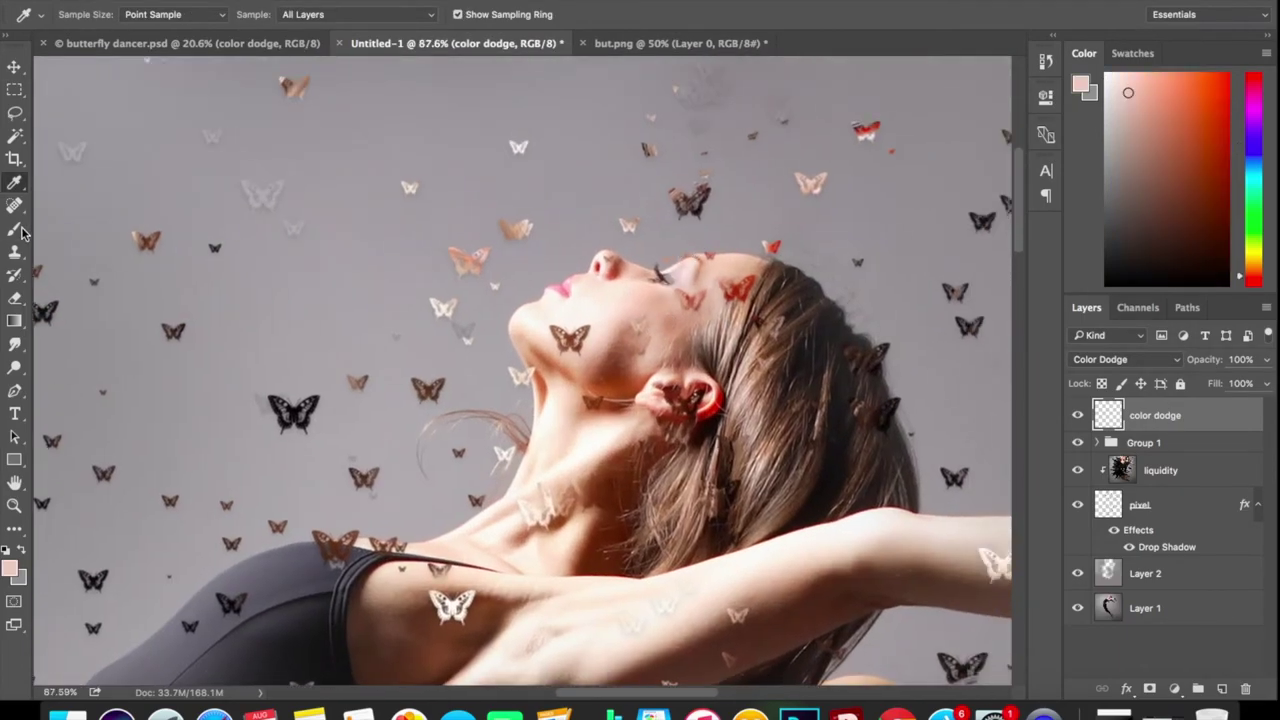
pyautogui.press('b')
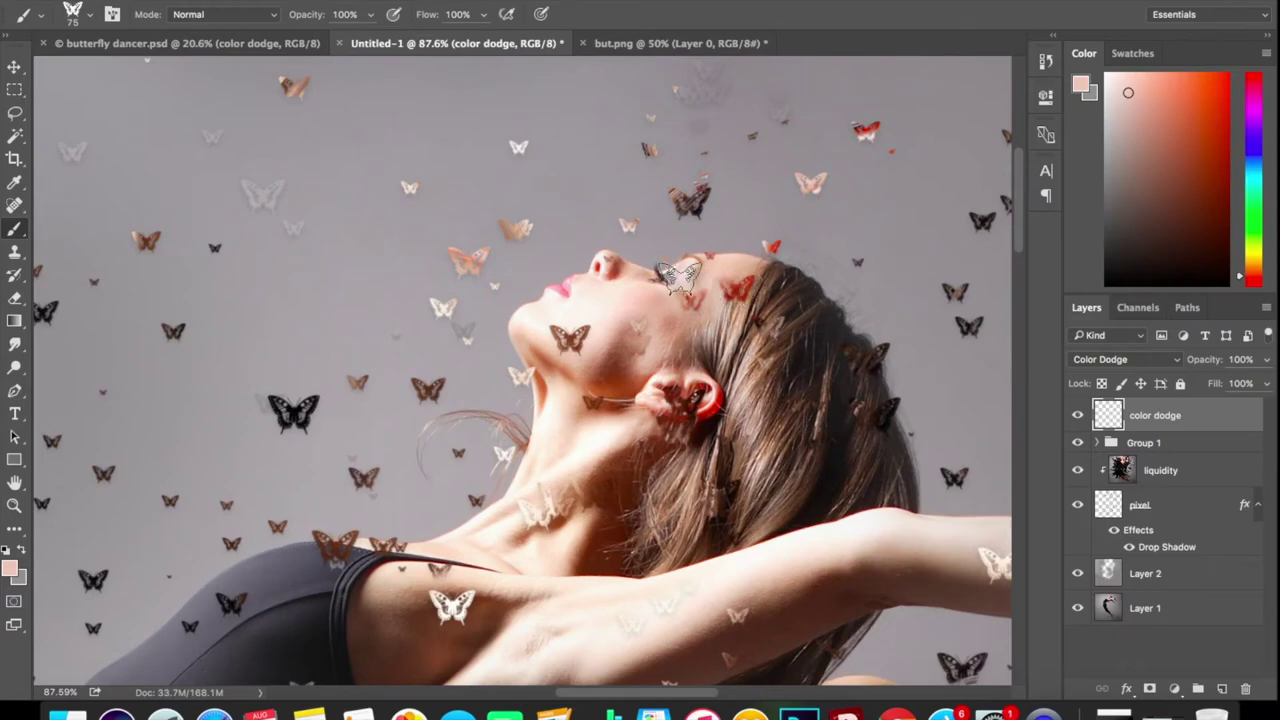
pyautogui.click(90, 15)
pyautogui.doubleClick(121, 273)
pyautogui.moveTo(578, 403); pyautogui.dragTo(690, 480)
pyautogui.scroll(-5, 520, 370)
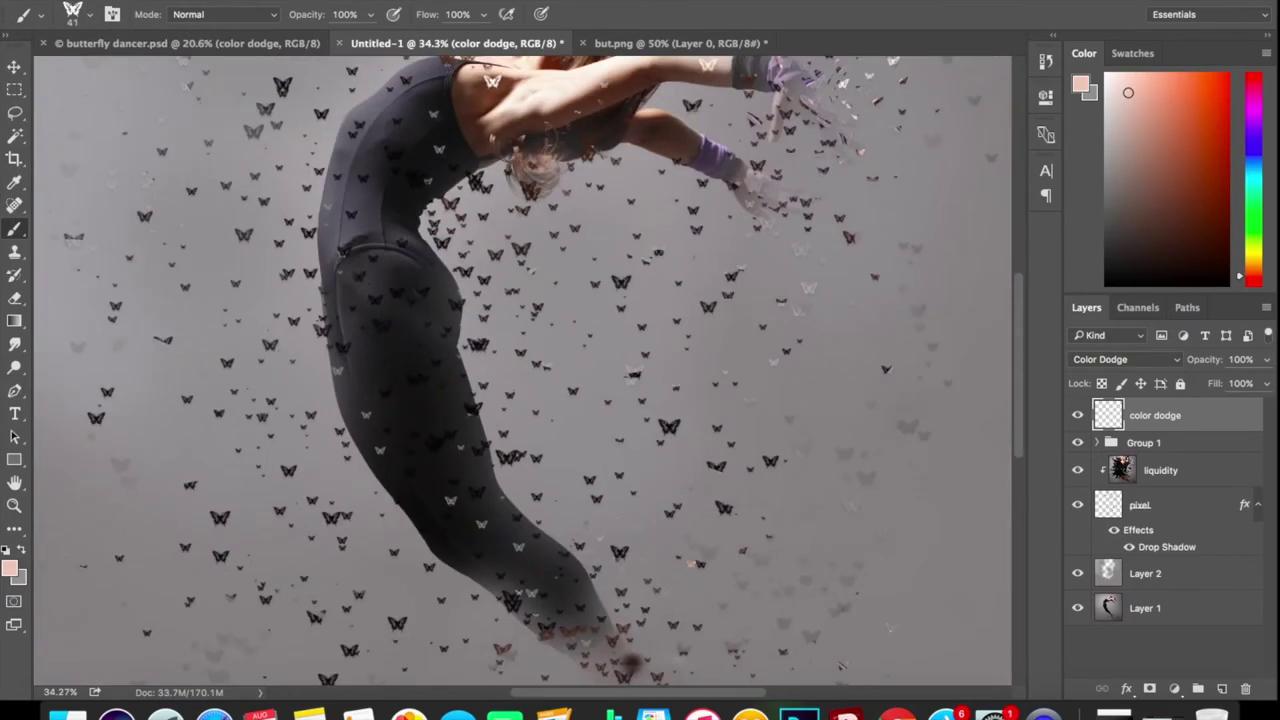
pyautogui.scroll(5, 520, 370)
pyautogui.moveTo(554, 298)
pyautogui.mouseDown()
pyautogui.moveTo(639, 213)
pyautogui.moveTo(714, 259)
pyautogui.mouseUp()
pyautogui.scroll(-2, 560, 370)
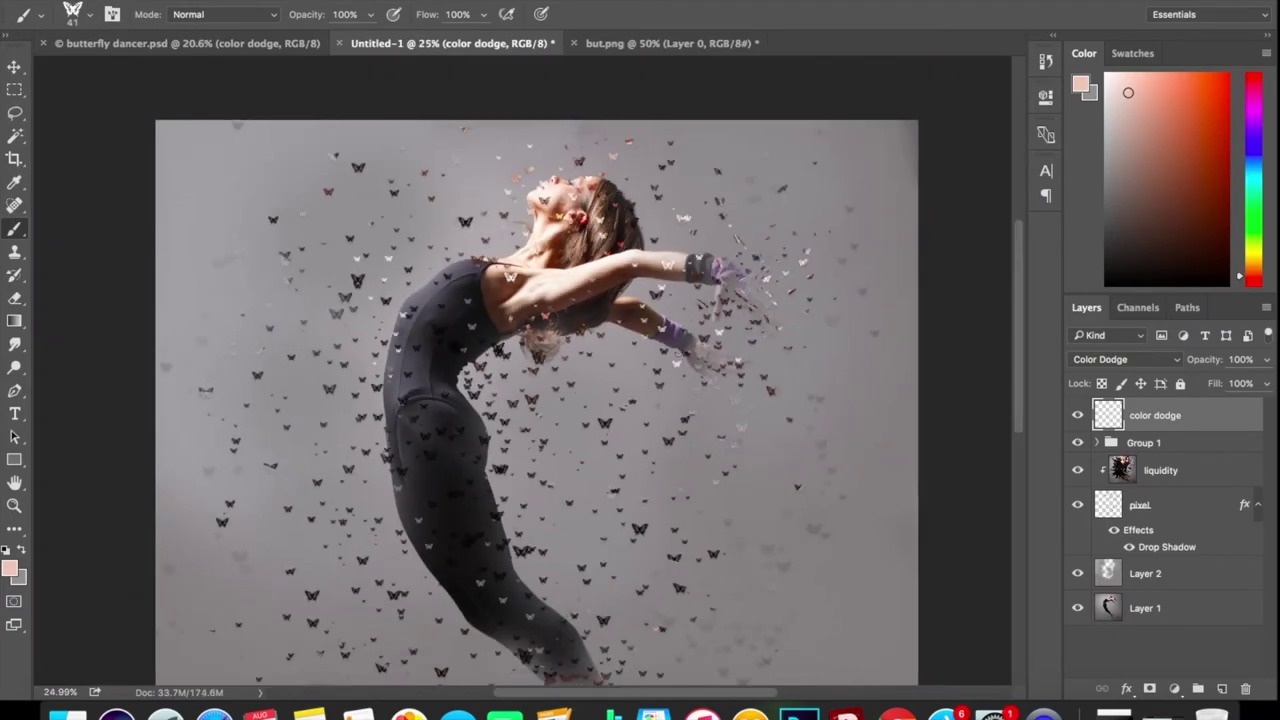
pyautogui.moveTo(679, 342); pyautogui.dragTo(502, 409)
# - Sample a brown skin tone and scatter more glowing butterflies over the dancer and lower background, enlarging the brush to 75
pyautogui.scroll(5, 525, 368)
pyautogui.press('i')
pyautogui.click(515, 213)
pyautogui.click(14, 229)
pyautogui.scroll(-5, 525, 368)
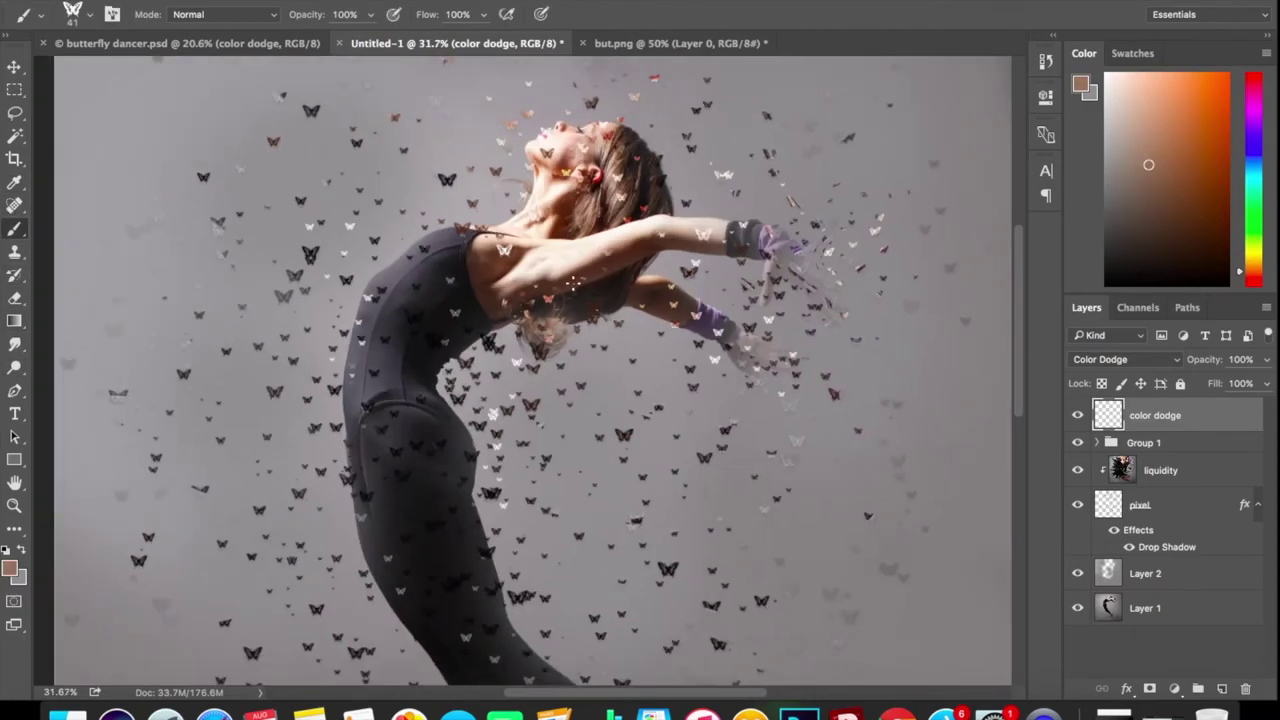
pyautogui.scroll(-3, 530, 215)
pyautogui.scroll(1, 524, 412)
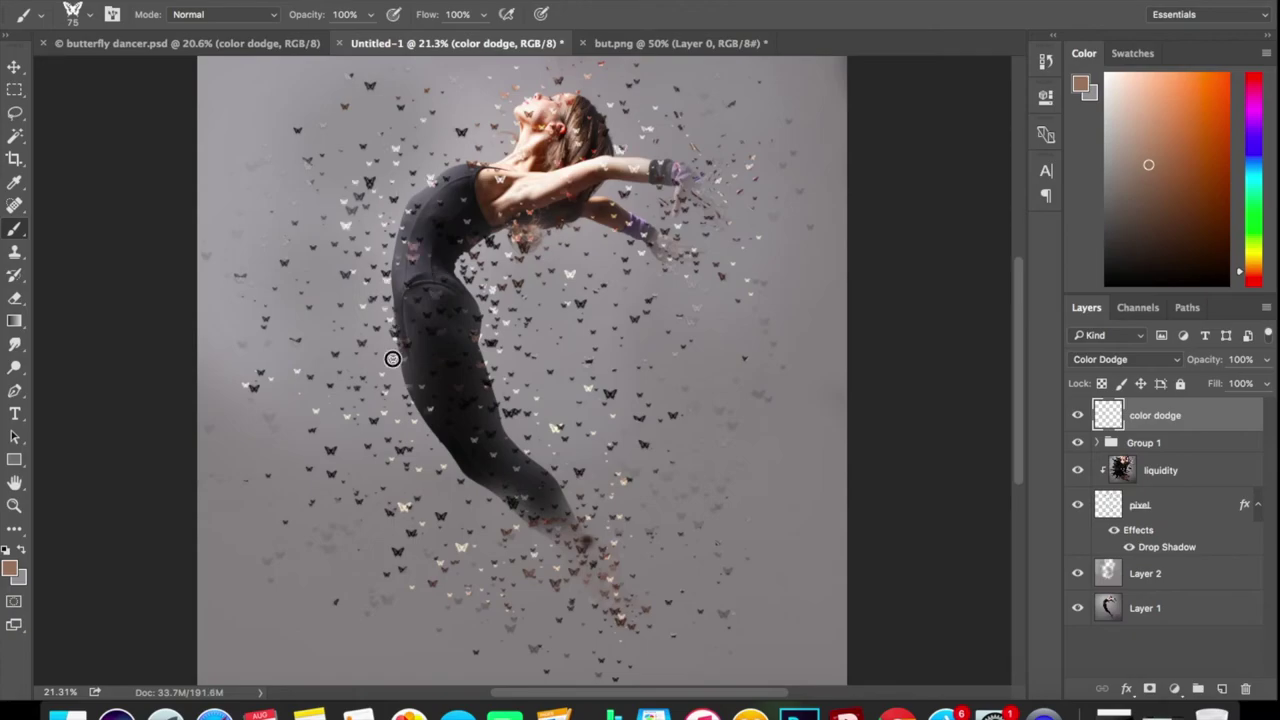
pyautogui.scroll(-1, 391, 360)
pyautogui.scroll(2, 640, 240)
# - Sample dark purple near the dancer's glove and paint lilac butterflies around the hands and body, enlarging the brush to 118
pyautogui.keyDown('alt'); pyautogui.click(653, 235); pyautogui.keyUp('alt')
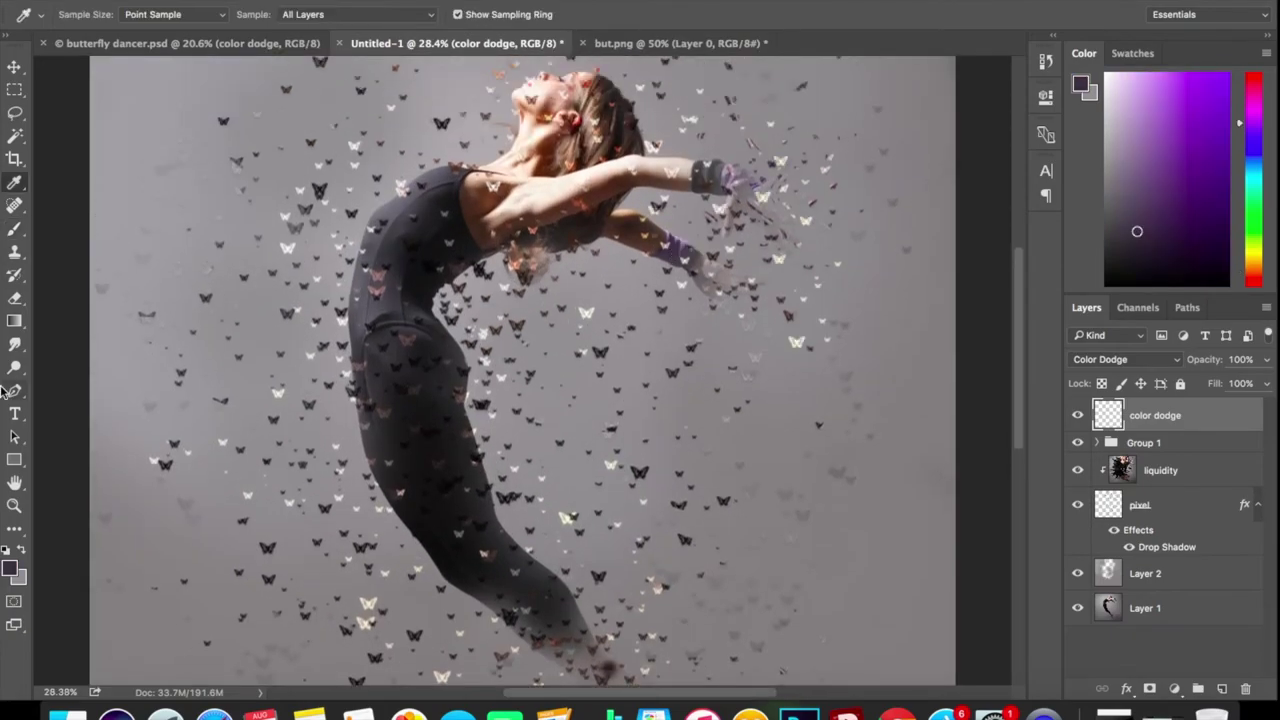
pyautogui.scroll(-3, 653, 235)
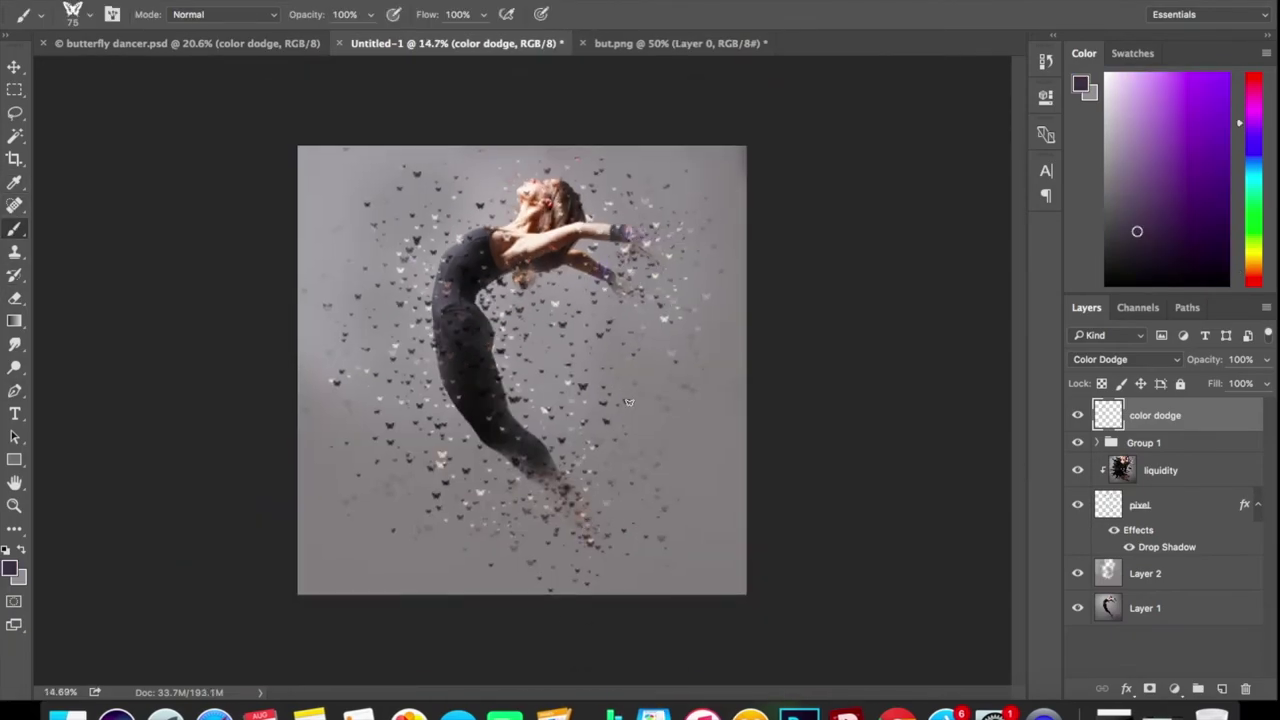
pyautogui.scroll(4, 628, 402)
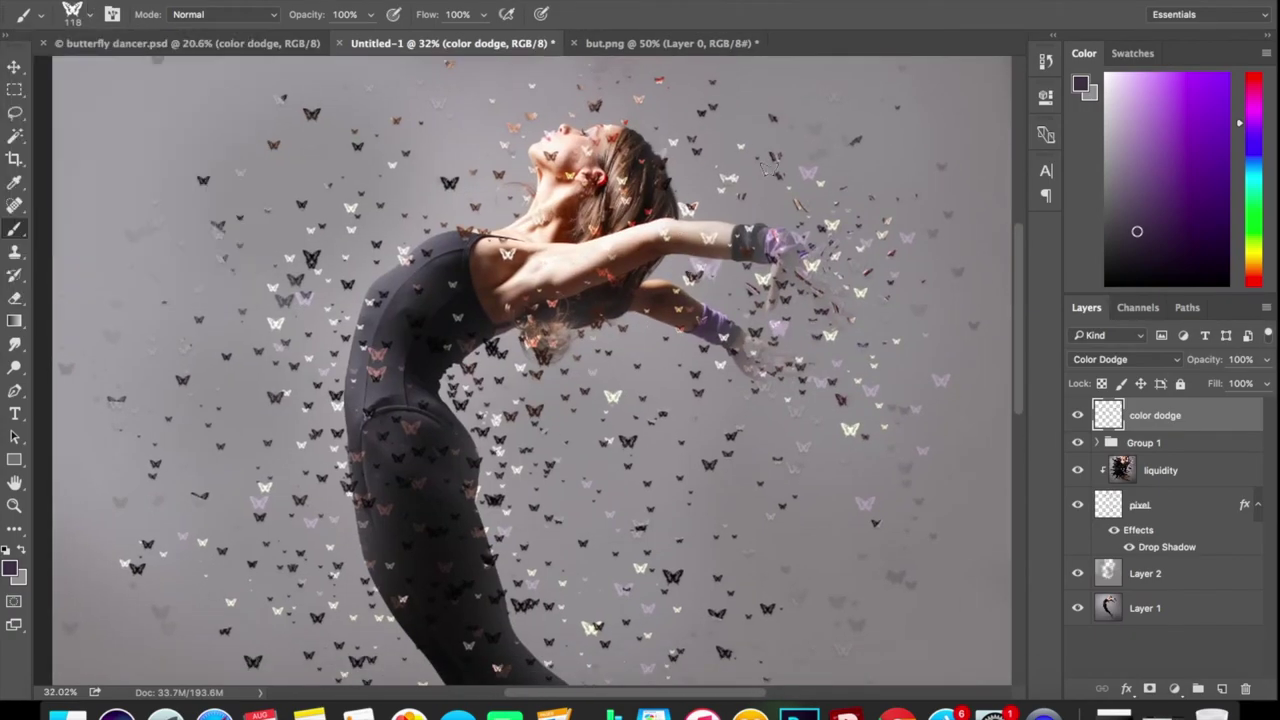
pyautogui.click(233, 422)
pyautogui.scroll(-3, 194, 68)
# - Enlarge the butterfly brush to 220 and place a few large lilac butterflies around the torso, hands and background
pyautogui.click(89, 15)
pyautogui.click(594, 368)
pyautogui.click(303, 381)
pyautogui.click(394, 492)
pyautogui.scroll(2, 544, 240)
pyautogui.click(437, 269)
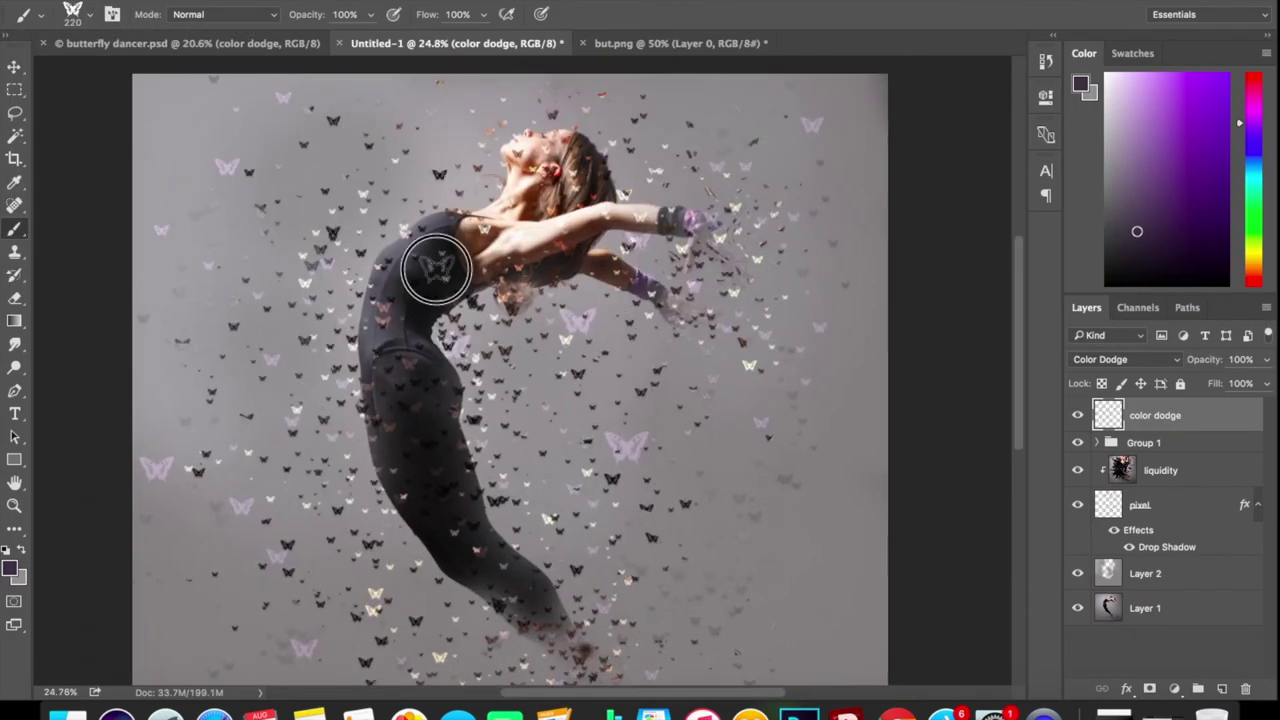
pyautogui.scroll(-2, 436, 268)
pyautogui.scroll(2, 483, 259)
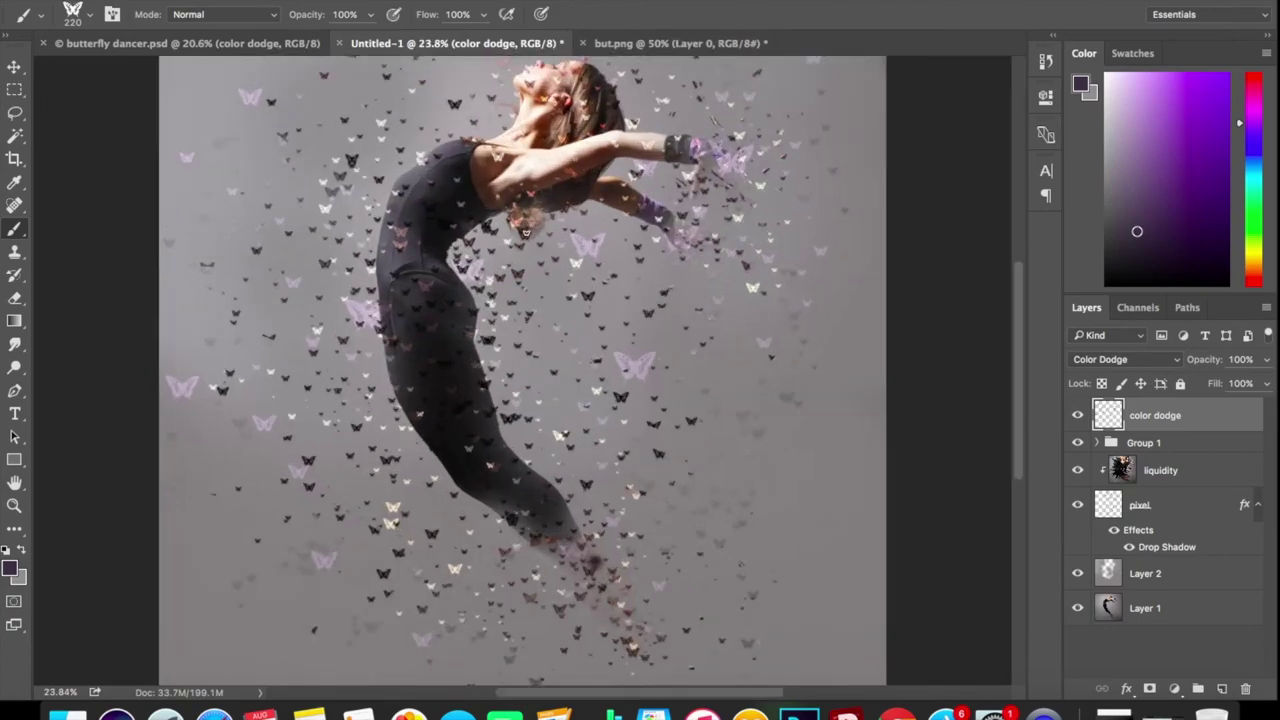
pyautogui.scroll(-2, 525, 232)
pyautogui.scroll(2, 525, 232)
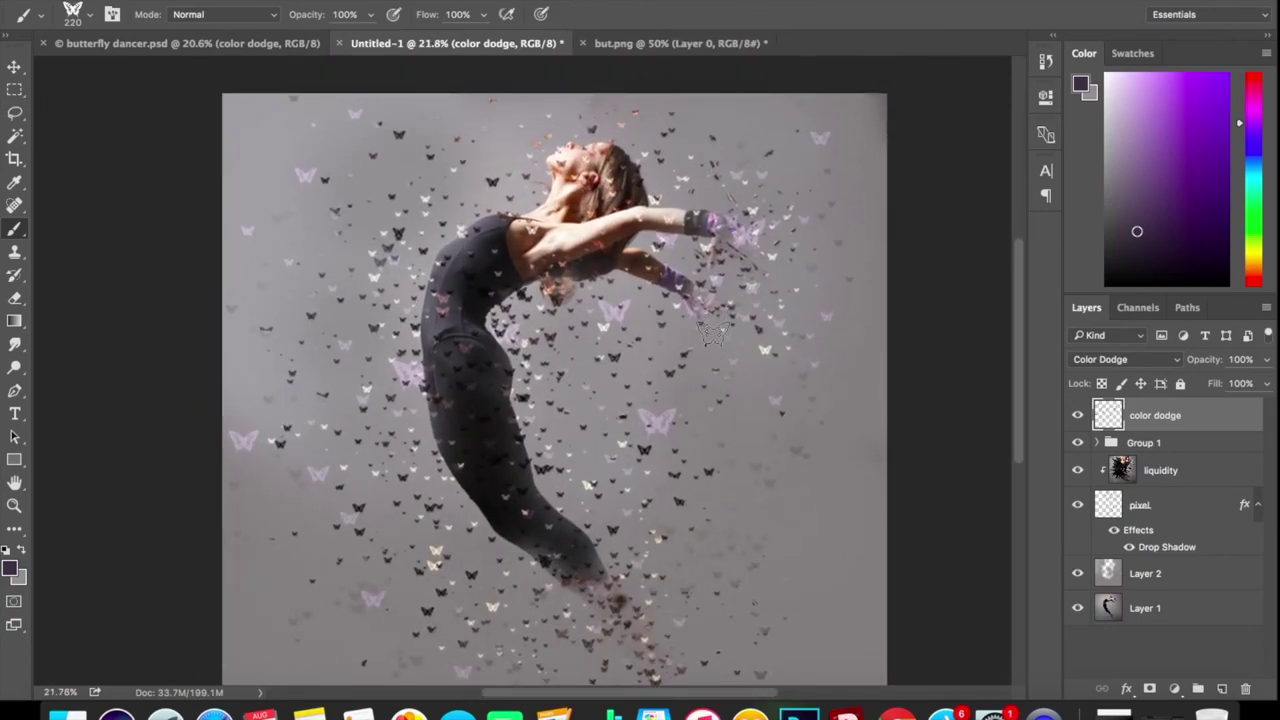
# - Try to merge all layers from color dodge down to Layer 1 and review the flattened image
pyautogui.scroll(-1, 712, 330)
pyautogui.press('m')
pyautogui.keyDown('shift'); pyautogui.click(1176, 606); pyautogui.keyUp('shift')
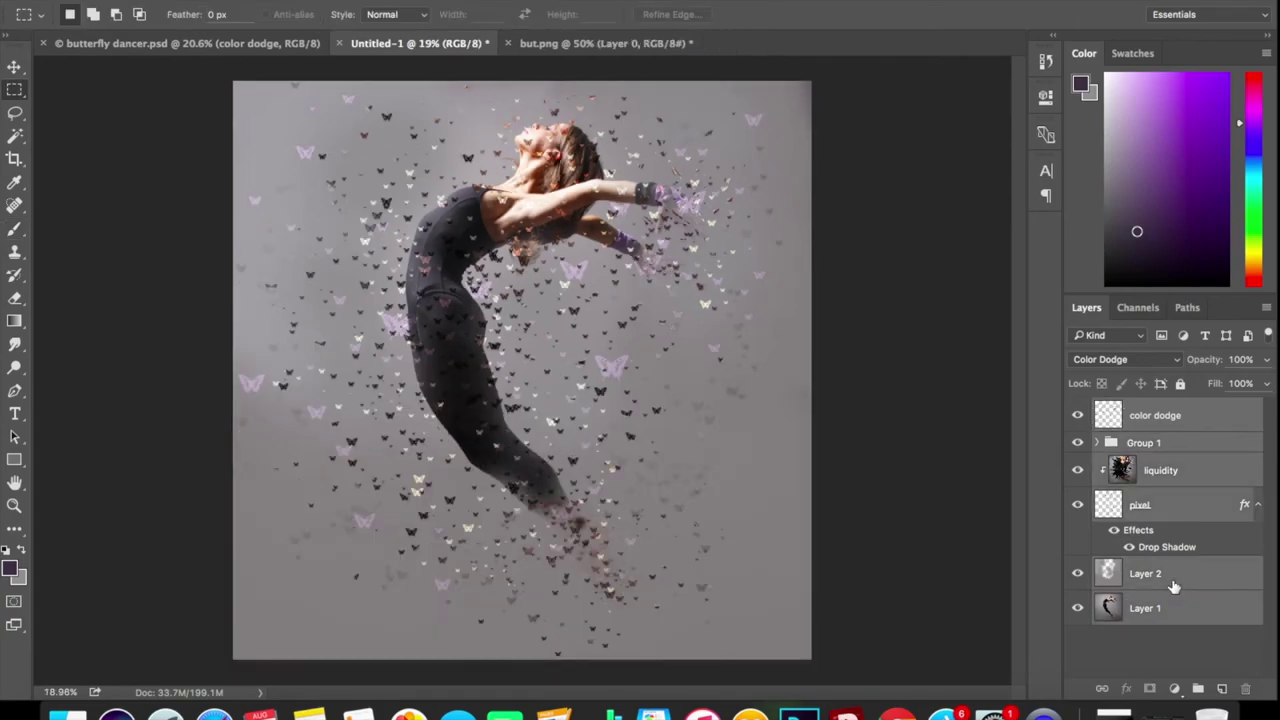
pyautogui.rightClick(1177, 430)
pyautogui.click(1022, 455)
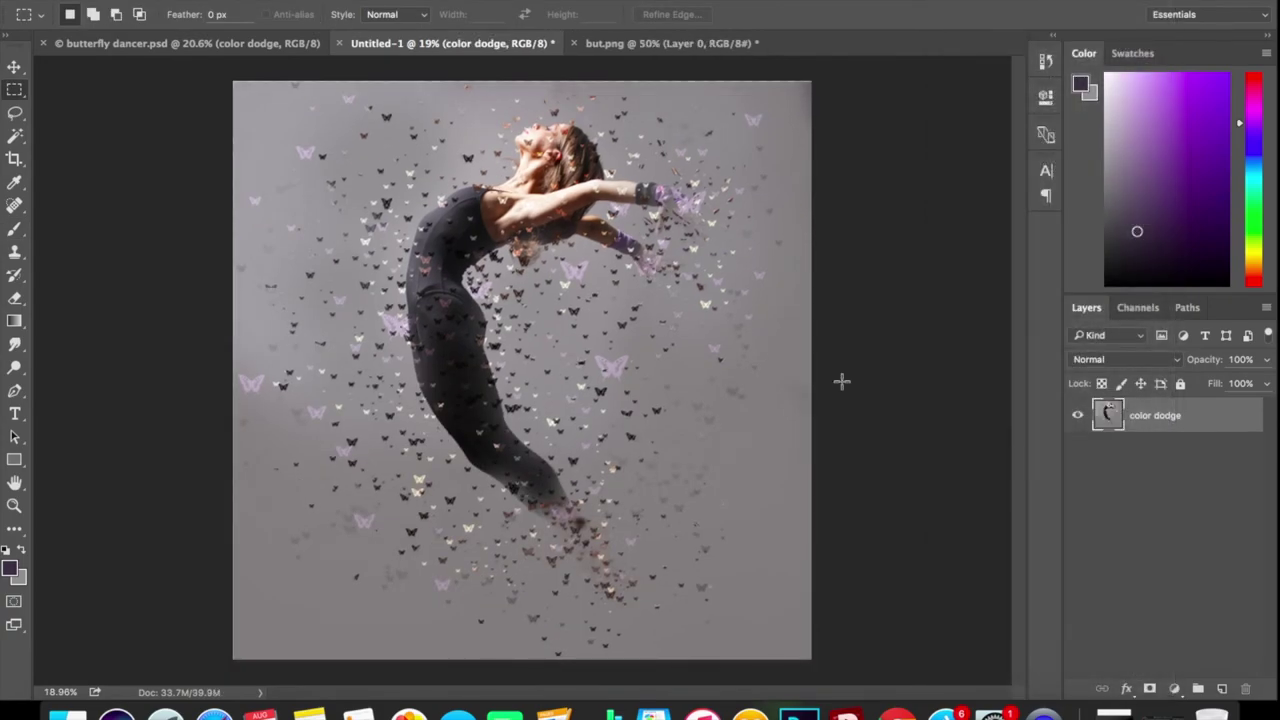
pyautogui.scroll(2, 595, 304)
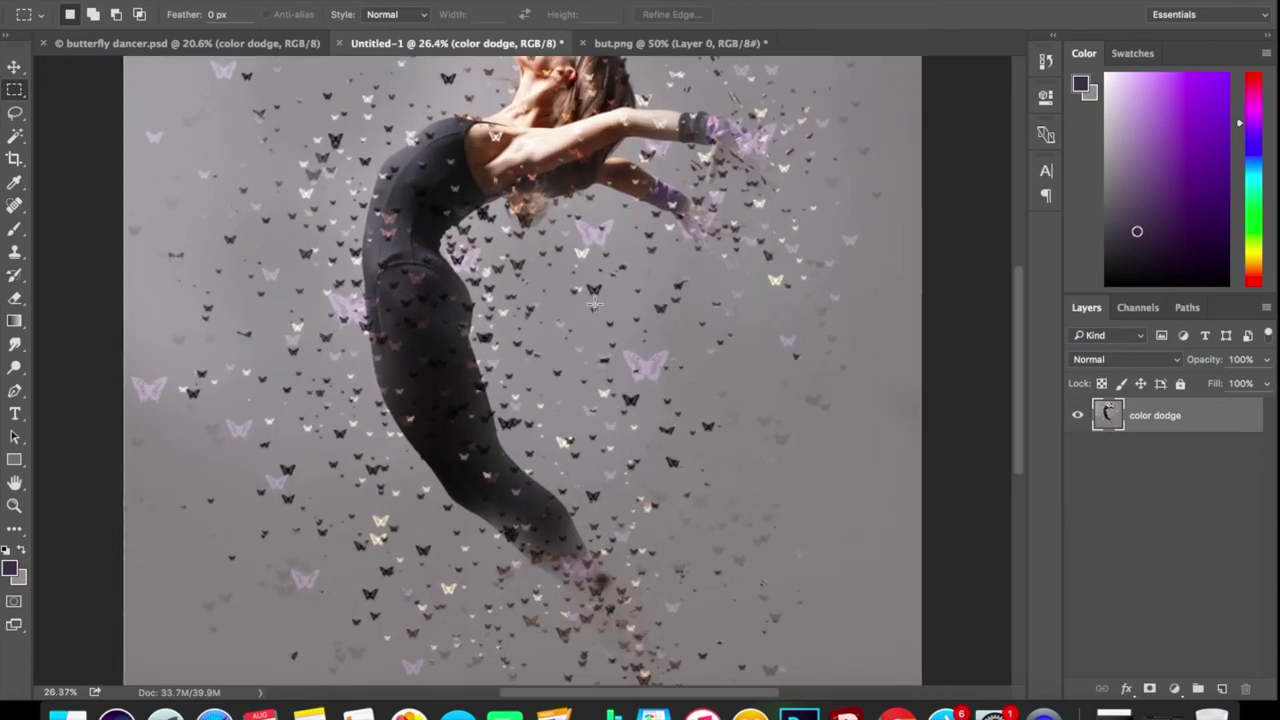
pyautogui.scroll(-2, 595, 304)
pyautogui.scroll(1, 595, 304)
pyautogui.scroll(-1, 595, 304)
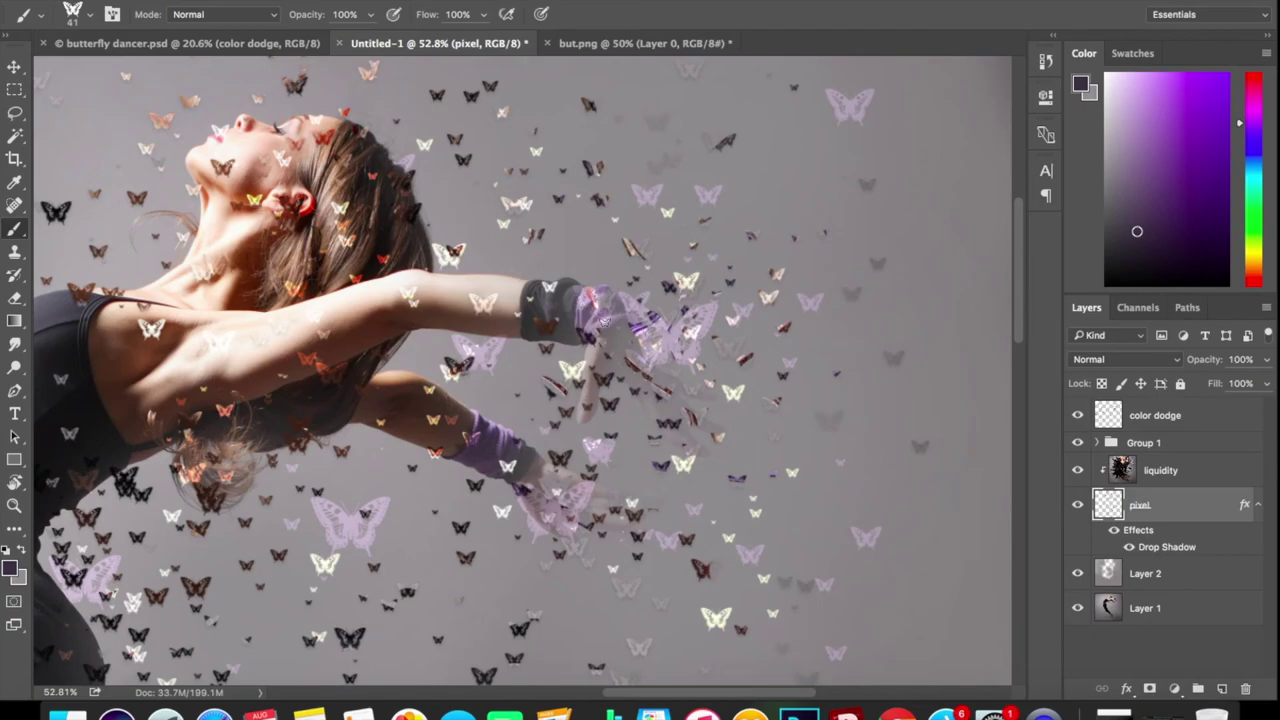
# - Sample a lighter purple from the glove and paint size 41 butterflies around the hands on the color dodge layer
pyautogui.click(1192, 417)
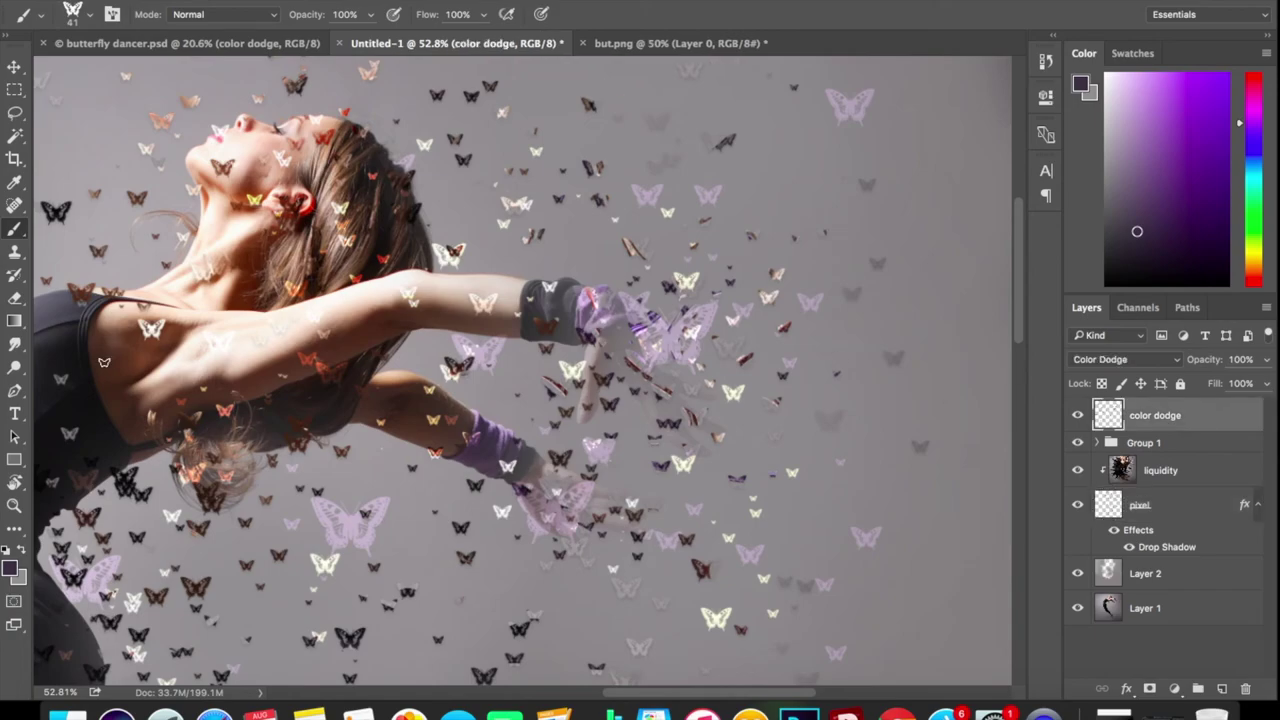
pyautogui.keyDown('alt'); pyautogui.click(622, 330); pyautogui.keyUp('alt')
pyautogui.click(618, 326)
pyautogui.click(631, 367)
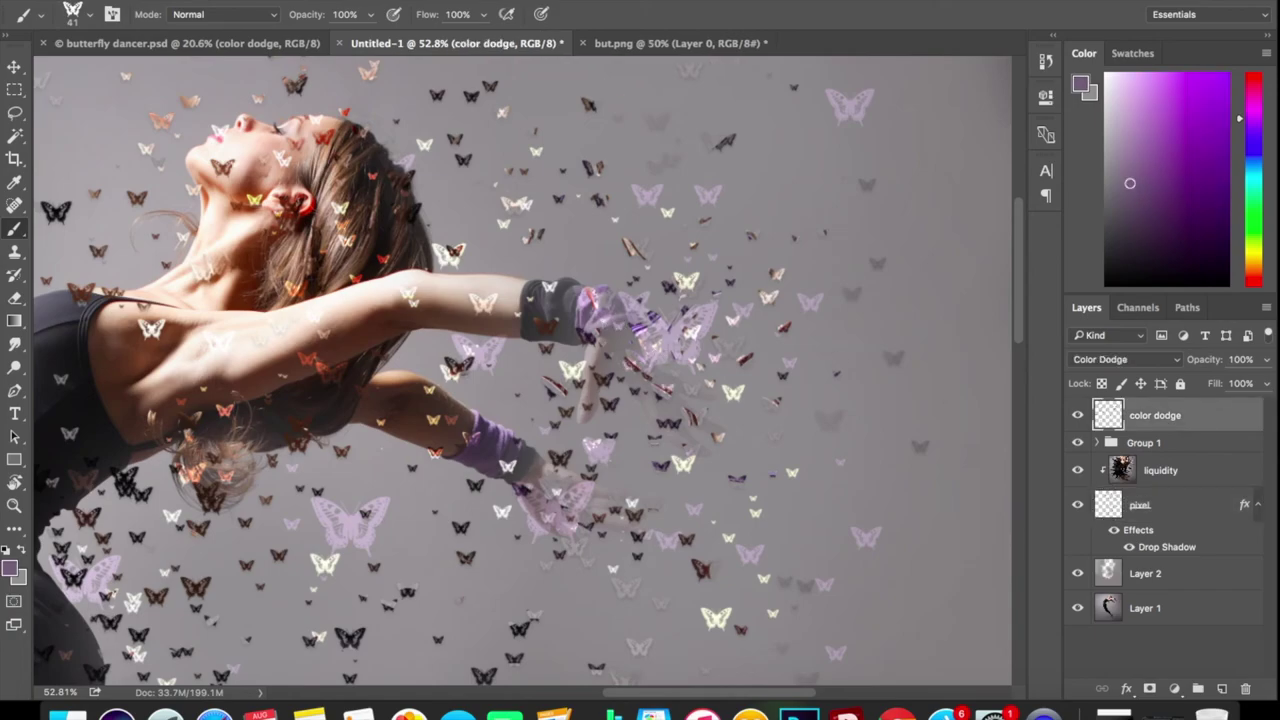
pyautogui.scroll(-10, 522, 371)
pyautogui.scroll(2, 522, 371)
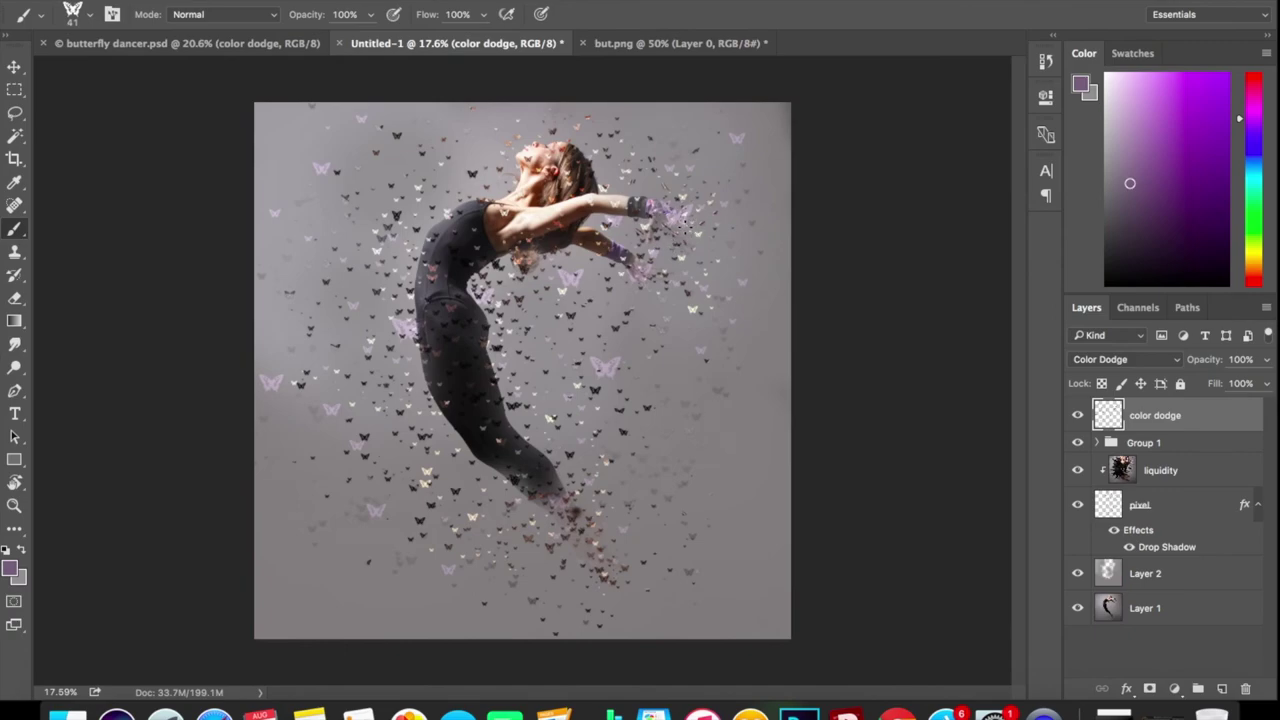
pyautogui.scroll(-1, 522, 370)
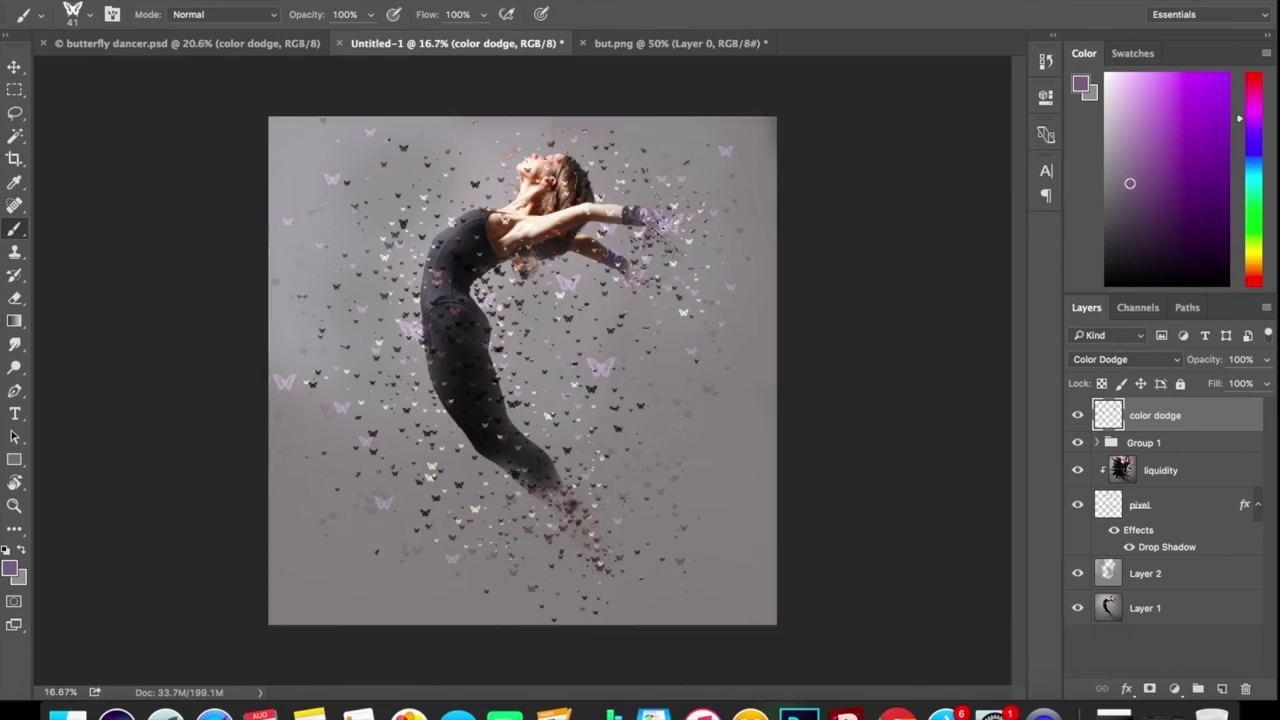
# - Paint more lilac butterflies across the background with a size 100 dark violet brush, and merge all layers into one
pyautogui.scroll(2, 511, 310)
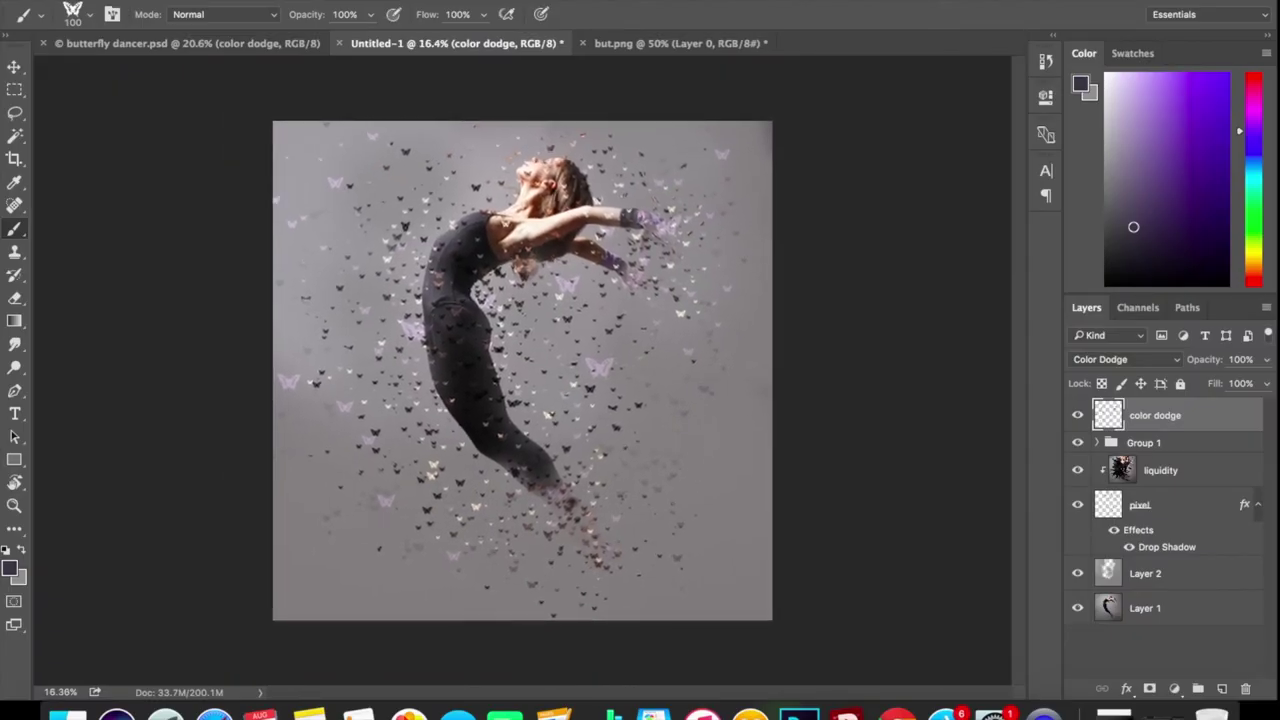
pyautogui.scroll(-2, 522, 370)
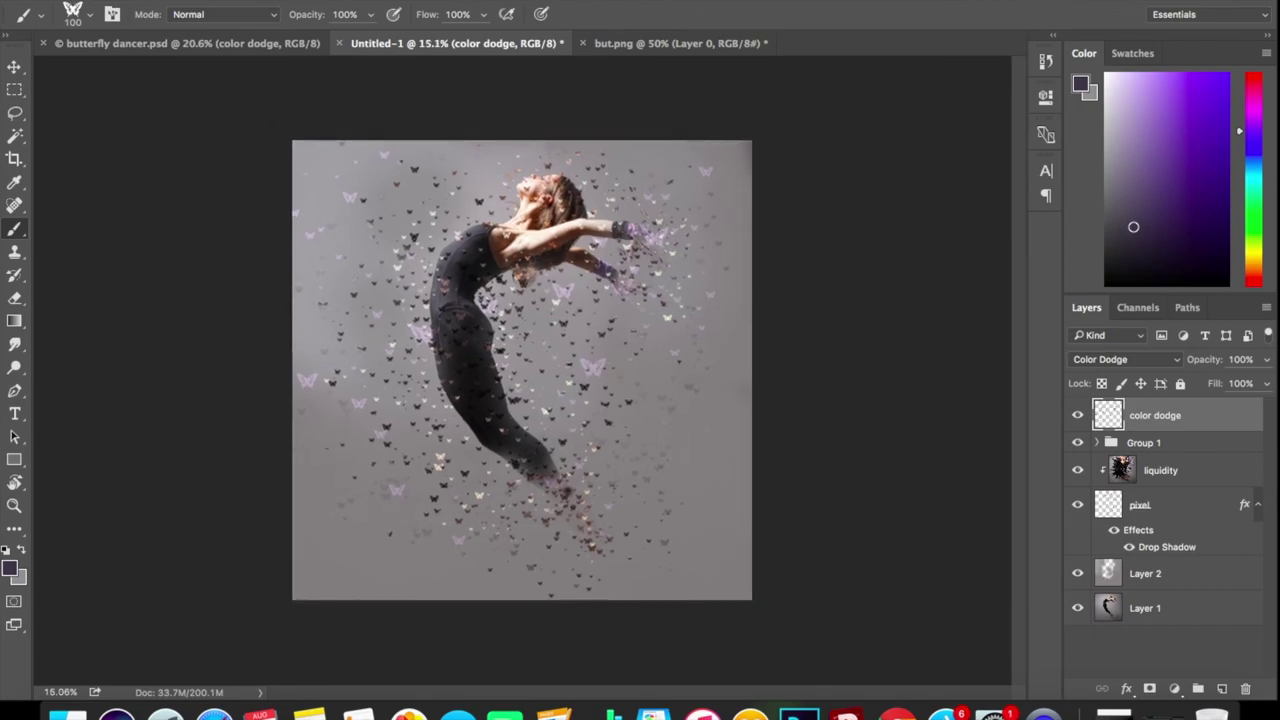
pyautogui.scroll(2, 522, 370)
pyautogui.scroll(-1, 522, 370)
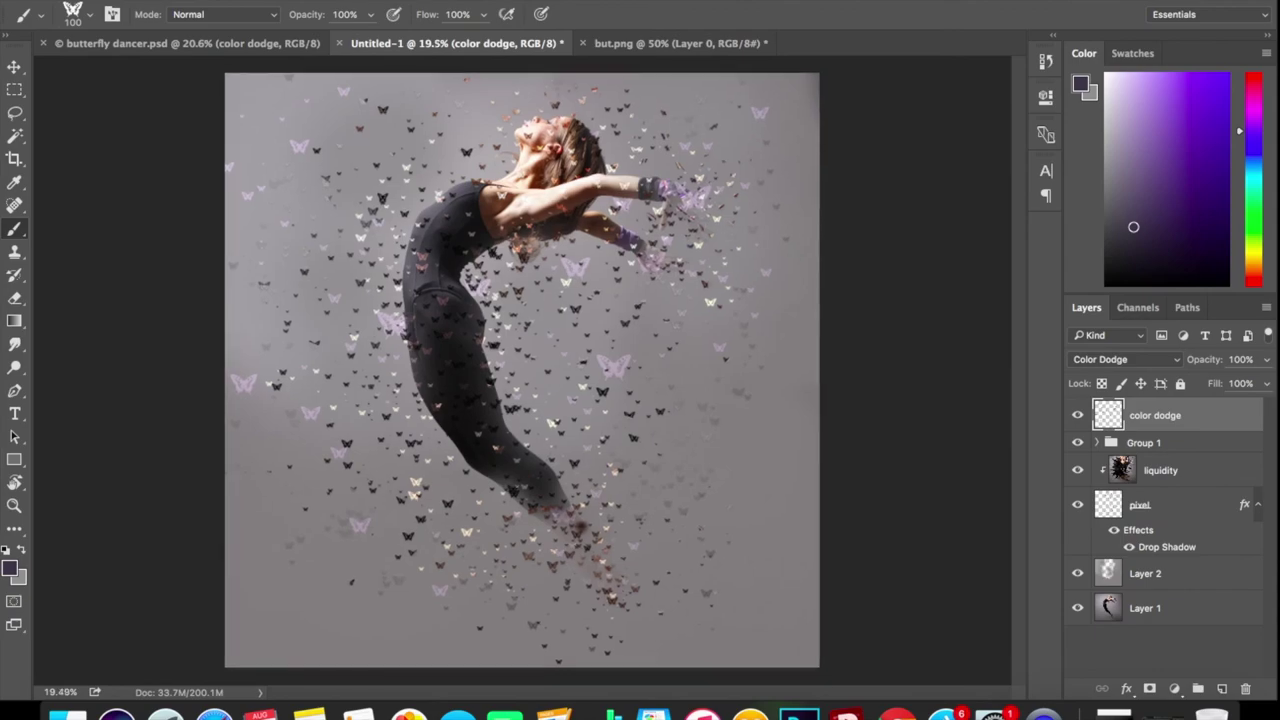
pyautogui.click(256, 118)
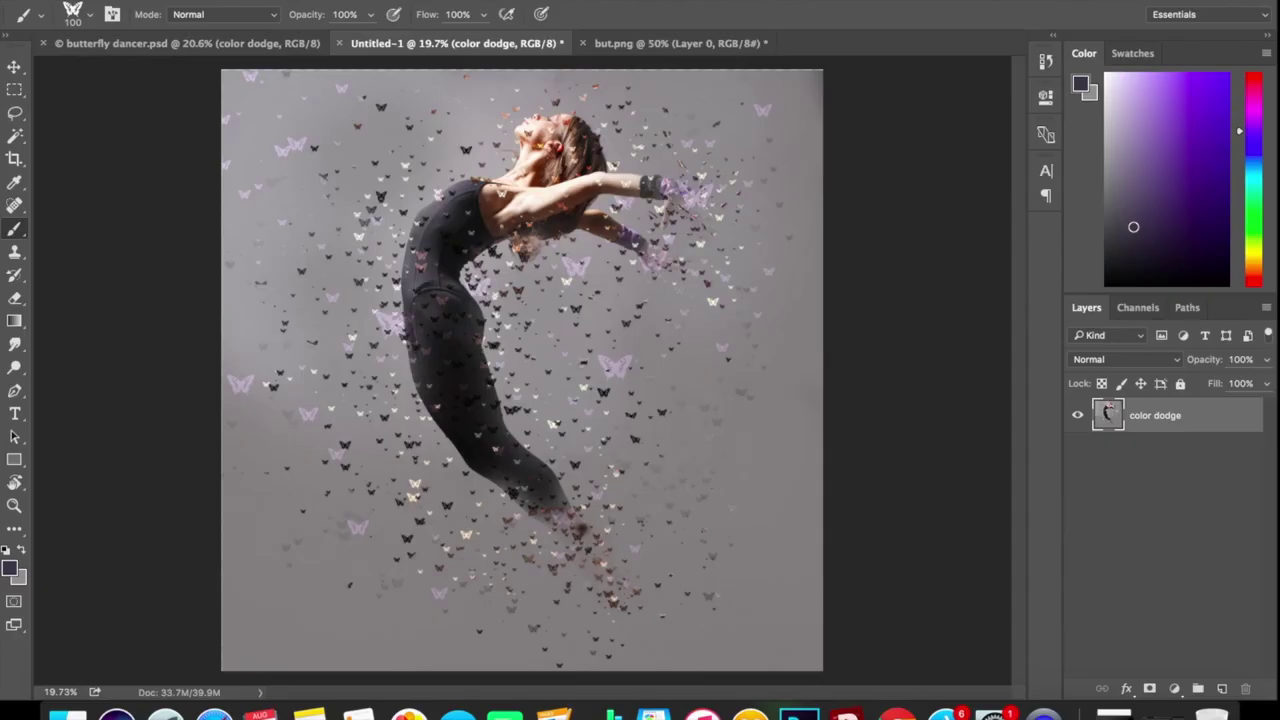
# - Increase the merged image's contrast with Levels, setting the input black point to 27 and the white point to 230
pyautogui.press('m')
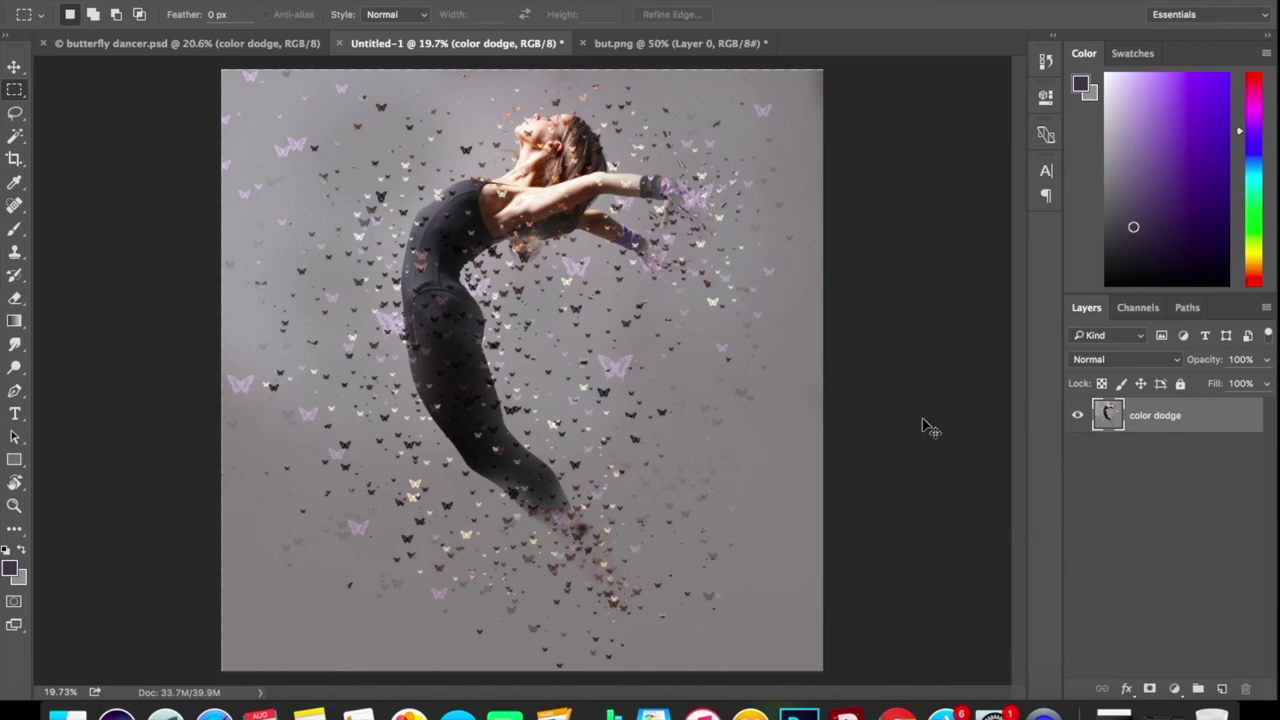
pyautogui.hotkey('ctrl', 'l')
pyautogui.moveTo(811, 408); pyautogui.dragTo(835, 409)
pyautogui.moveTo(1036, 408); pyautogui.dragTo(1013, 412)
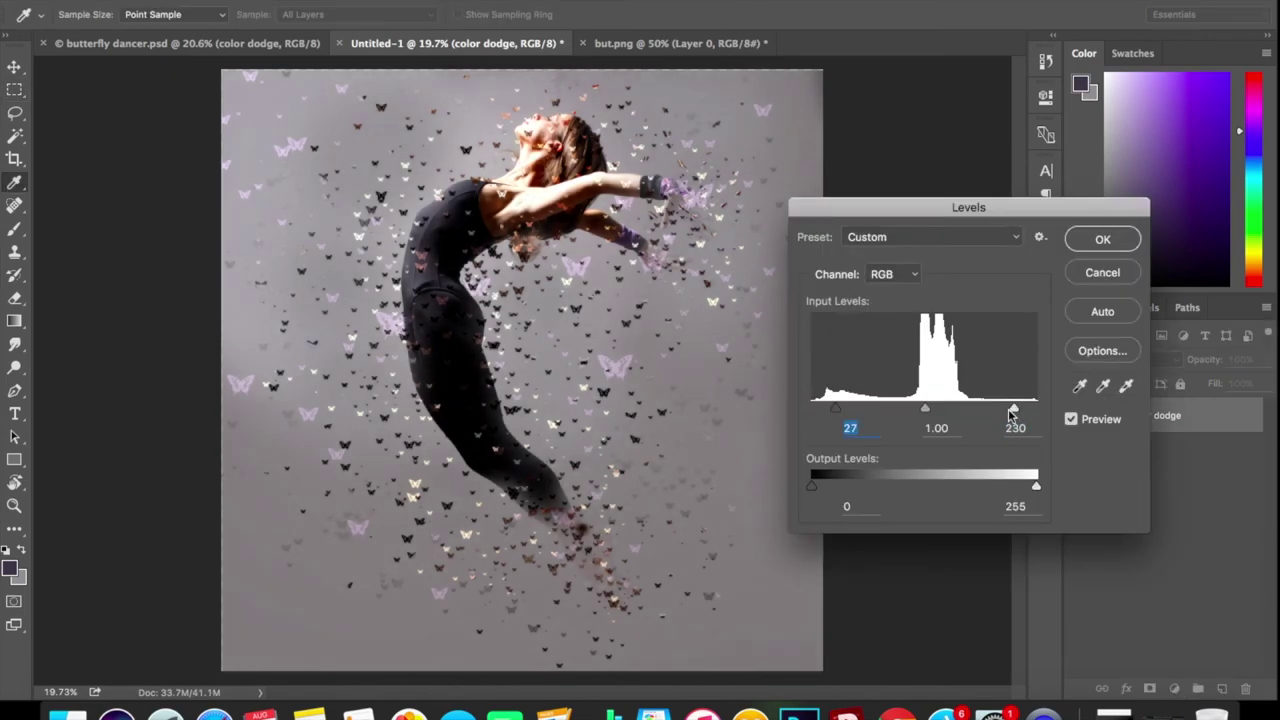
pyautogui.click(1104, 244)
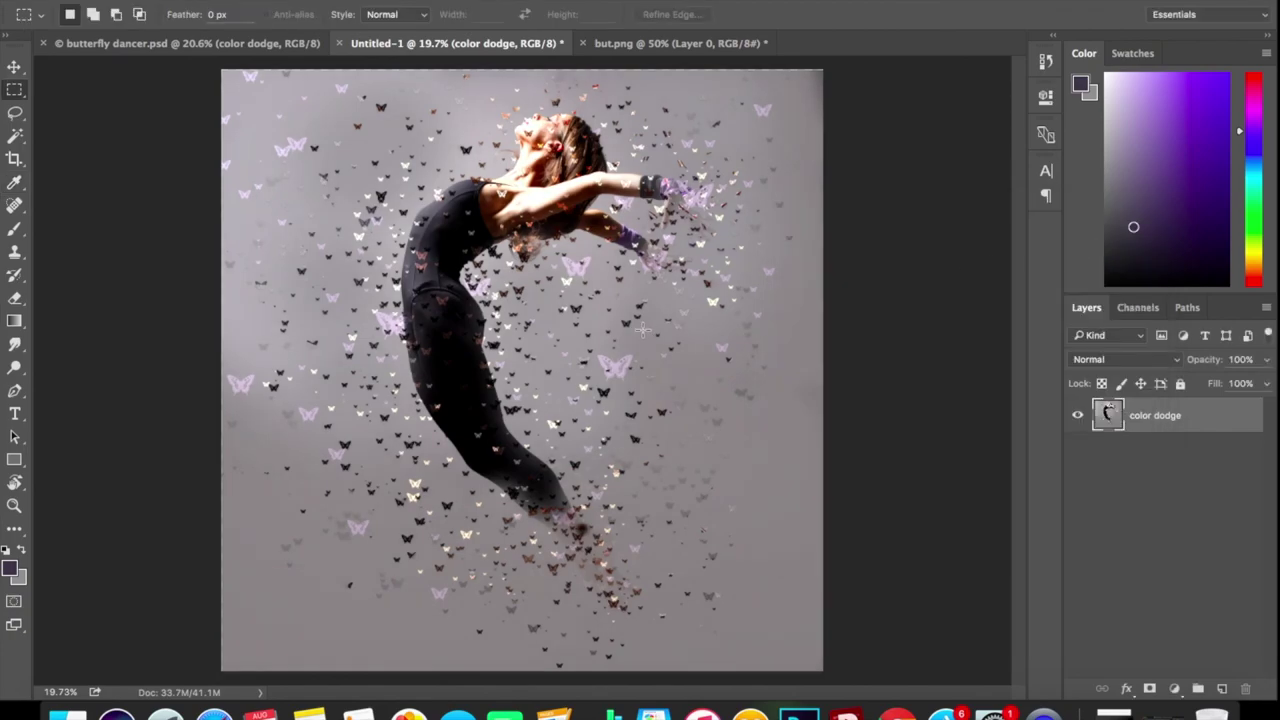
pyautogui.scroll(-4, 660, 343)
pyautogui.scroll(4, 660, 343)
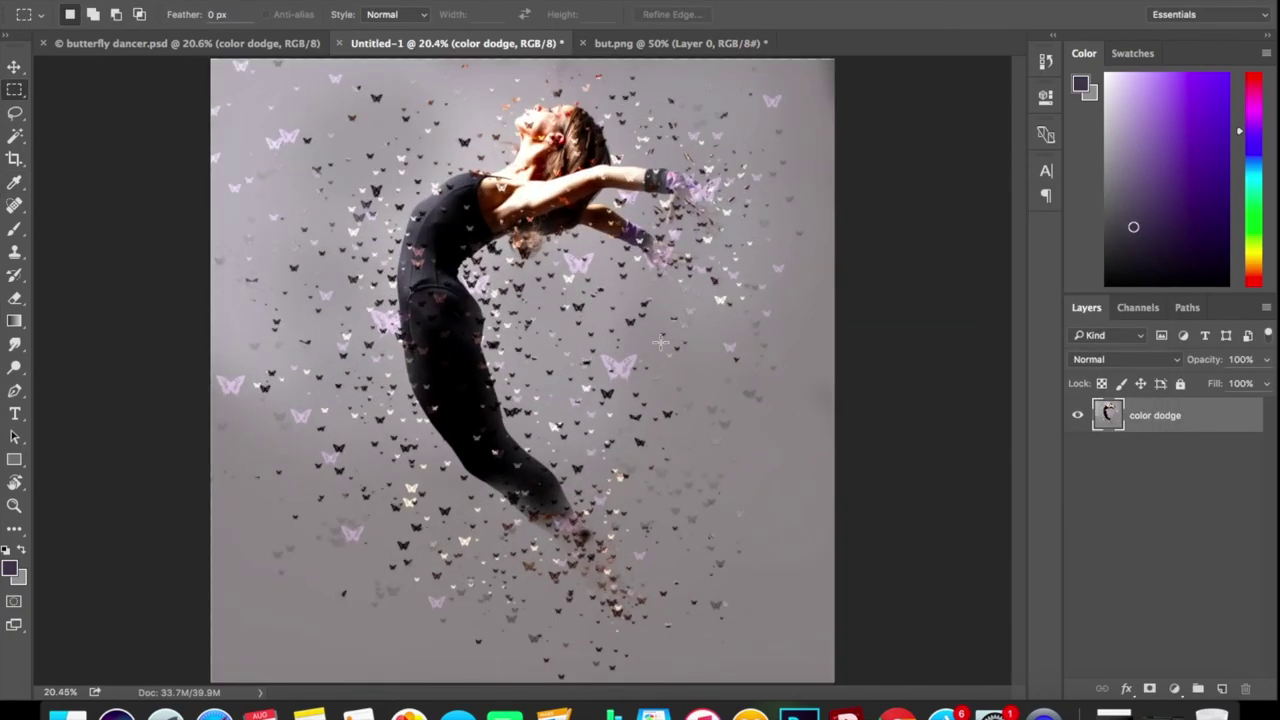